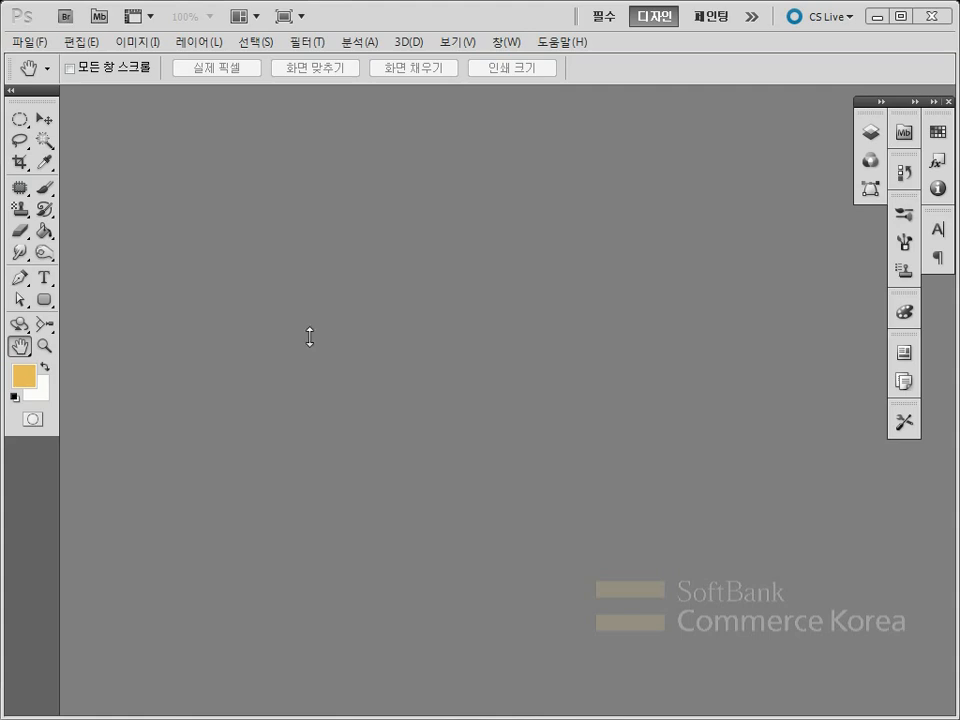
# Create a new document 960 pixels wide and 600 pixels high.
pyautogui.click(40, 42)
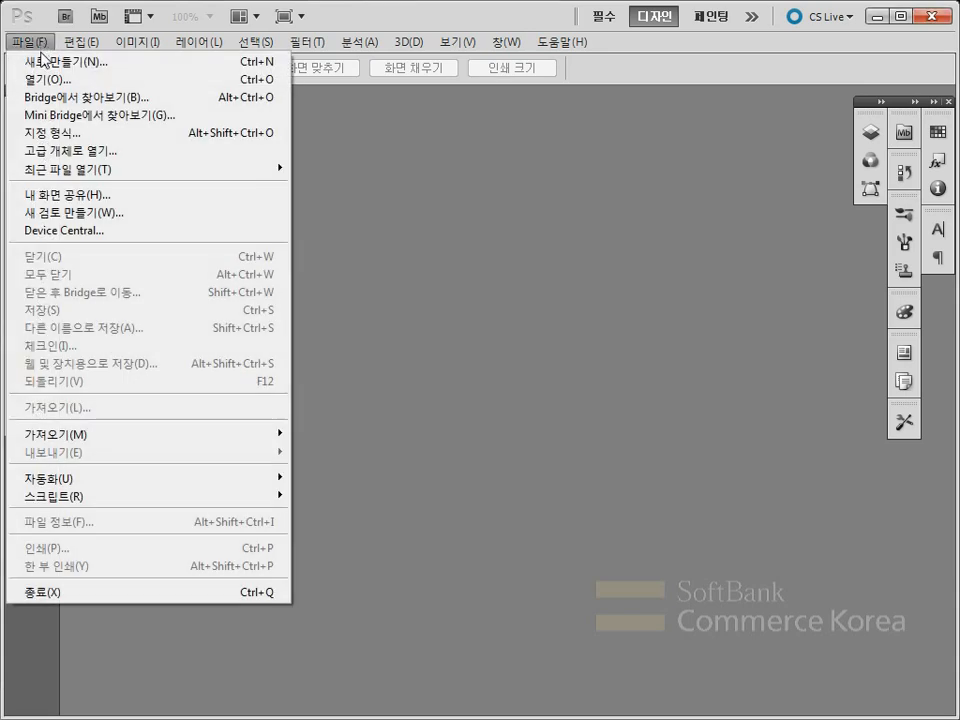
pyautogui.click(43, 60)
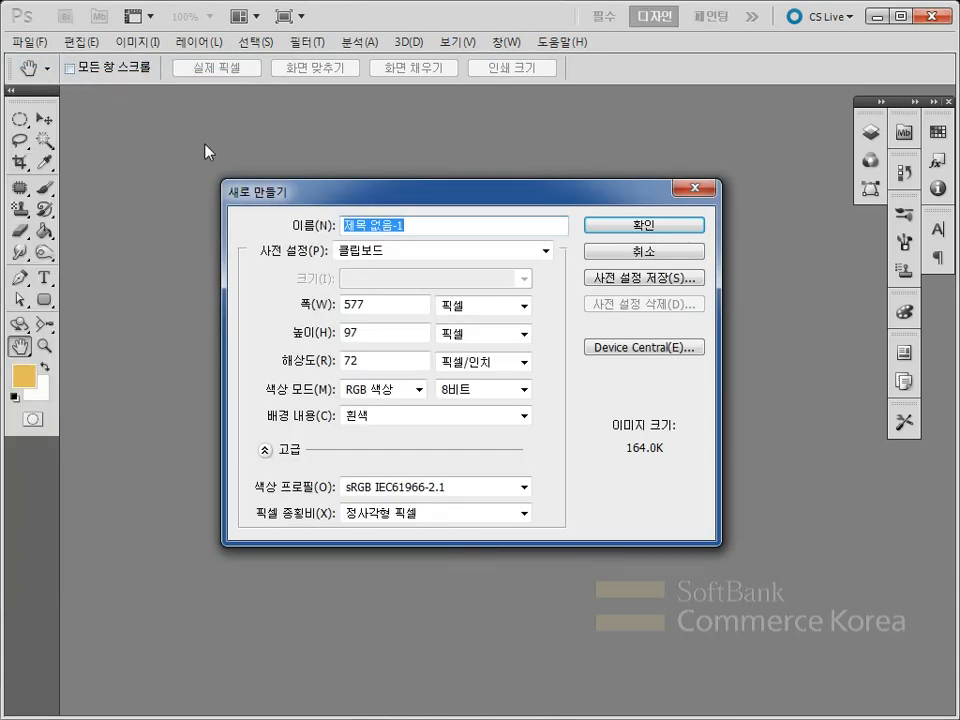
pyautogui.moveTo(366, 305); pyautogui.dragTo(300, 307)
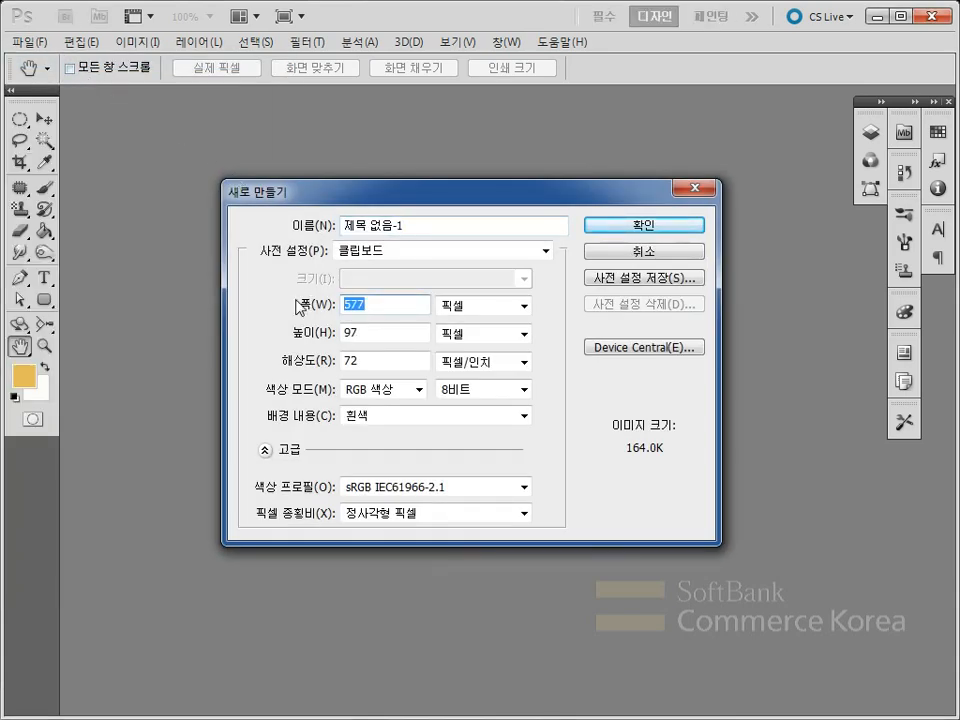
pyautogui.write('960')
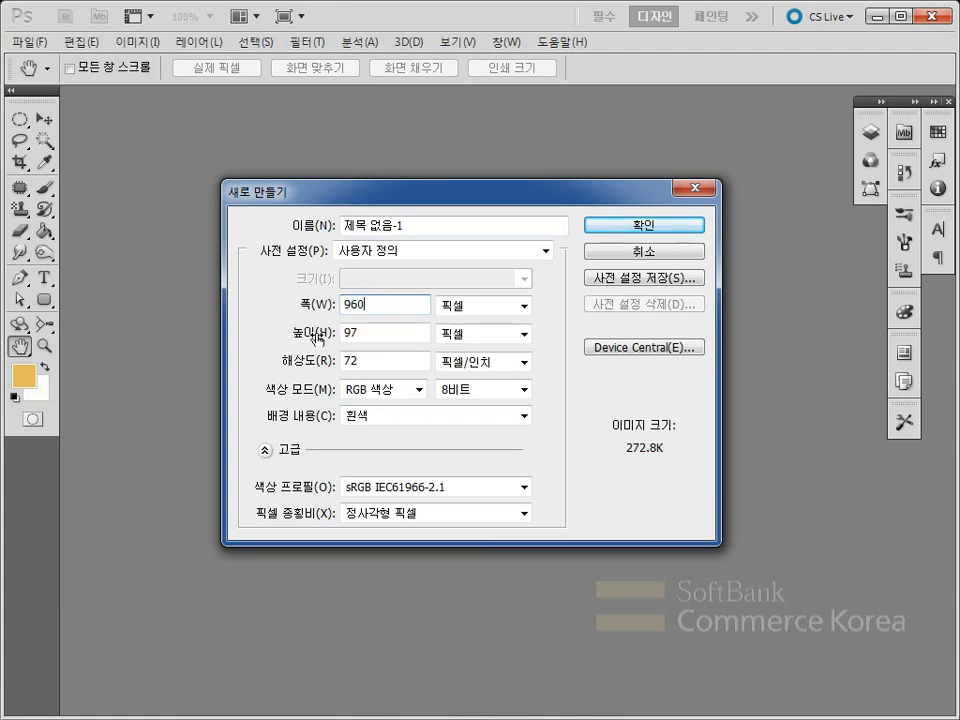
pyautogui.moveTo(367, 333); pyautogui.dragTo(280, 333)
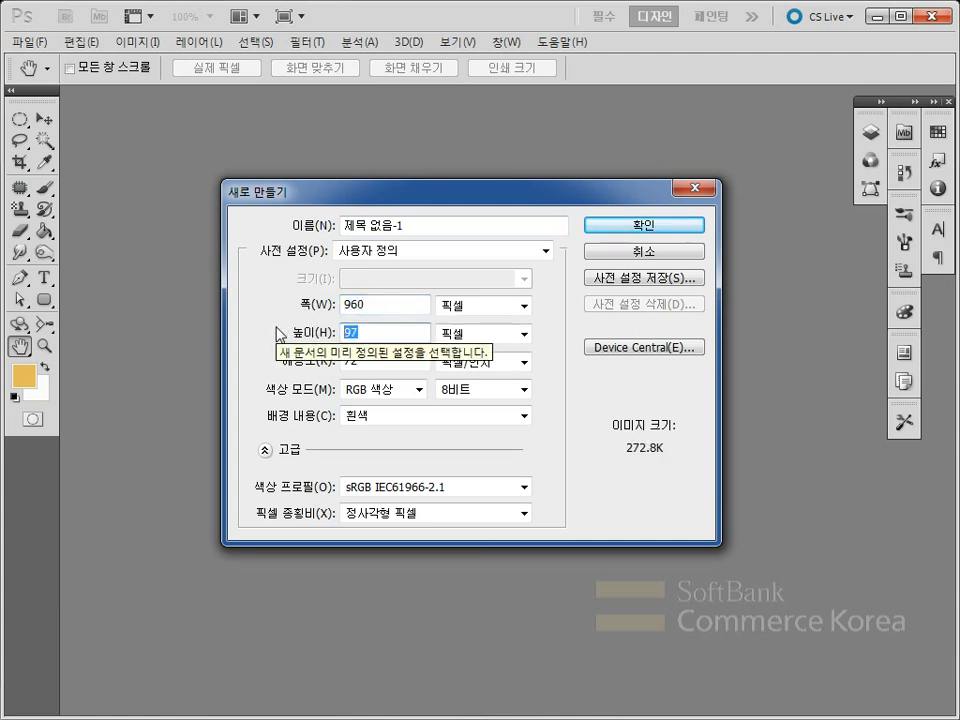
pyautogui.write('600')
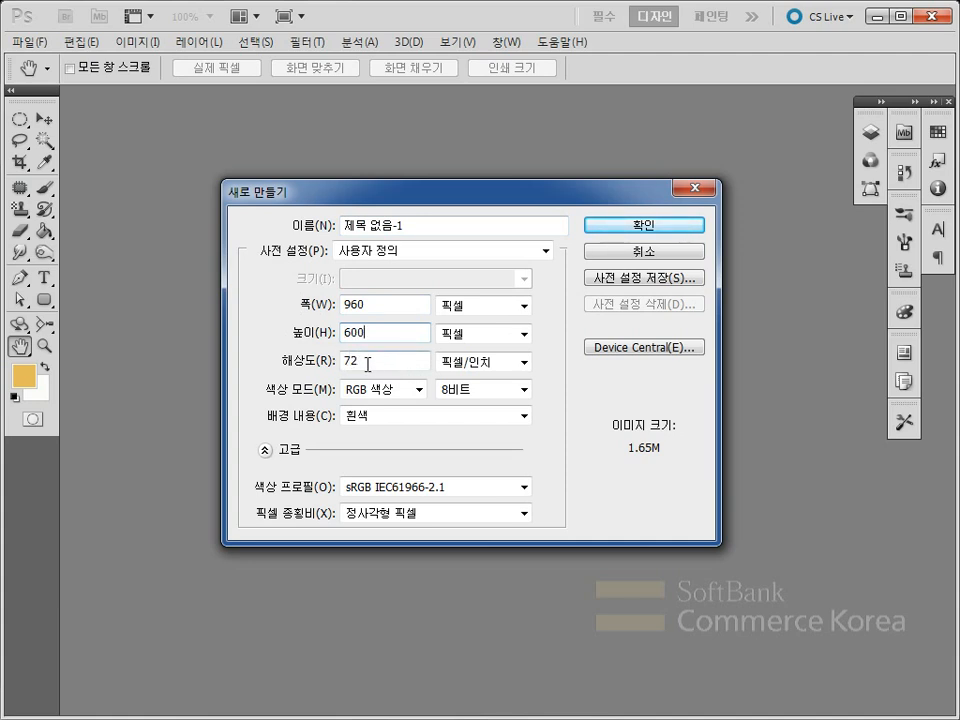
pyautogui.click(644, 222)
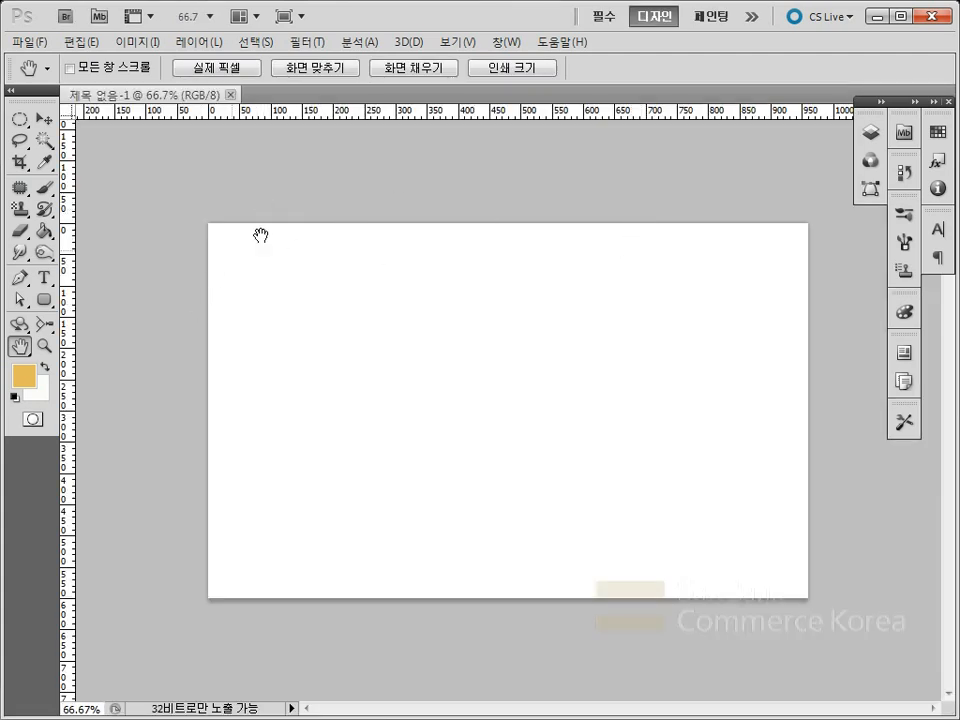
# Place five horizontal guides at about 30, 100, 310, 330 and 550 px down the canvas.
pyautogui.doubleClick(20, 347)
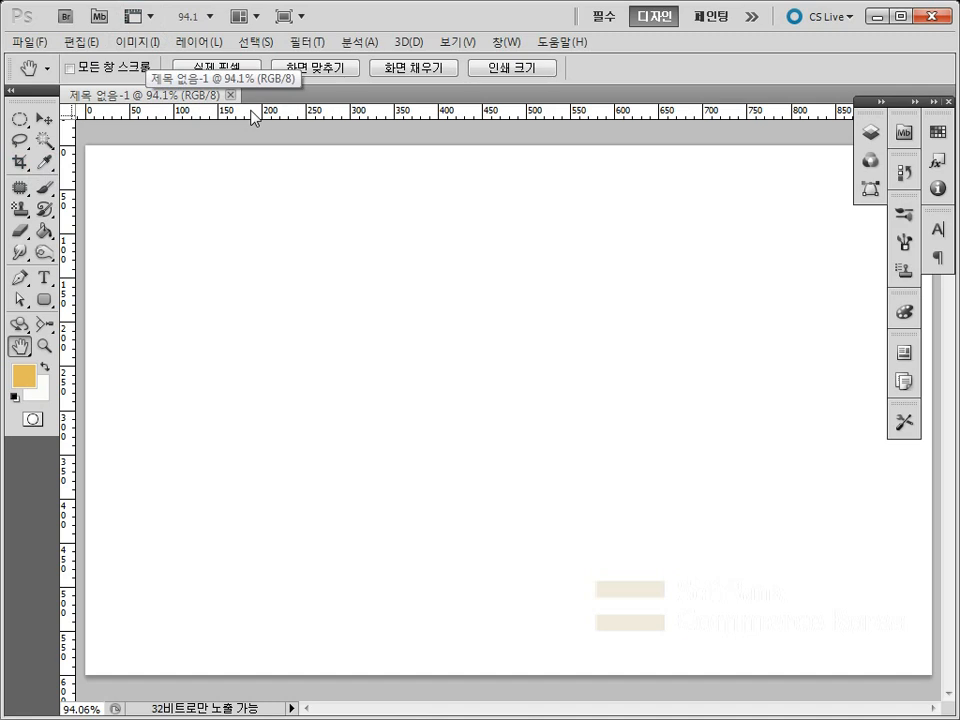
pyautogui.moveTo(255, 118); pyautogui.dragTo(244, 175)
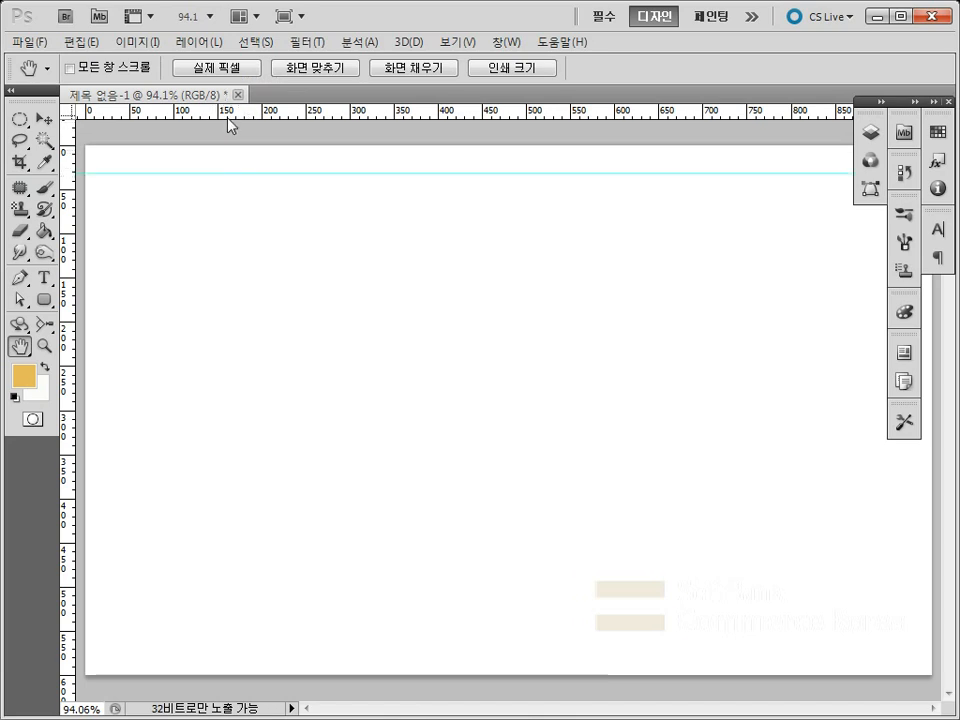
pyautogui.moveTo(230, 125); pyautogui.dragTo(221, 235)
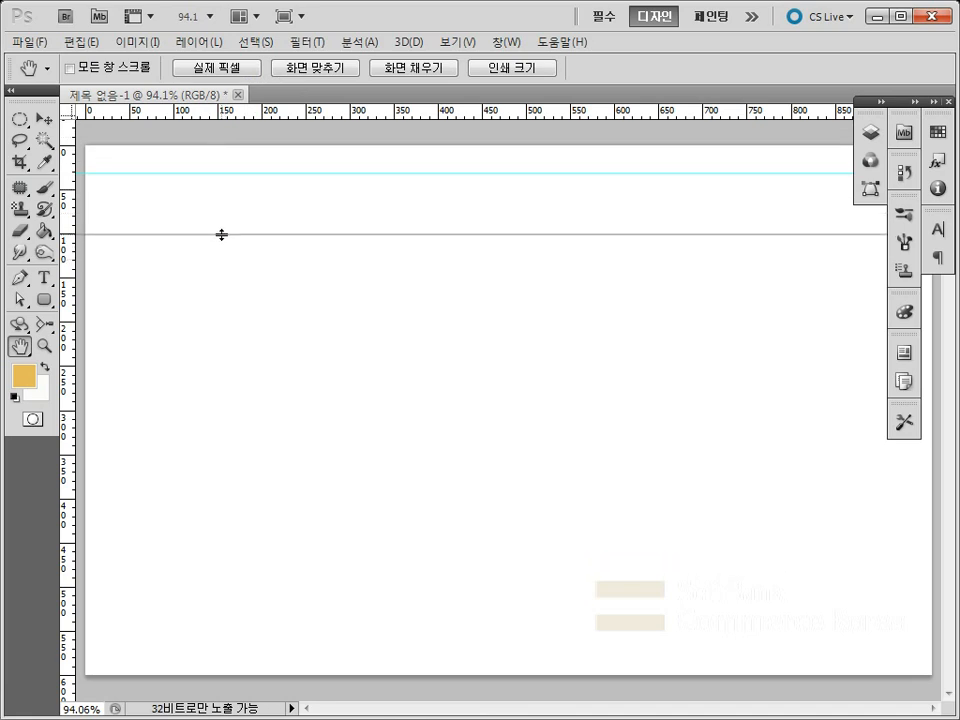
pyautogui.moveTo(221, 234); pyautogui.dragTo(221, 235)
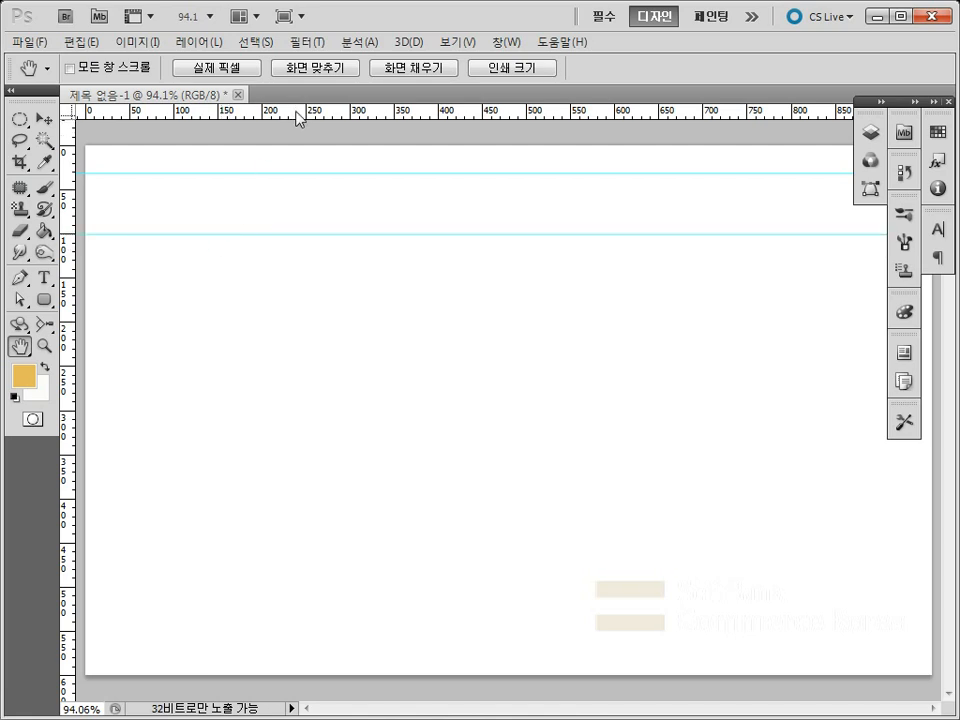
pyautogui.moveTo(297, 113); pyautogui.dragTo(262, 419)
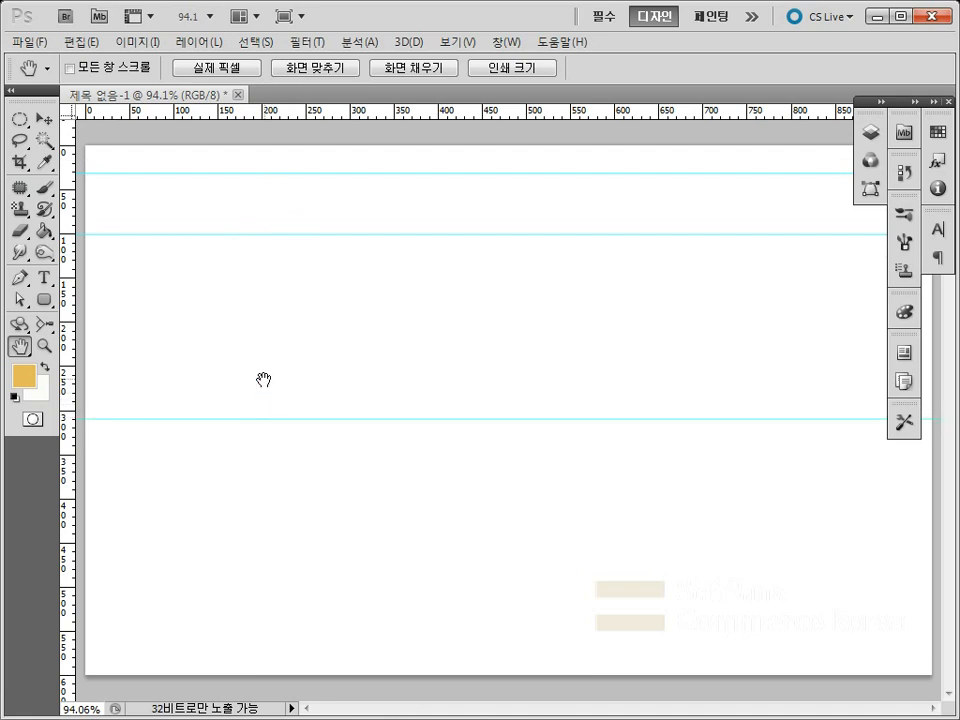
pyautogui.moveTo(261, 118); pyautogui.dragTo(260, 435)
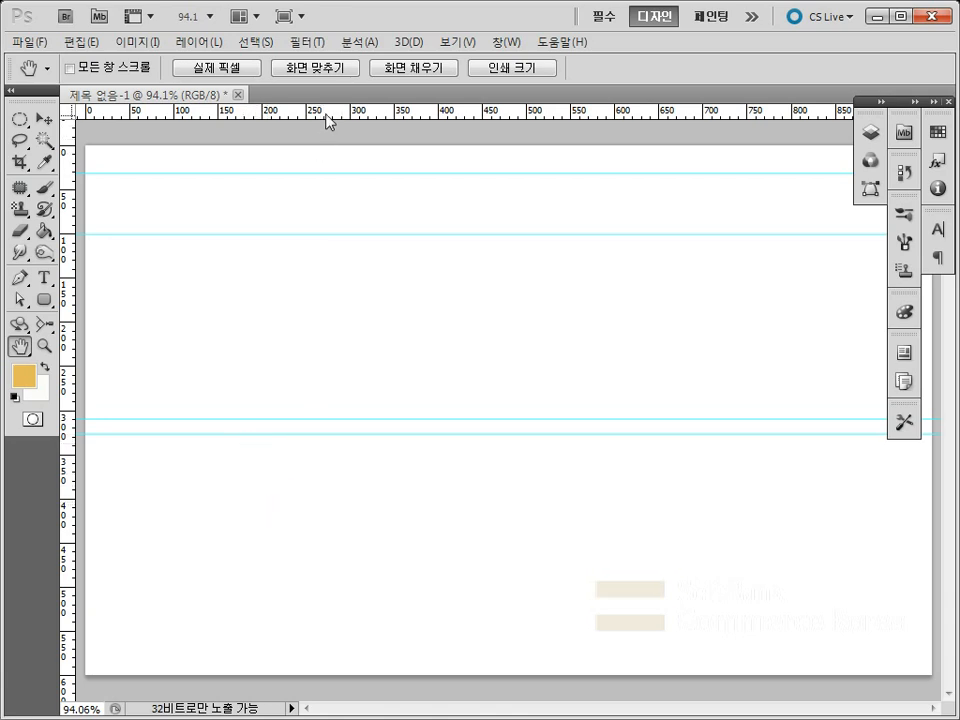
pyautogui.moveTo(329, 113); pyautogui.dragTo(286, 628)
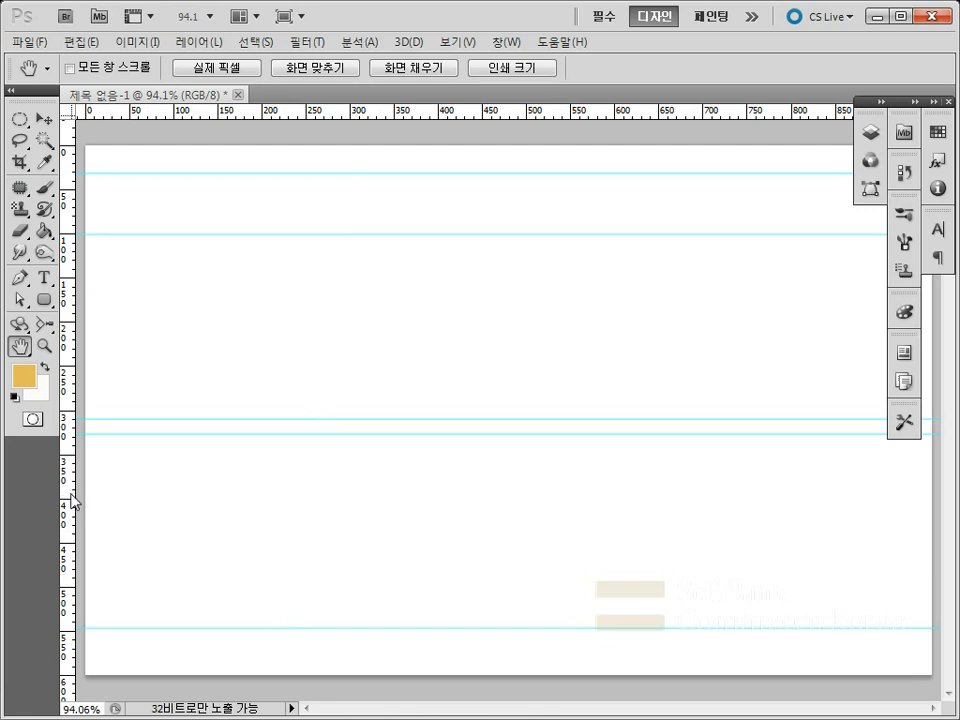
# Place two vertical guides at about 100 px and 860 px across the canvas.
pyautogui.moveTo(72, 500); pyautogui.dragTo(173, 507)
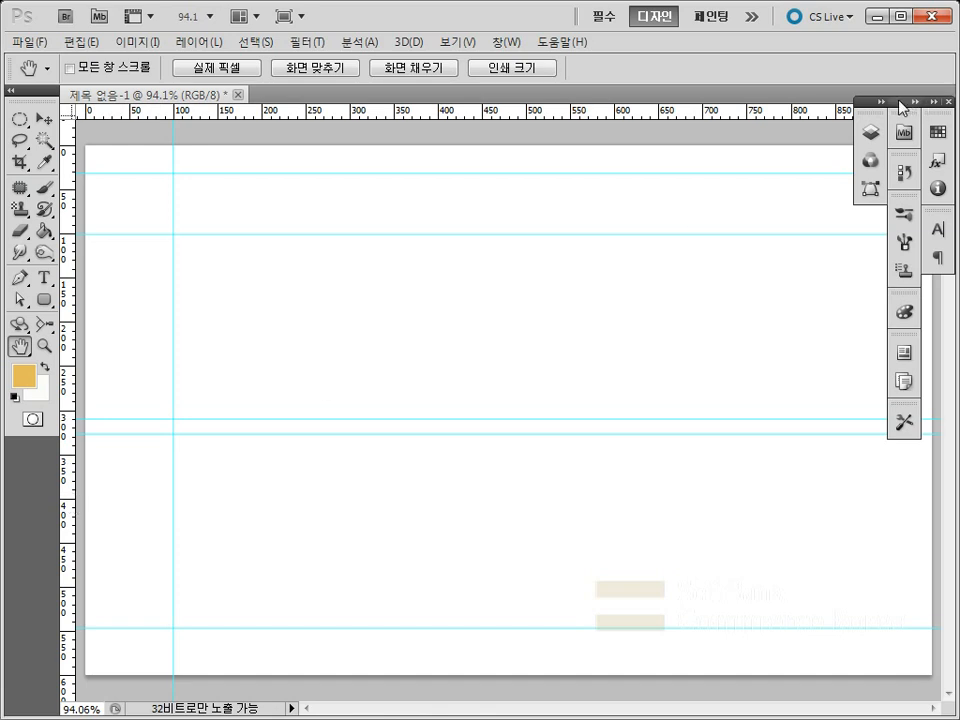
pyautogui.moveTo(901, 102); pyautogui.dragTo(959, 102)
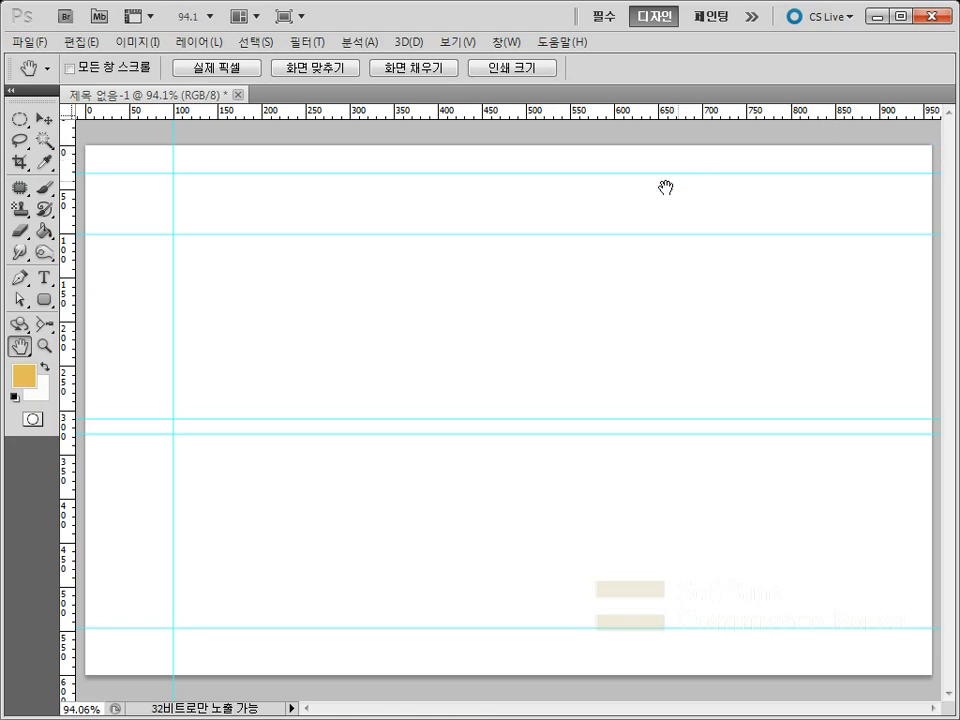
pyautogui.moveTo(72, 303); pyautogui.dragTo(830, 300)
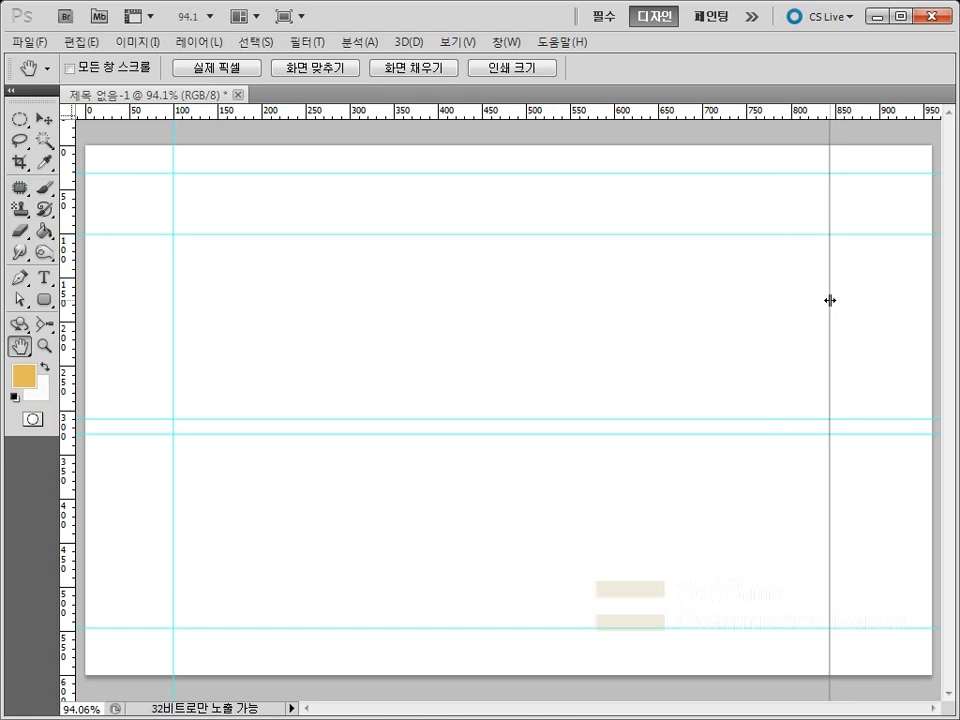
pyautogui.moveTo(830, 300); pyautogui.dragTo(844, 299)
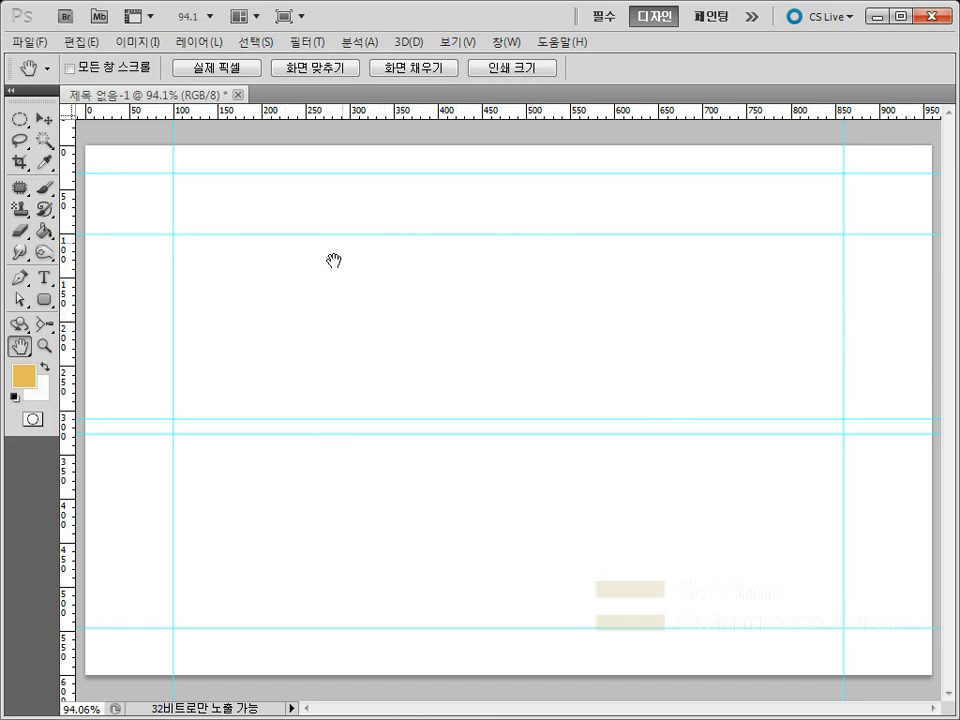
# Set the foreground color to blue #6e9add and fill the background layer with it.
pyautogui.click(24, 376)
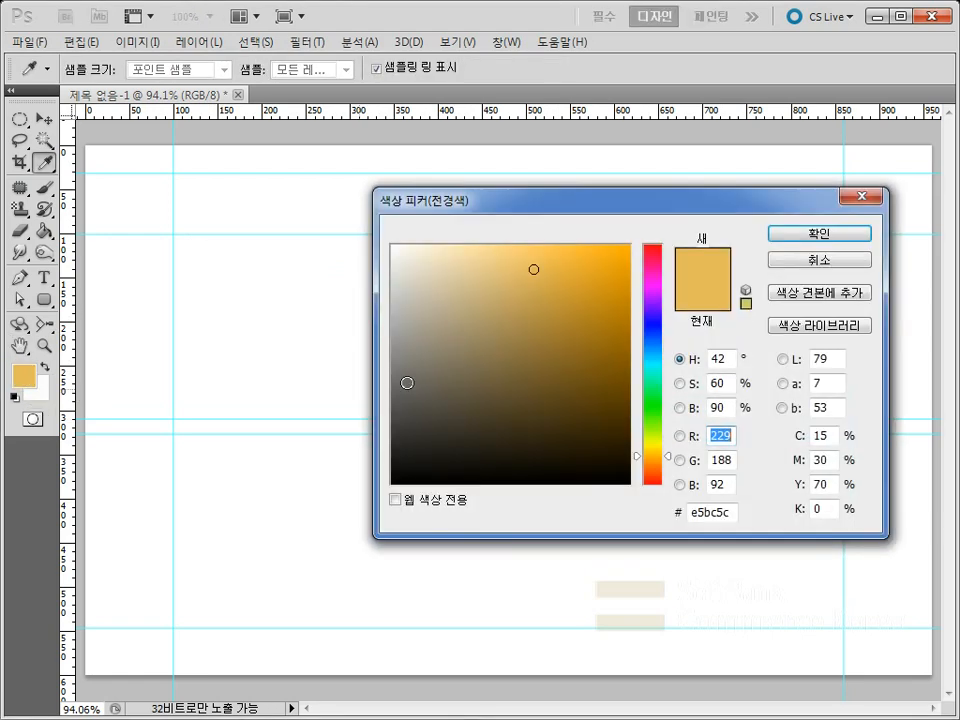
pyautogui.moveTo(653, 340); pyautogui.dragTo(656, 341)
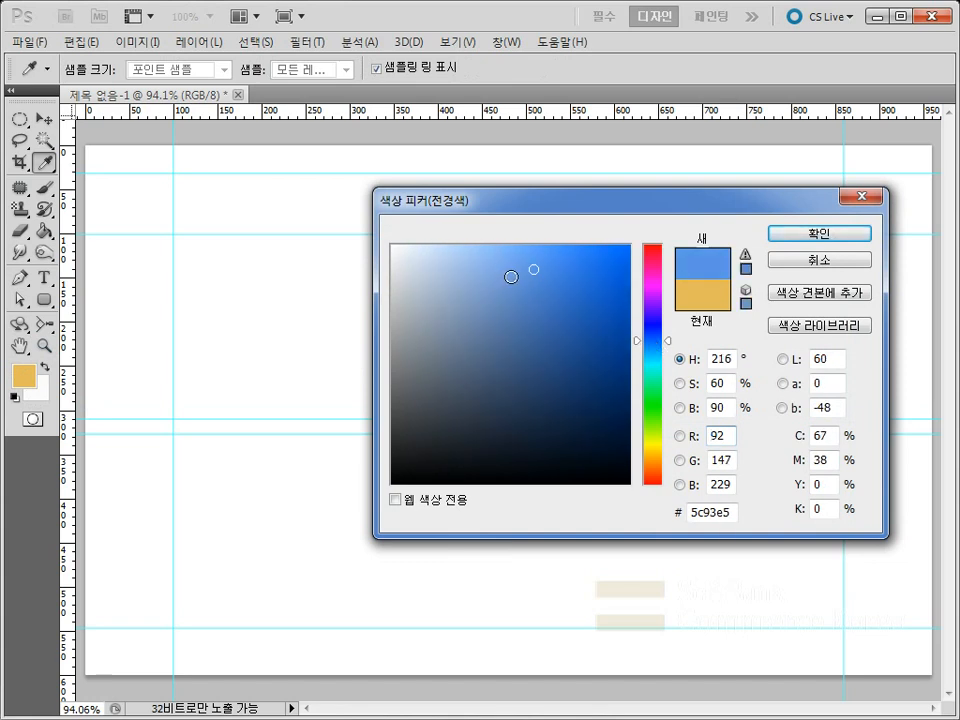
pyautogui.click(511, 277)
pyautogui.click(811, 234)
pyautogui.press('h')
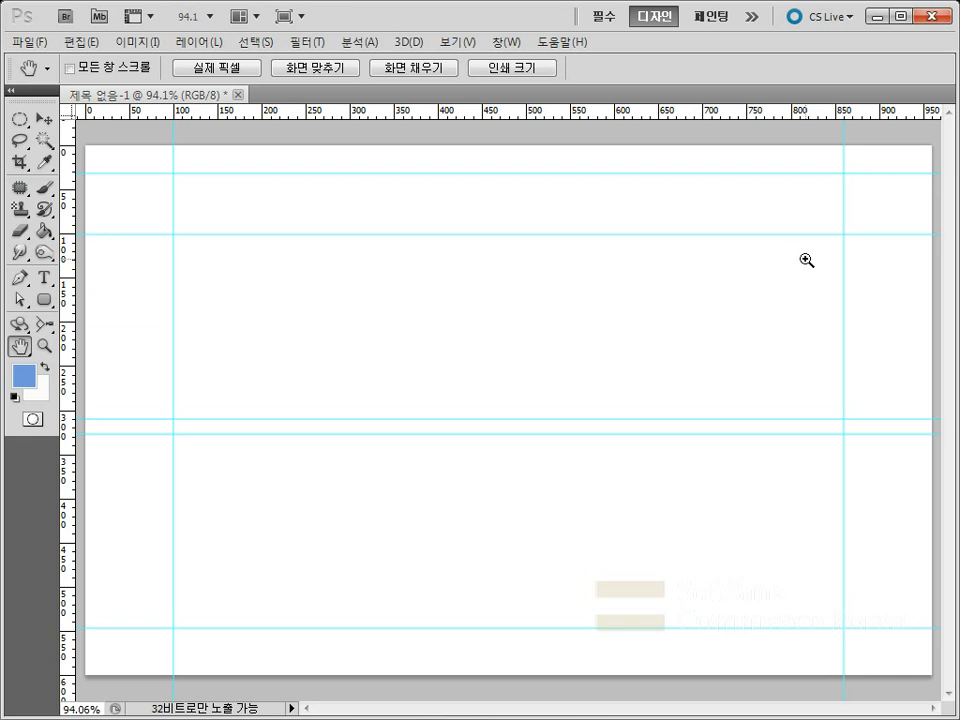
pyautogui.hotkey('alt', 'BackSpace')
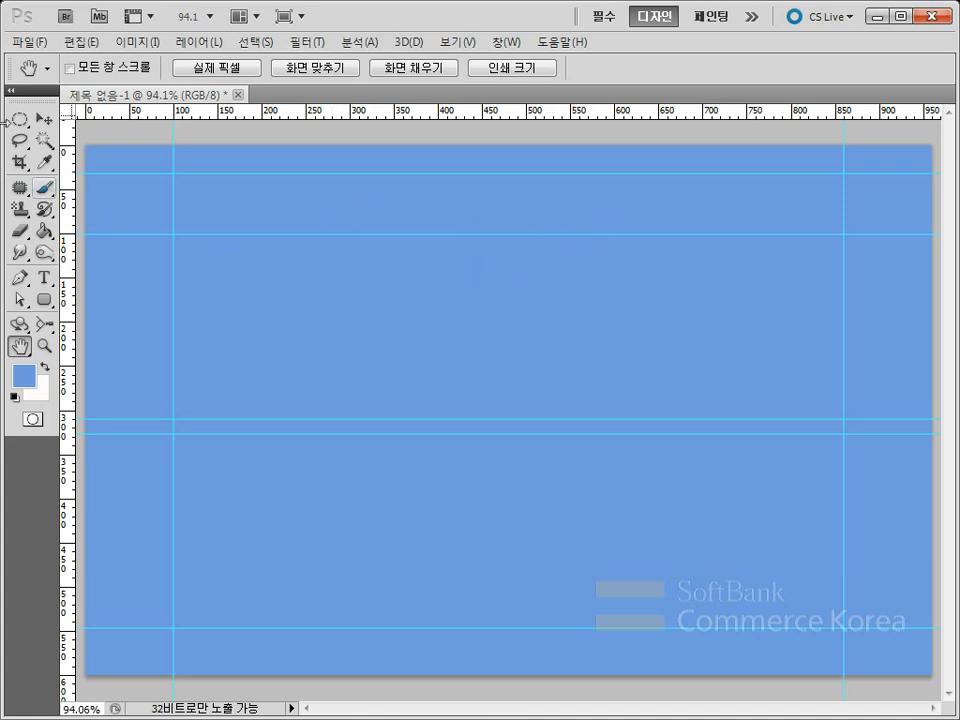
# Select the full-width band between the two uppermost horizontal guides with the Rectangular Marquee tool.
pyautogui.click(23, 124)
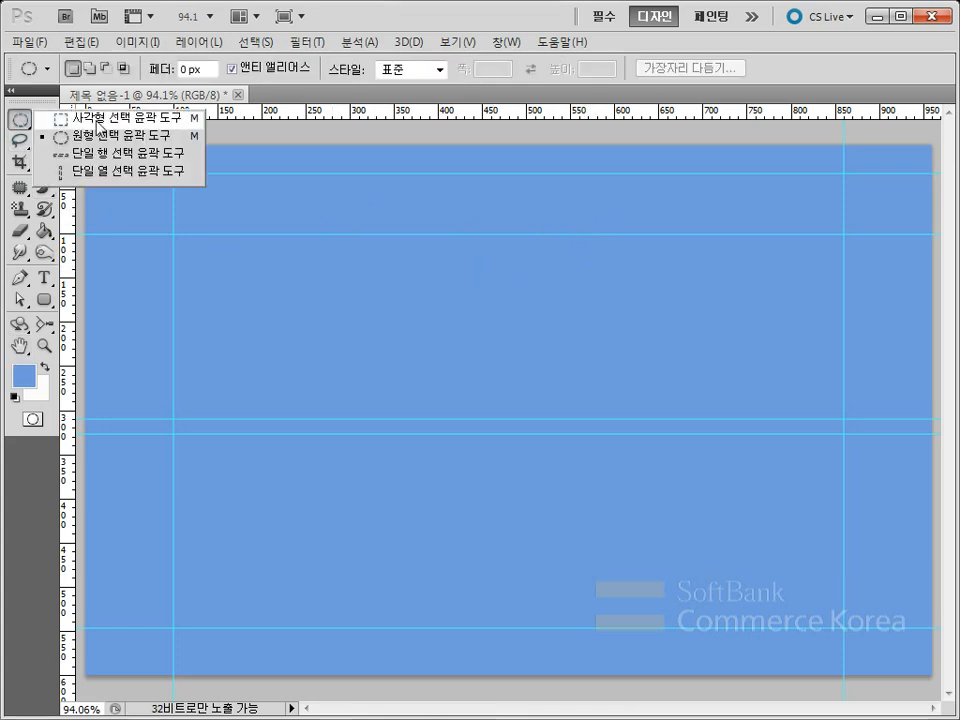
pyautogui.click(104, 122)
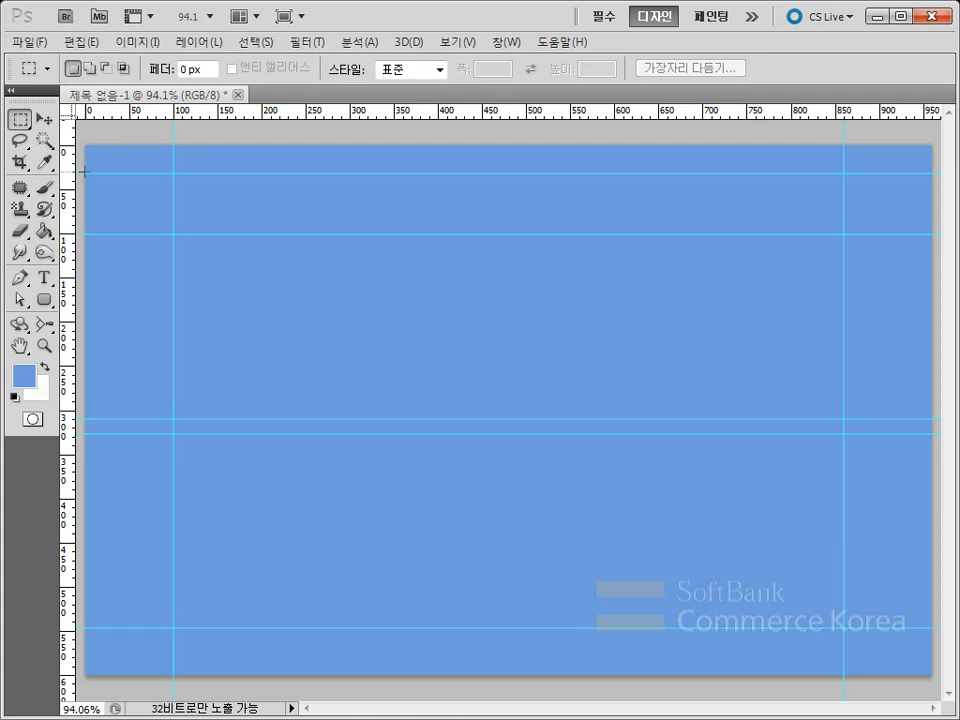
pyautogui.moveTo(212, 231); pyautogui.dragTo(936, 232)
pyautogui.click(936, 234)
pyautogui.hotkey('ctrl', 'z')
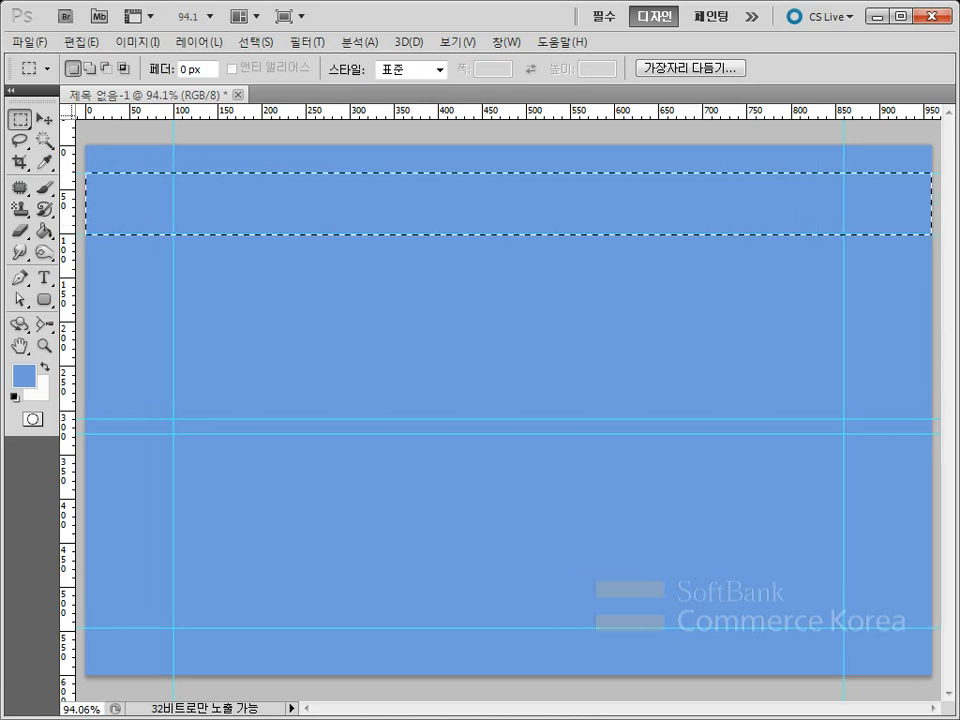
# Show the layer list and add a new empty layer above the background.
pyautogui.press('F7')
pyautogui.moveTo(937, 140); pyautogui.dragTo(789, 149)
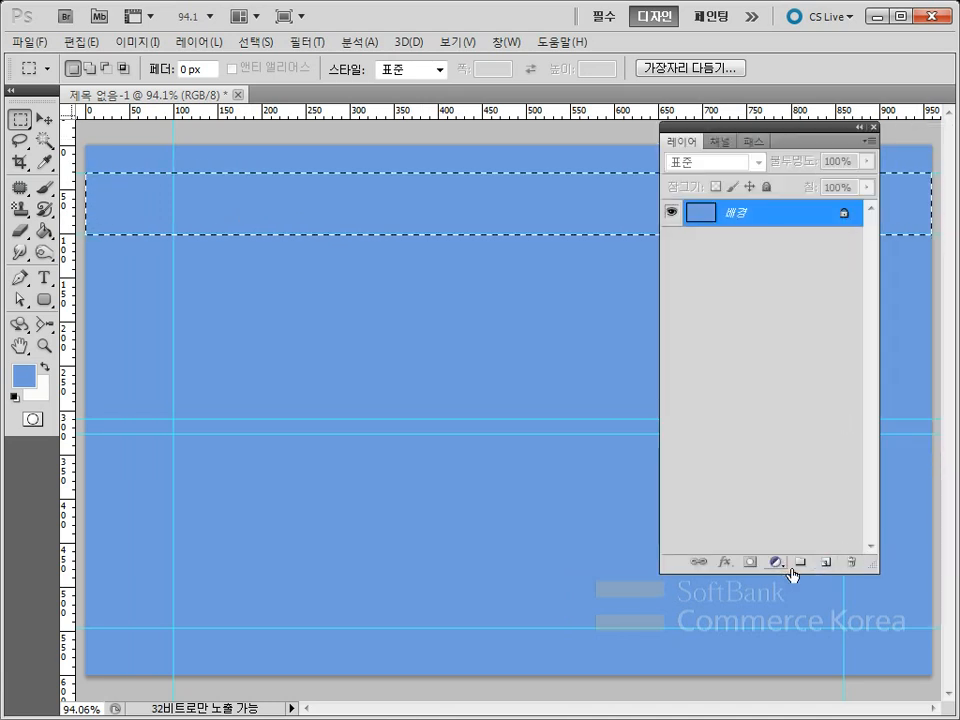
pyautogui.click(826, 563)
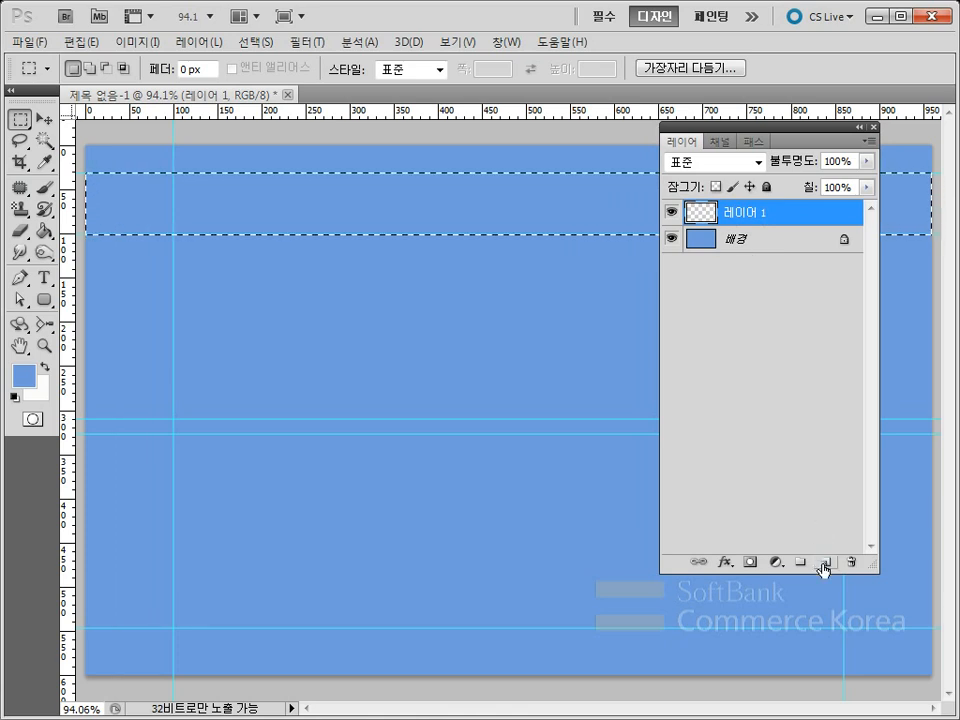
# Give the new layer a Gradient Overlay using the 중간 농도 (neutral density) preset at 150% scale.
pyautogui.click(725, 563)
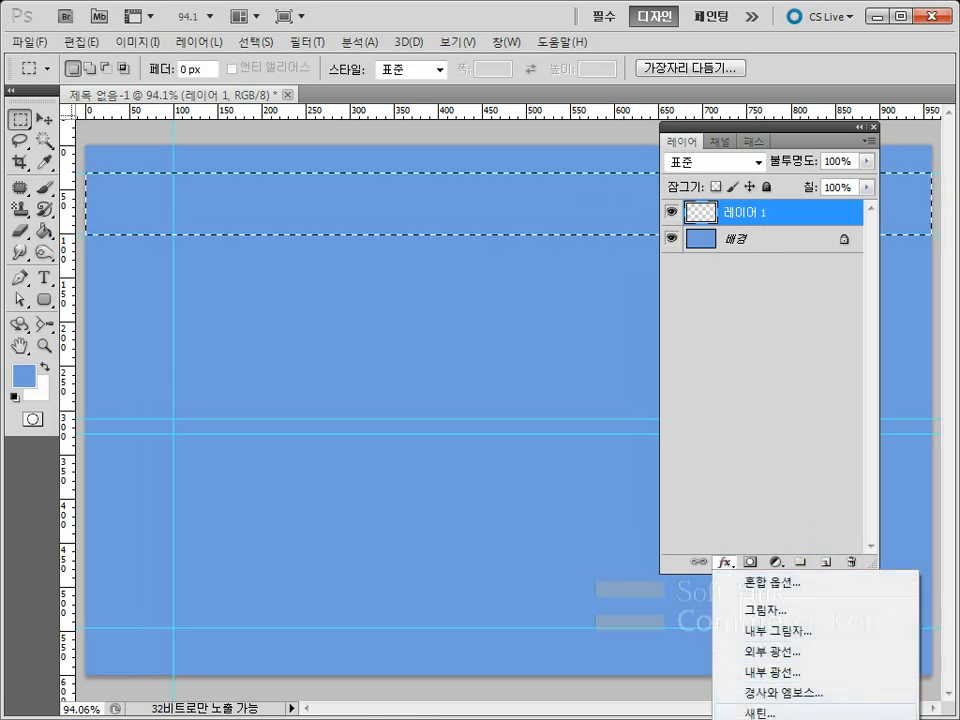
pyautogui.click(790, 718)
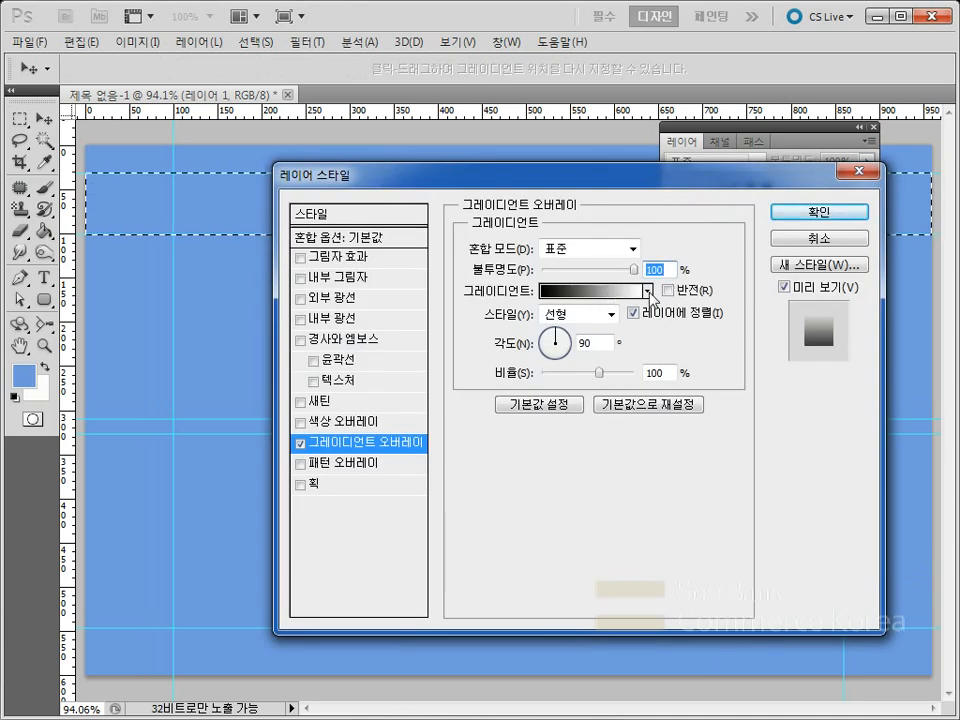
pyautogui.click(620, 294)
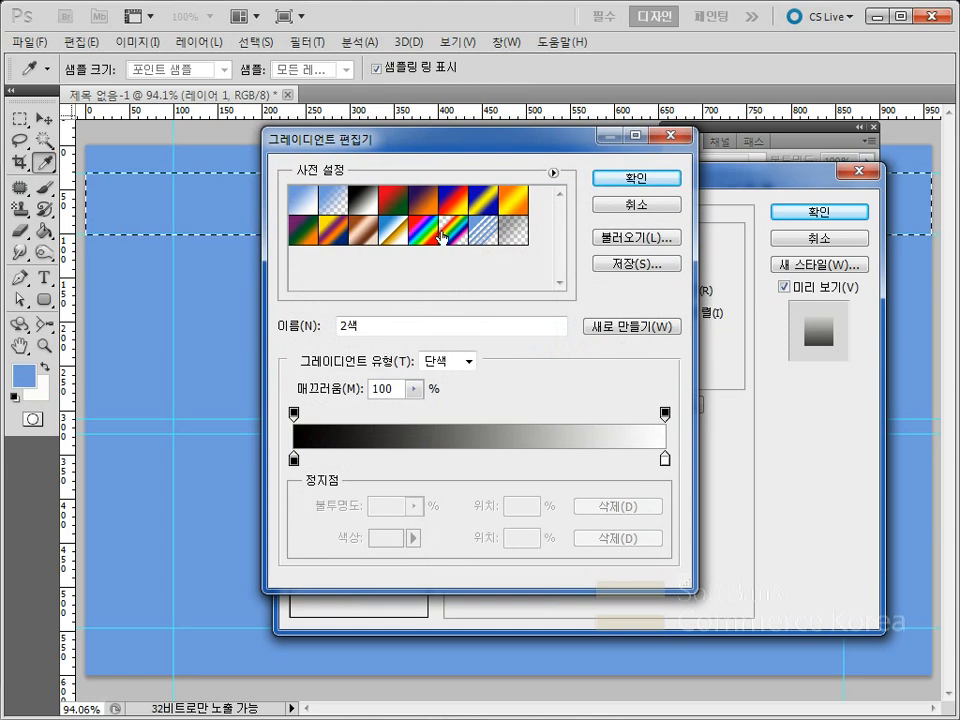
pyautogui.click(512, 230)
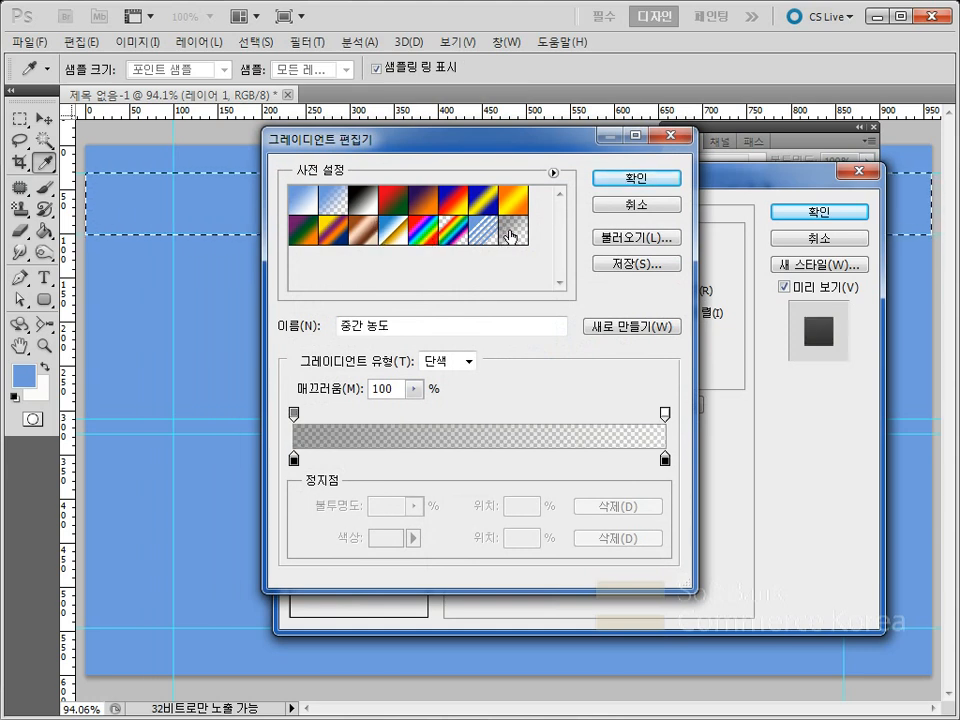
pyautogui.click(642, 184)
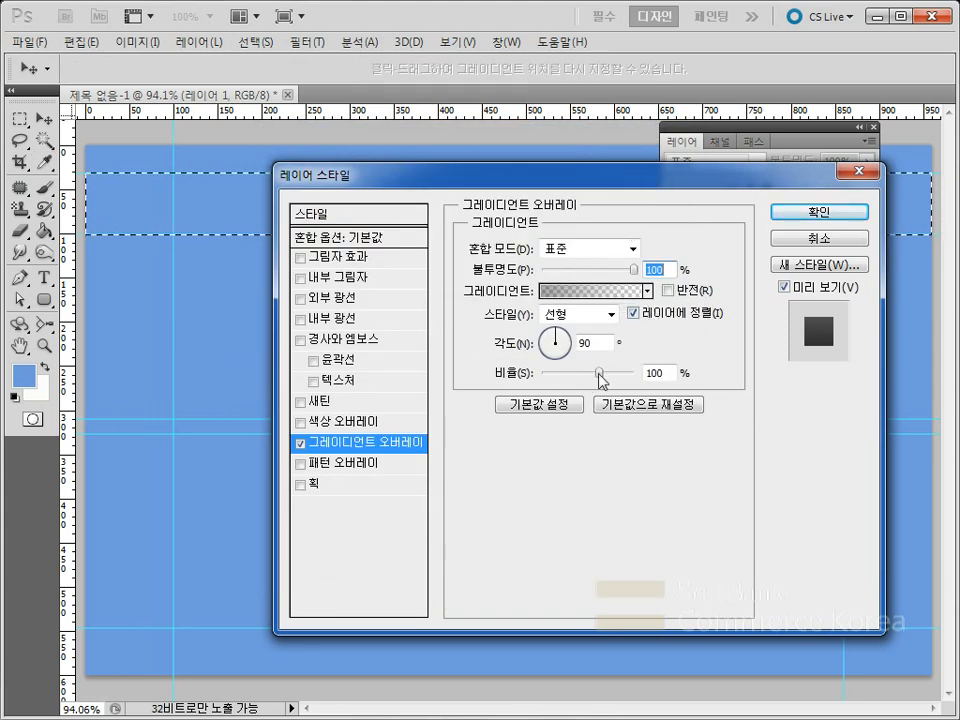
pyautogui.moveTo(603, 380); pyautogui.dragTo(671, 375)
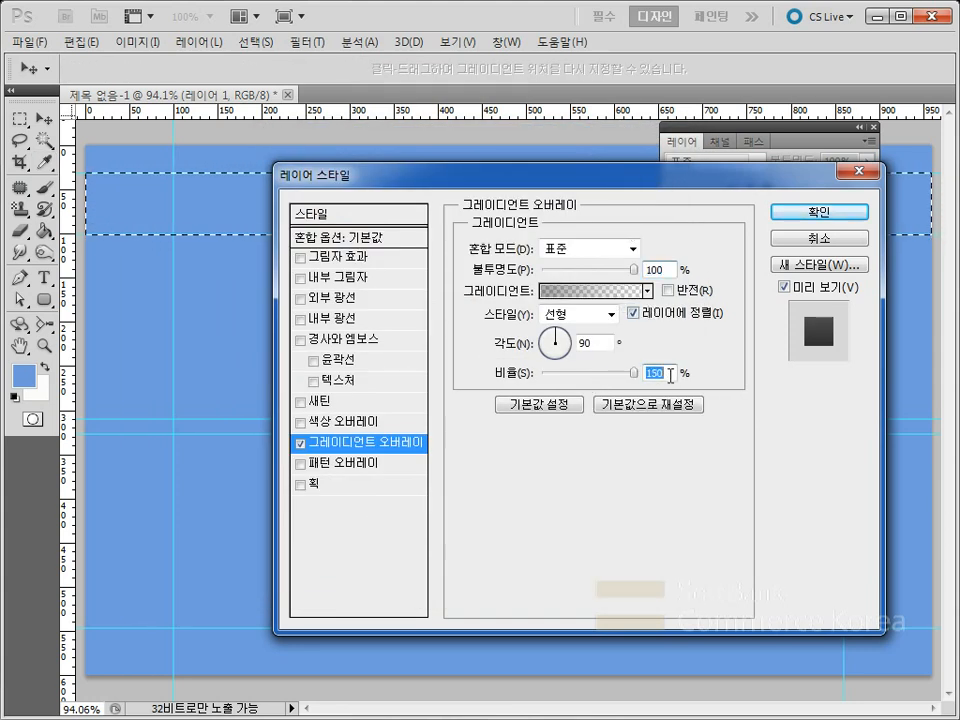
pyautogui.click(818, 214)
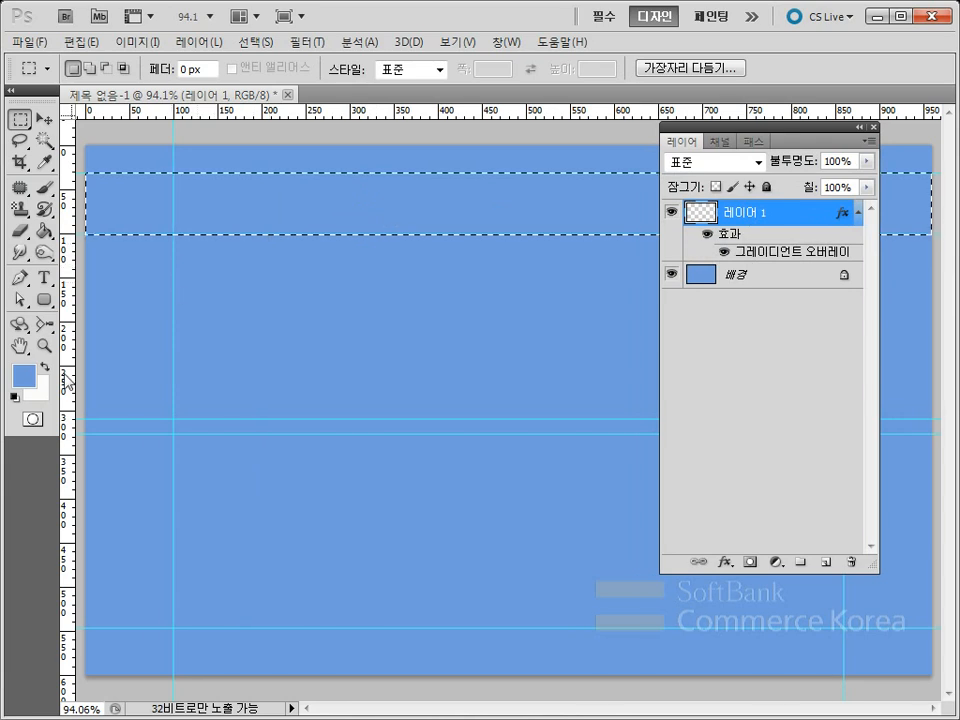
# Set the foreground color to light gray and fill the selected band on the new layer with it.
pyautogui.click(30, 378)
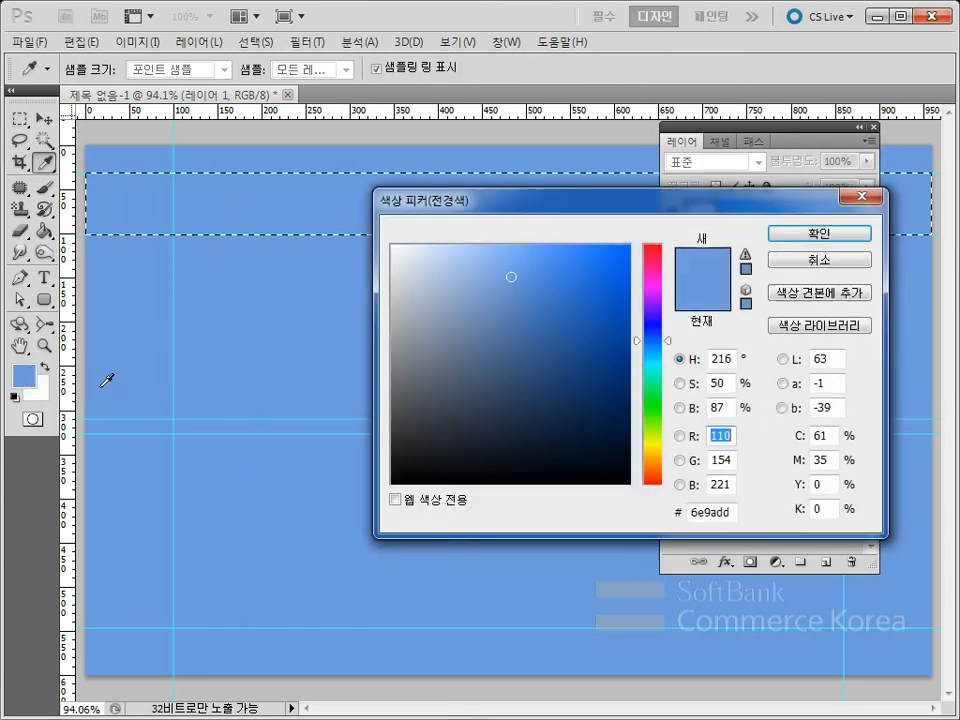
pyautogui.click(397, 281)
pyautogui.click(819, 232)
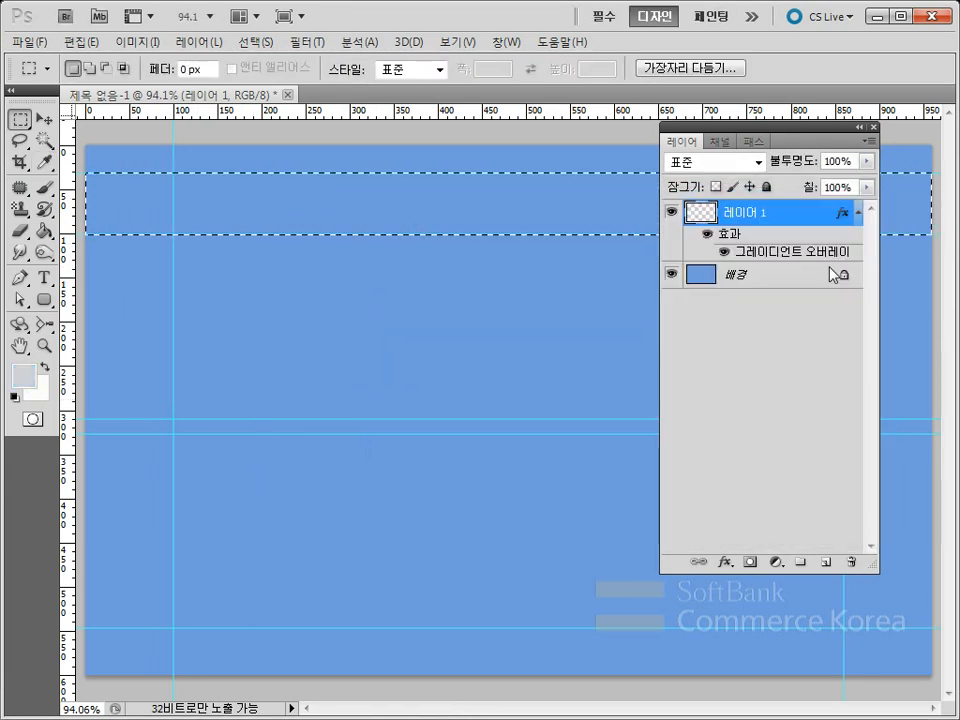
pyautogui.hotkey('alt', 'BackSpace')
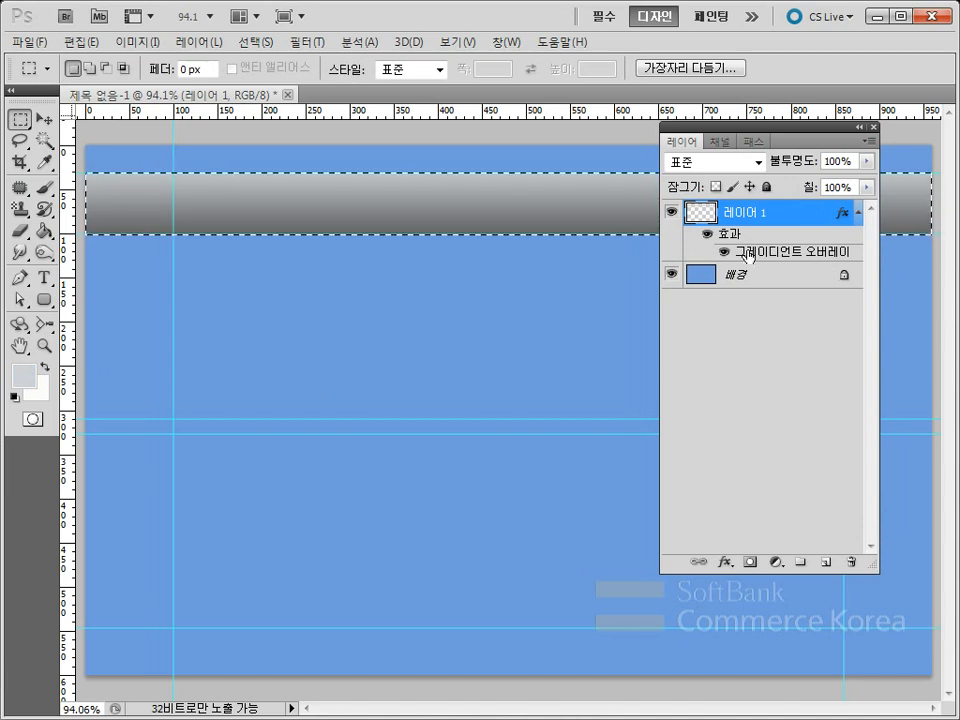
pyautogui.click(45, 233)
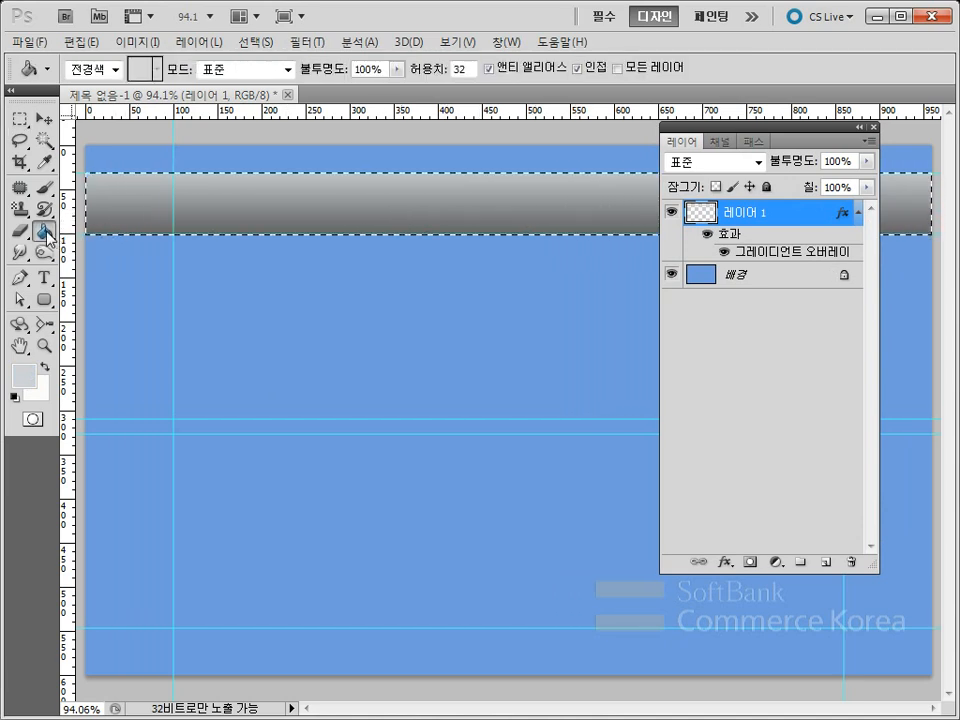
# Edit the layer's Gradient Overlay and set the gradient's start color stop to gray #a7a5a5.
pyautogui.doubleClick(782, 251)
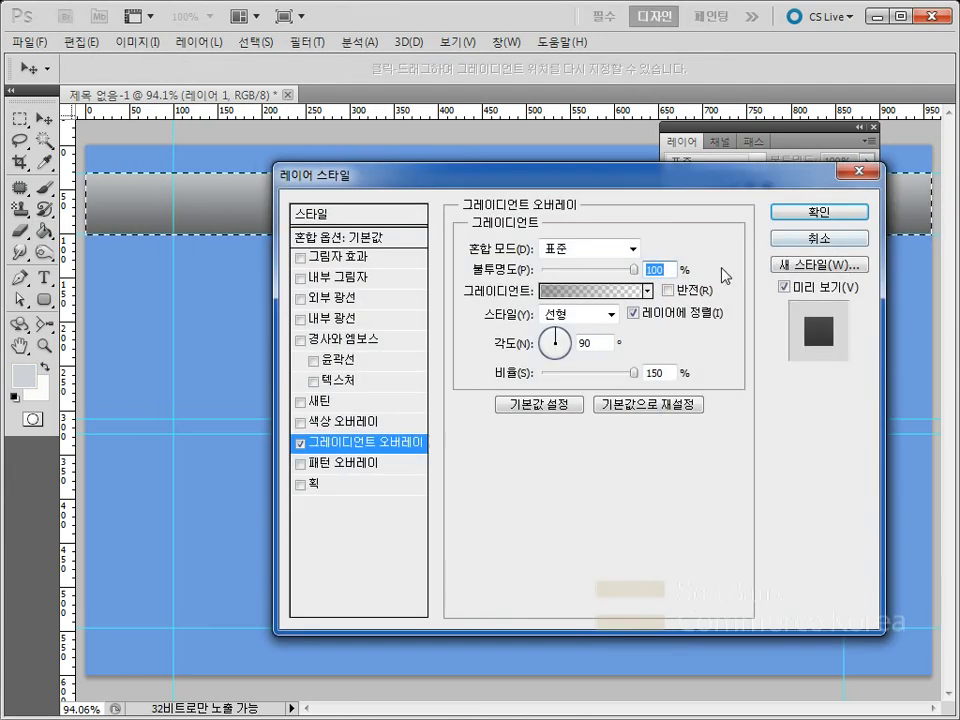
pyautogui.moveTo(606, 178); pyautogui.dragTo(581, 258)
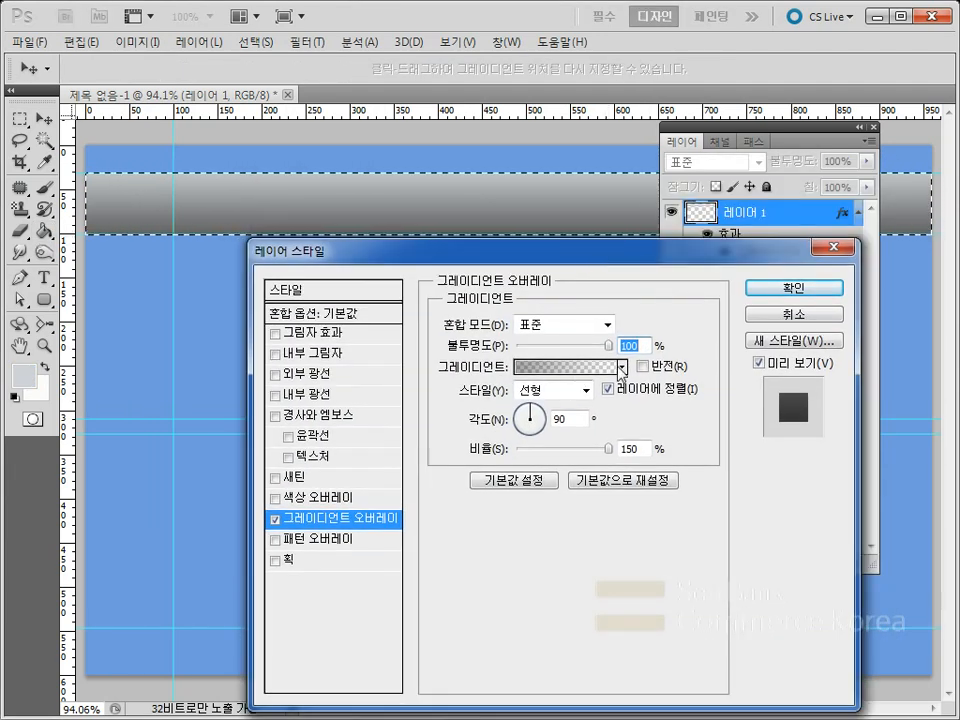
pyautogui.click(583, 369)
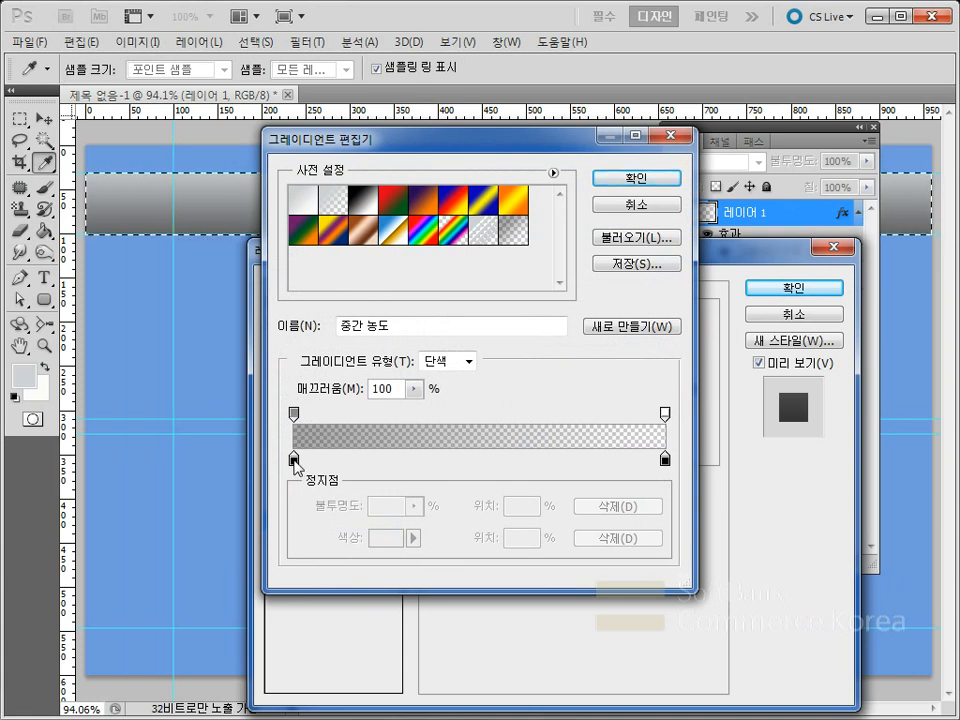
pyautogui.click(294, 461)
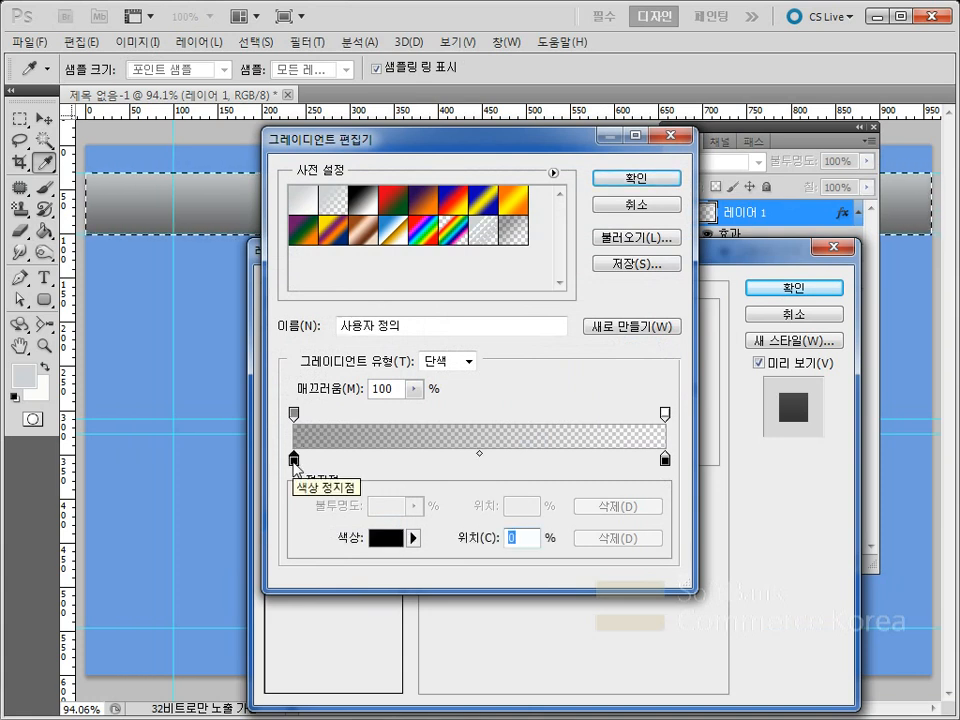
pyautogui.doubleClick(294, 461)
pyautogui.click(396, 316)
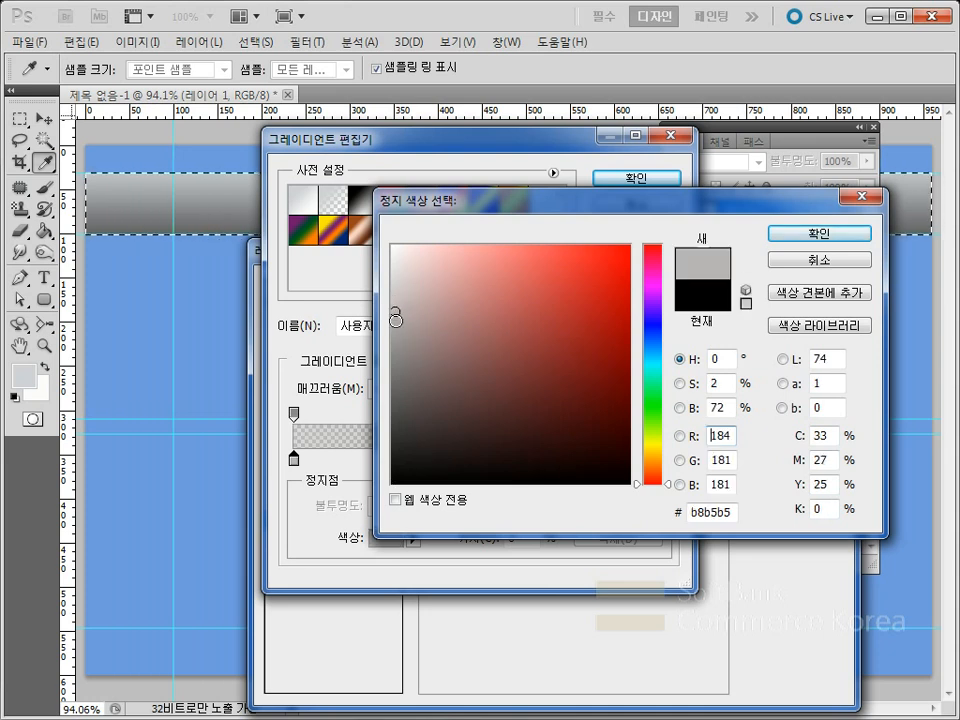
pyautogui.click(394, 328)
pyautogui.click(394, 327)
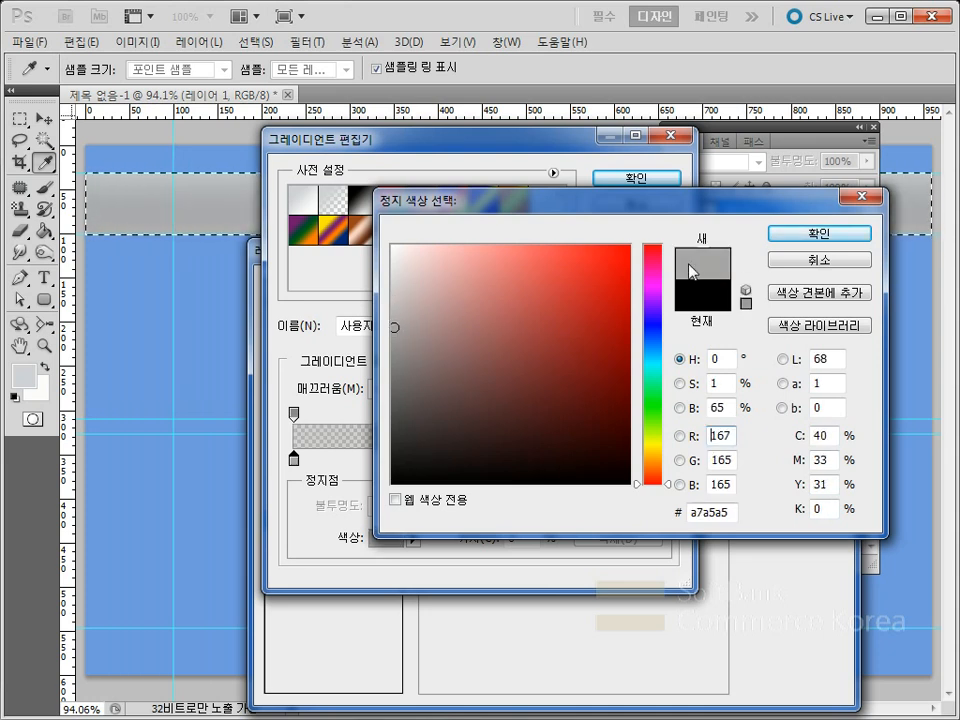
pyautogui.click(814, 236)
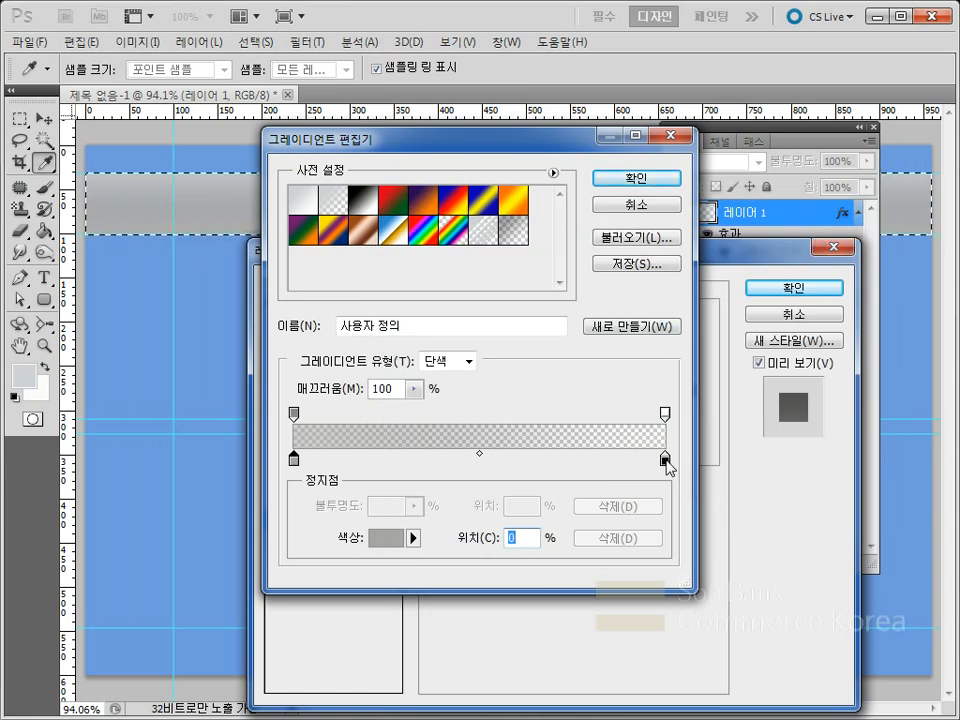
# Set the gradient's end color stop at 100% to near-white.
pyautogui.click(665, 461)
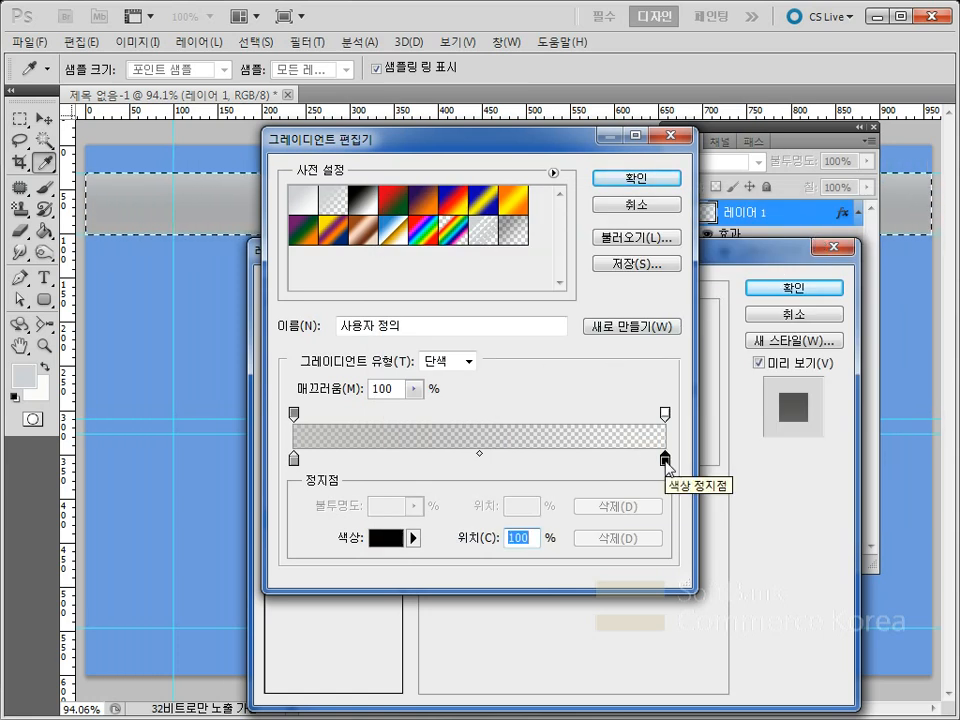
pyautogui.click(387, 539)
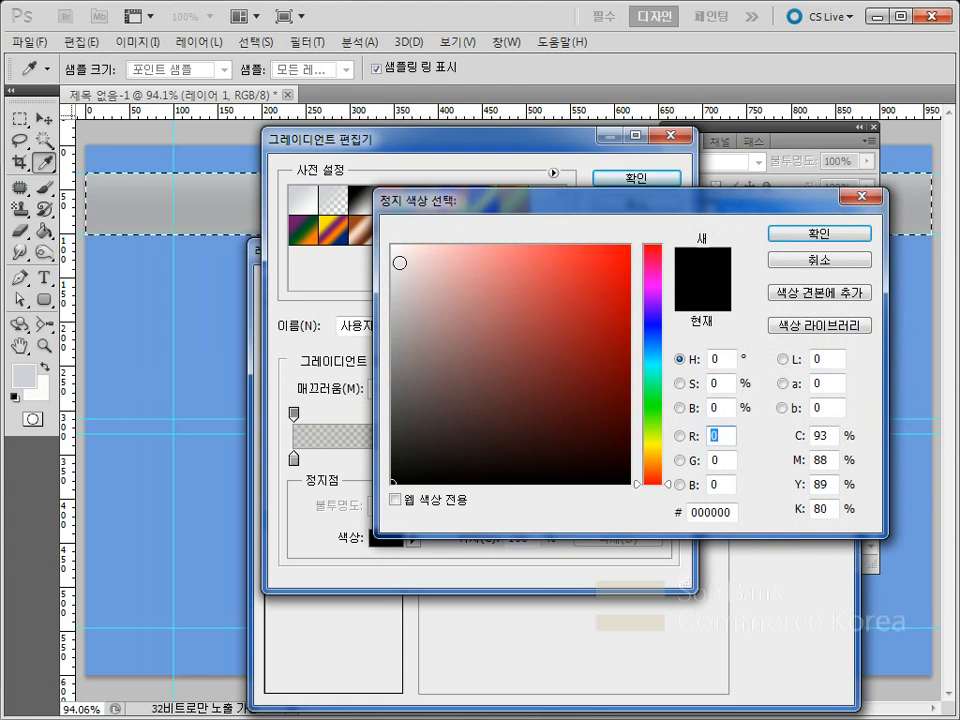
pyautogui.click(394, 249)
pyautogui.click(790, 236)
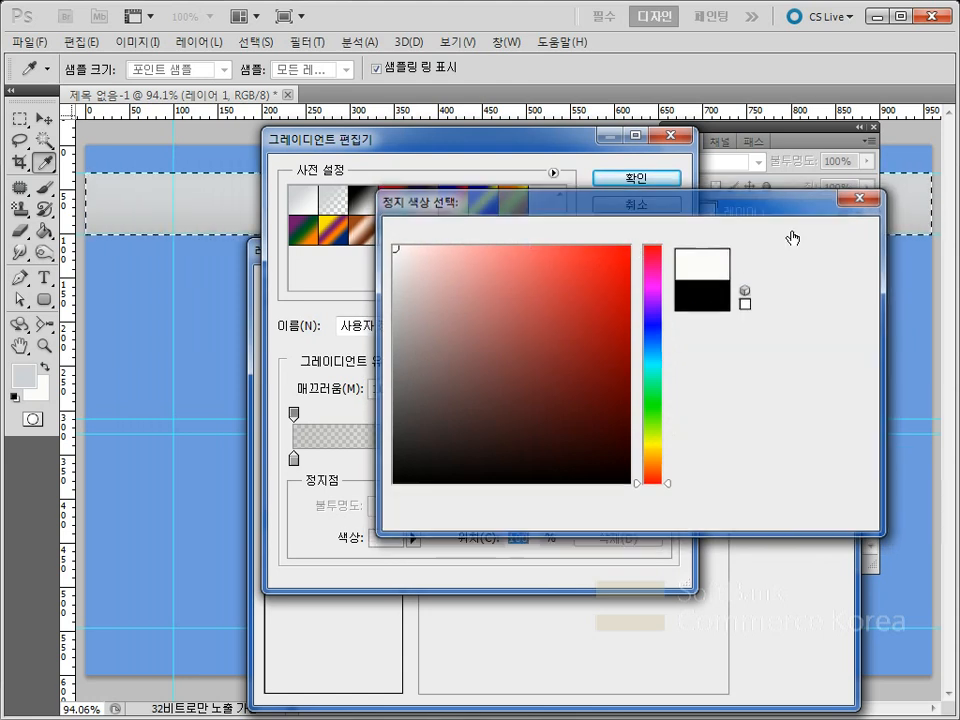
# Set the gradient's start color stop at 0% to light gray #dddada and apply the Gradient Overlay.
pyautogui.moveTo(362, 133); pyautogui.dragTo(552, 86)
pyautogui.click(484, 412)
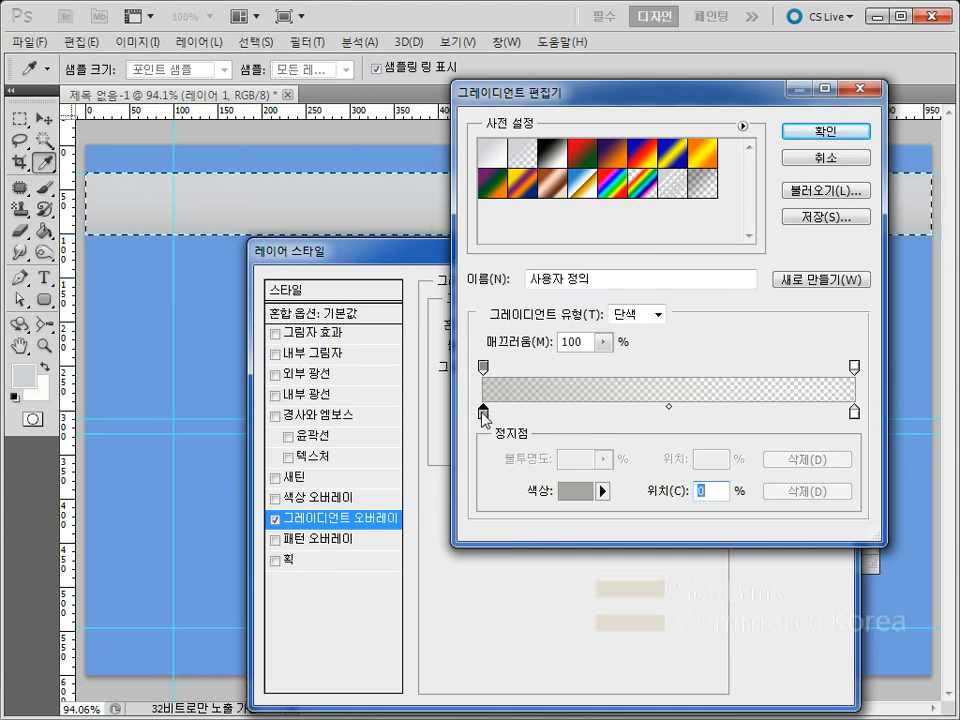
pyautogui.click(575, 491)
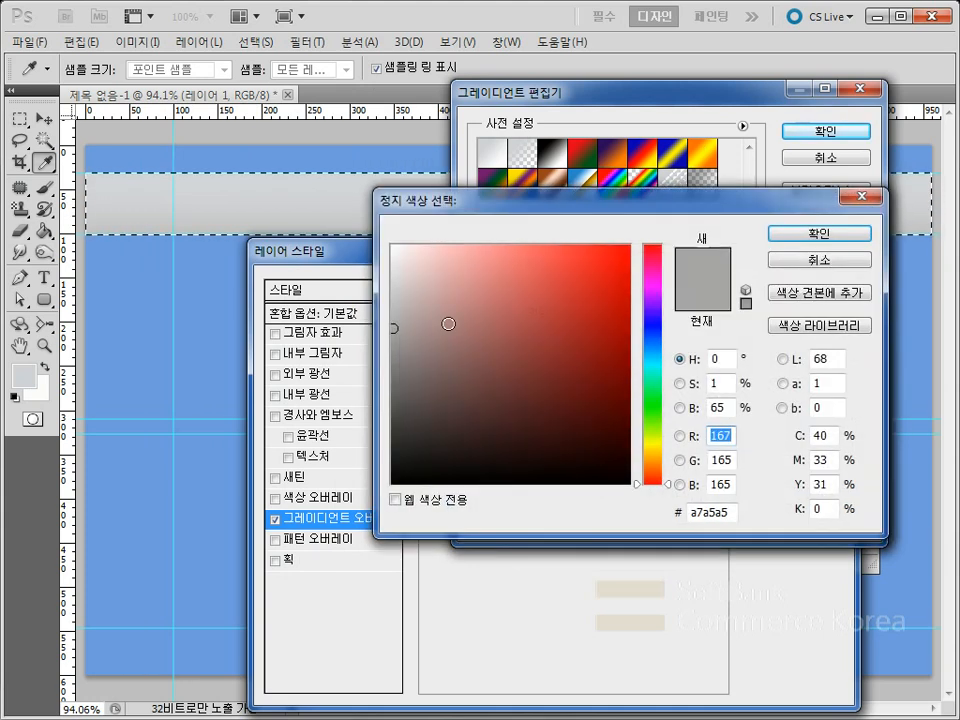
pyautogui.click(253, 177)
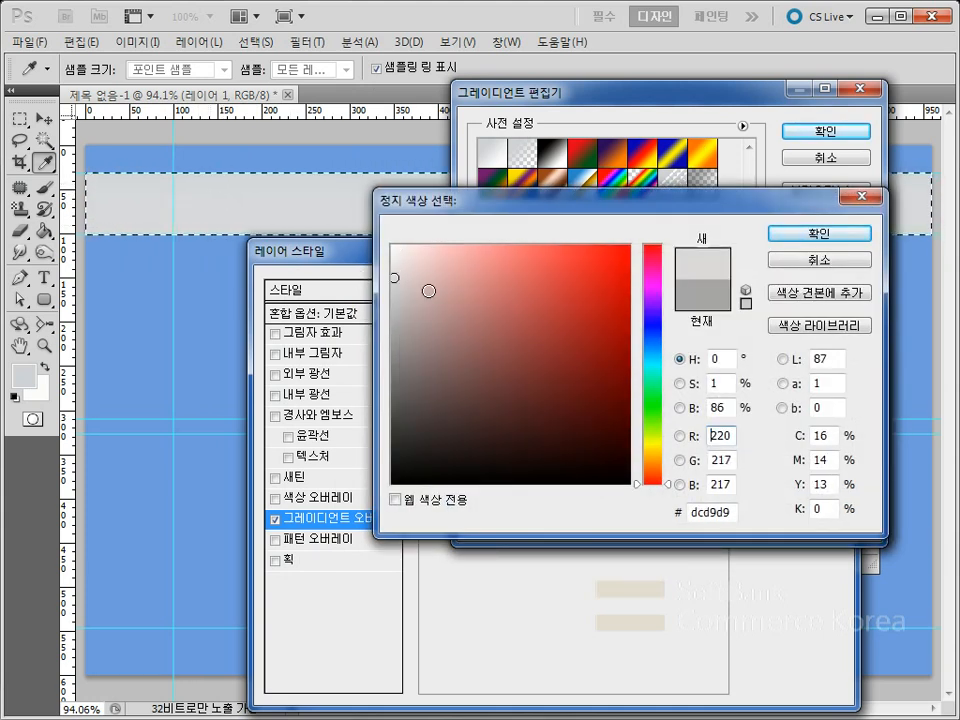
pyautogui.click(291, 213)
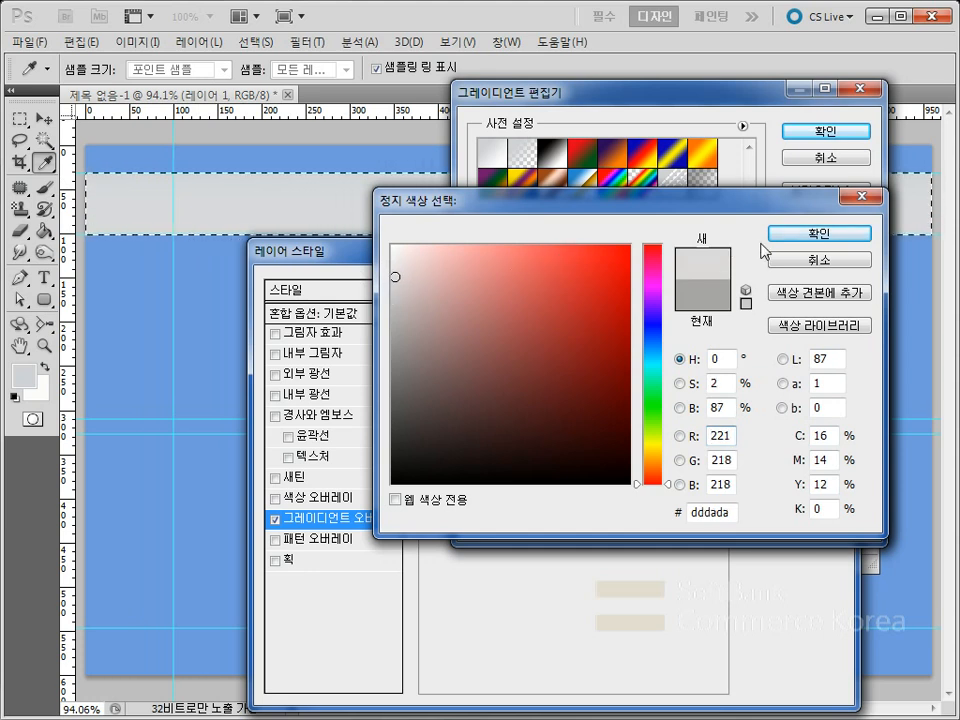
pyautogui.click(813, 240)
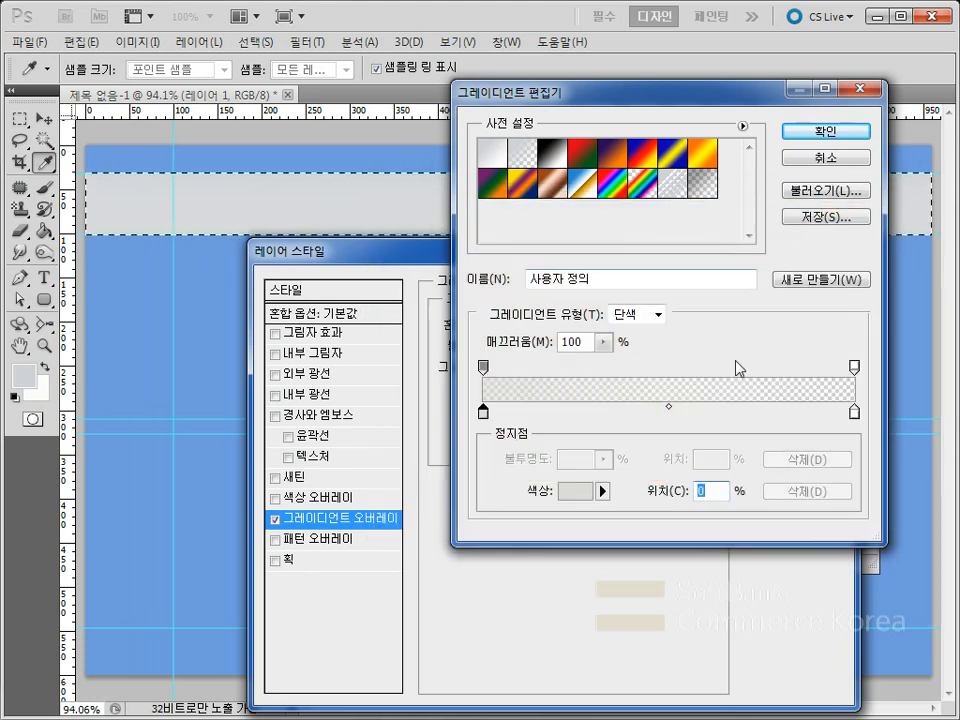
pyautogui.click(833, 133)
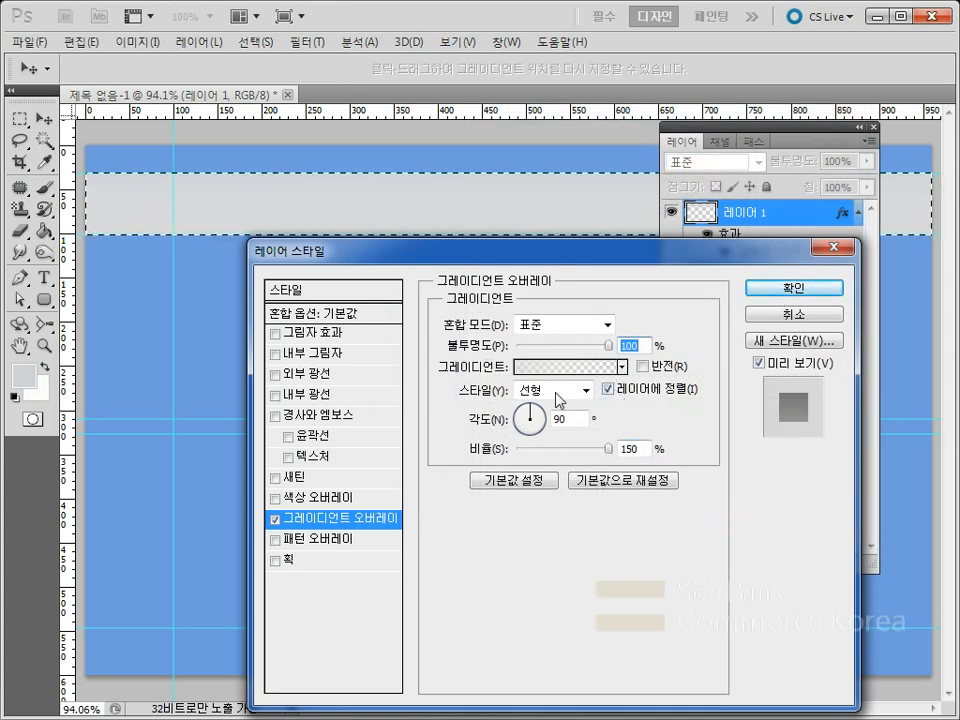
pyautogui.press('g')
pyautogui.click(805, 289)
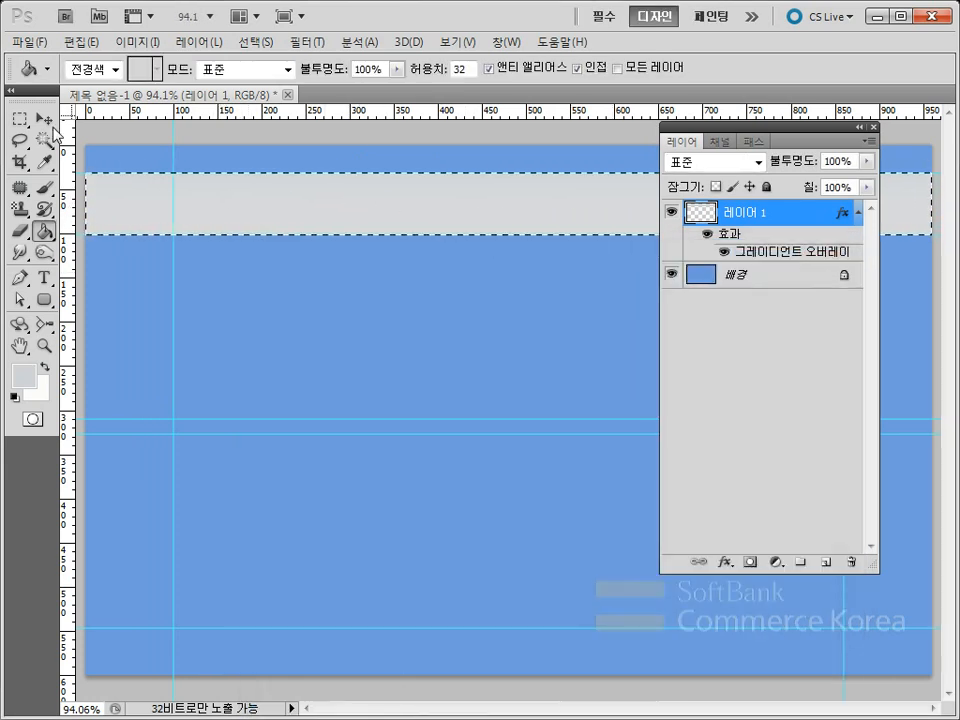
# Deselect the gray band and select the full-width area between the second and third horizontal guides with the Rectangular Marquee tool.
pyautogui.press('v')
pyautogui.moveTo(799, 132); pyautogui.dragTo(959, 268)
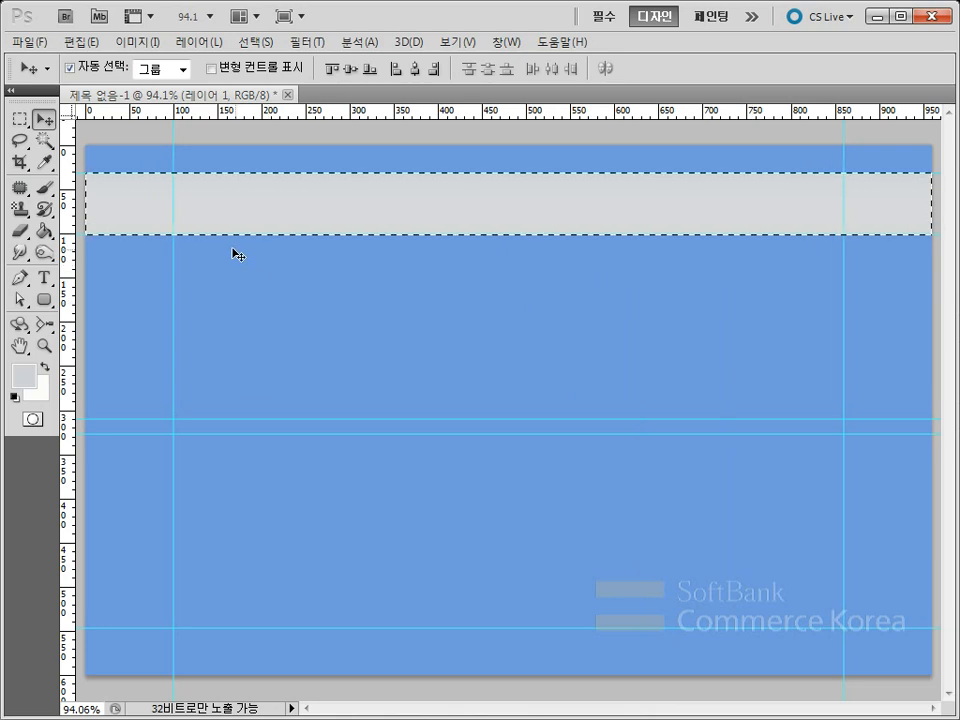
pyautogui.click(19, 119)
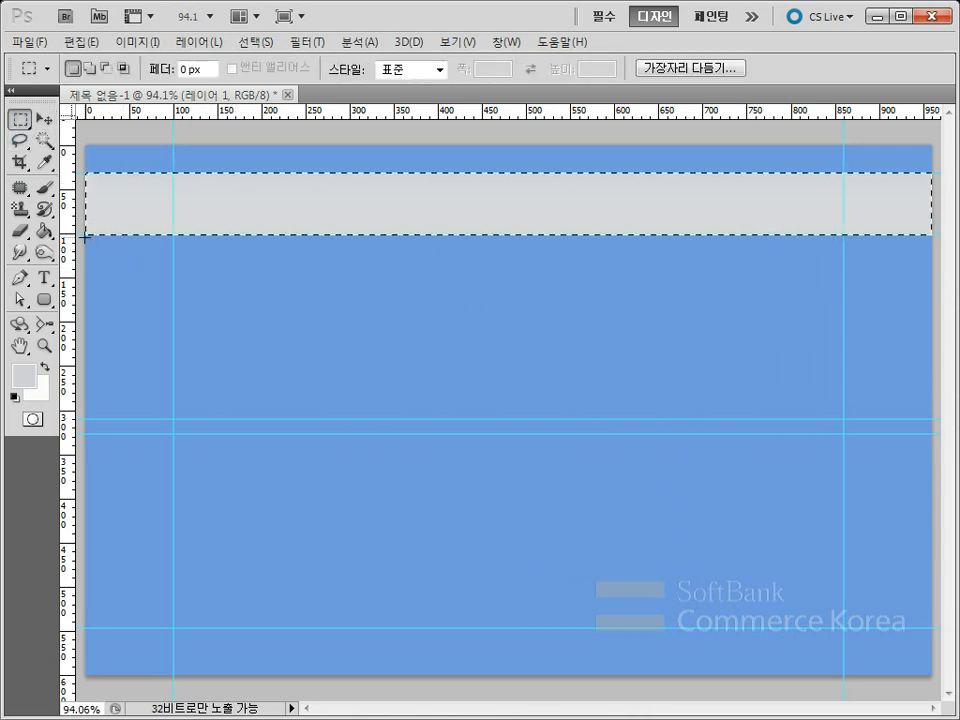
pyautogui.hotkey('ctrl', 'd')
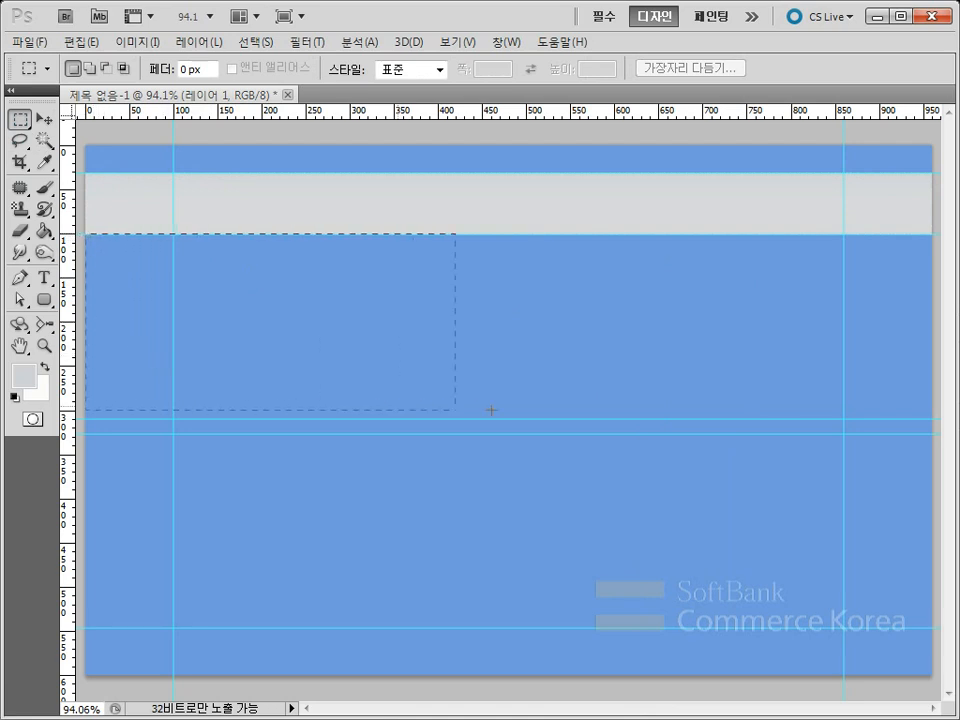
pyautogui.moveTo(810, 400); pyautogui.dragTo(933, 421)
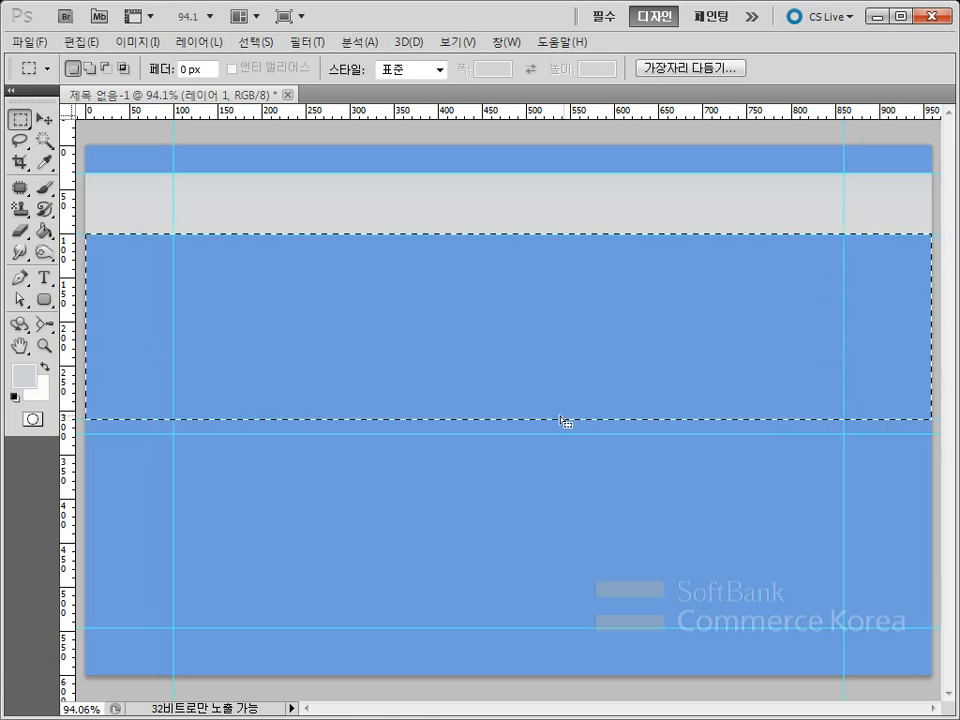
# Restore the default black and white colors and fill the selected area with black on a new layer above the gray band.
pyautogui.click(14, 396)
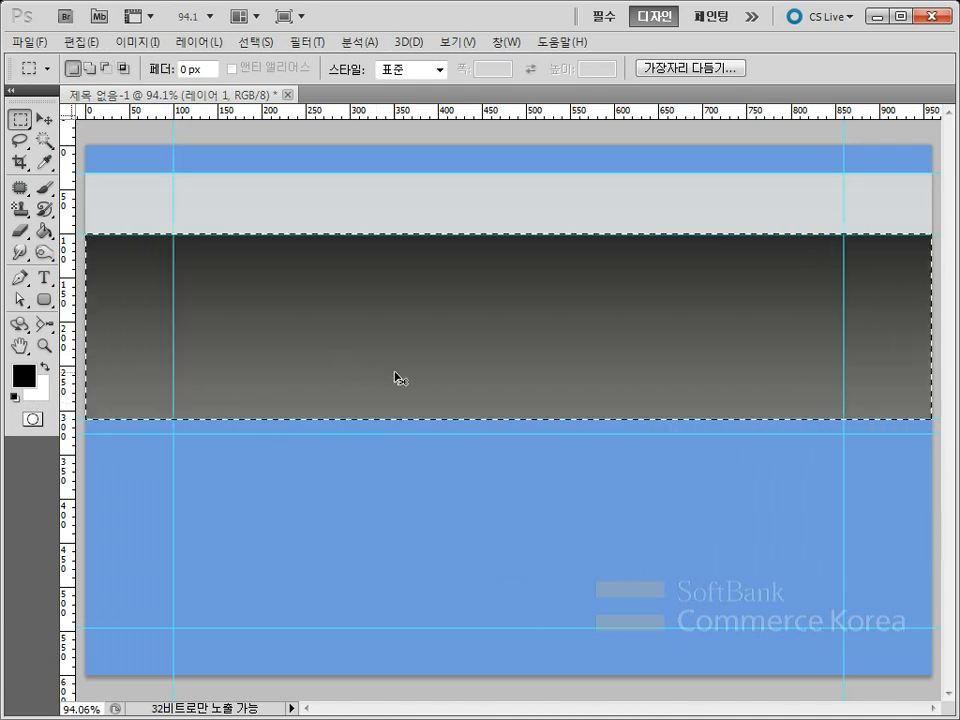
pyautogui.hotkey('ctrl', 'z')
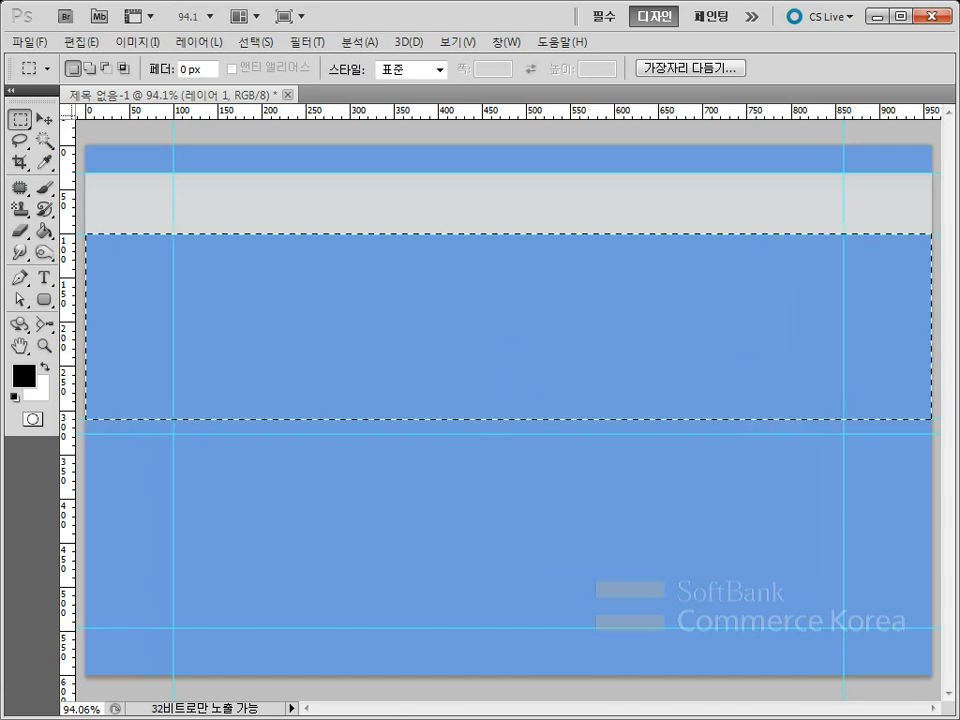
pyautogui.press('F7')
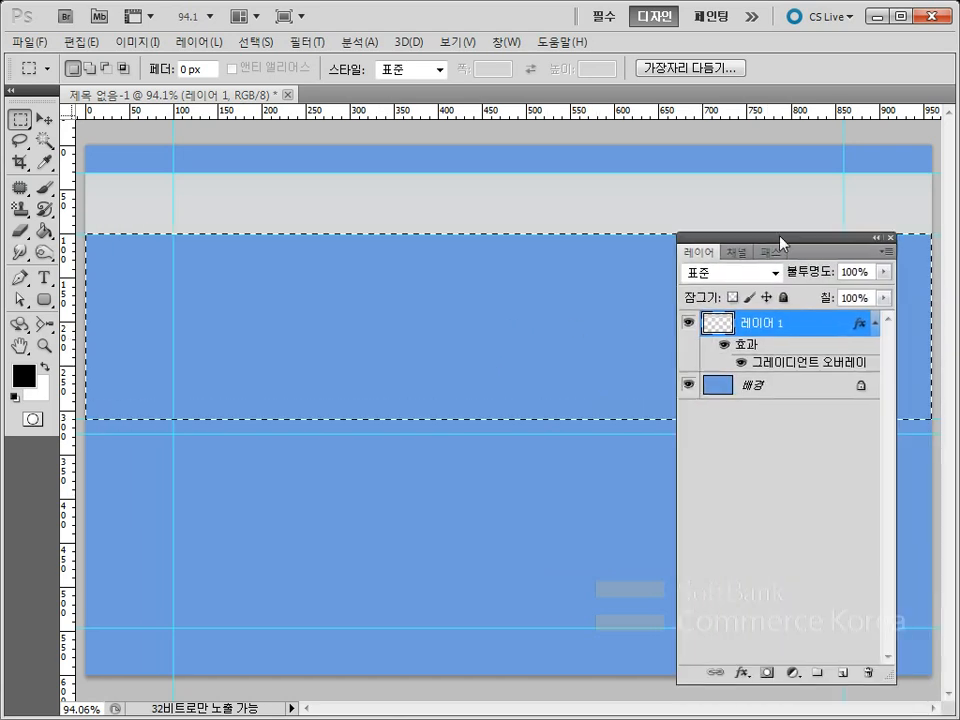
pyautogui.click(841, 673)
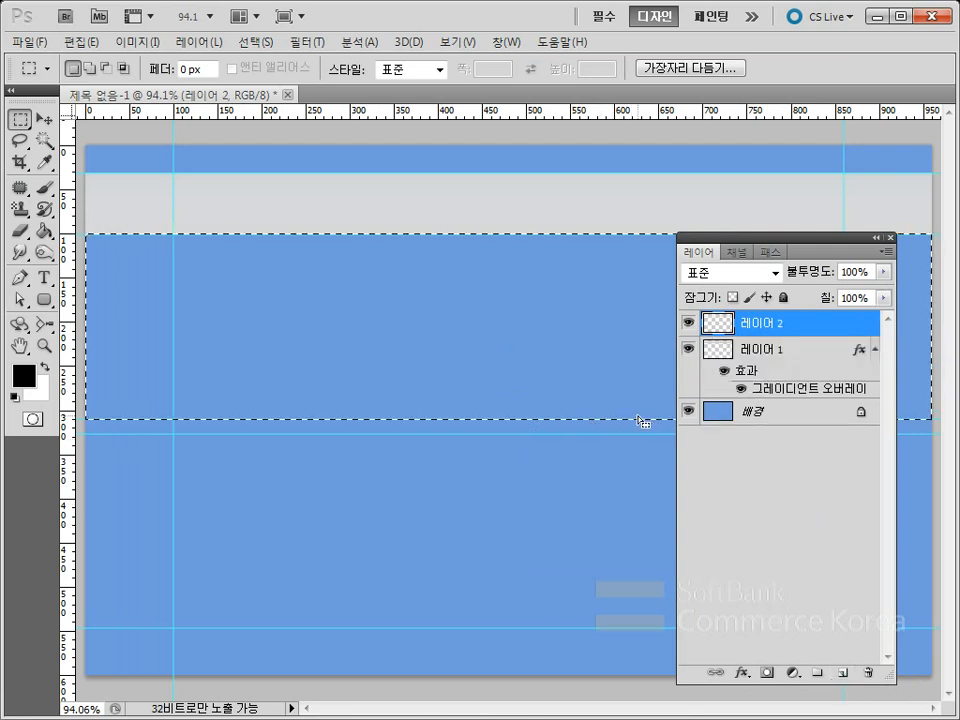
pyautogui.hotkey('alt', 'BackSpace')
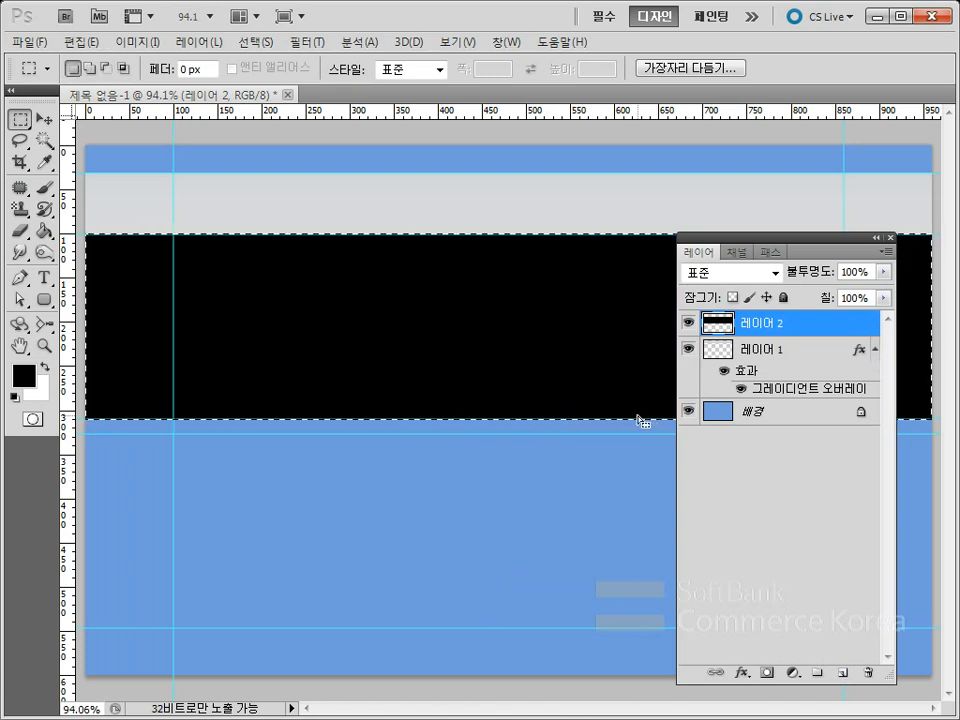
pyautogui.hotkey('ctrl', 'd')
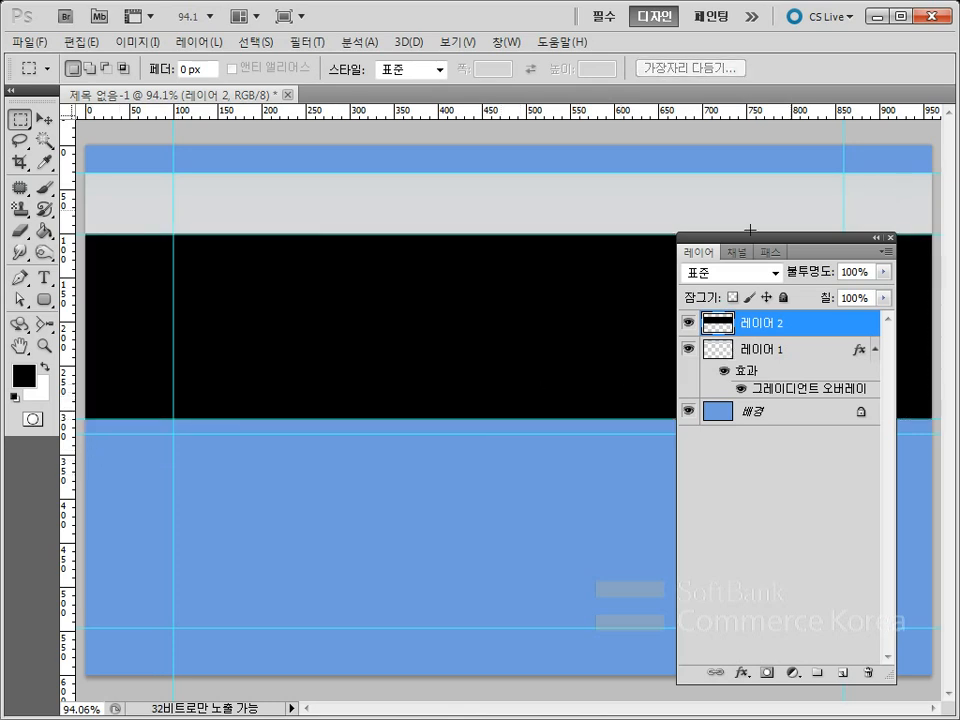
# Select the full-width area from the black band's lower edge to the canvas bottom and fill it with the white background color.
pyautogui.moveTo(735, 241); pyautogui.dragTo(959, 560)
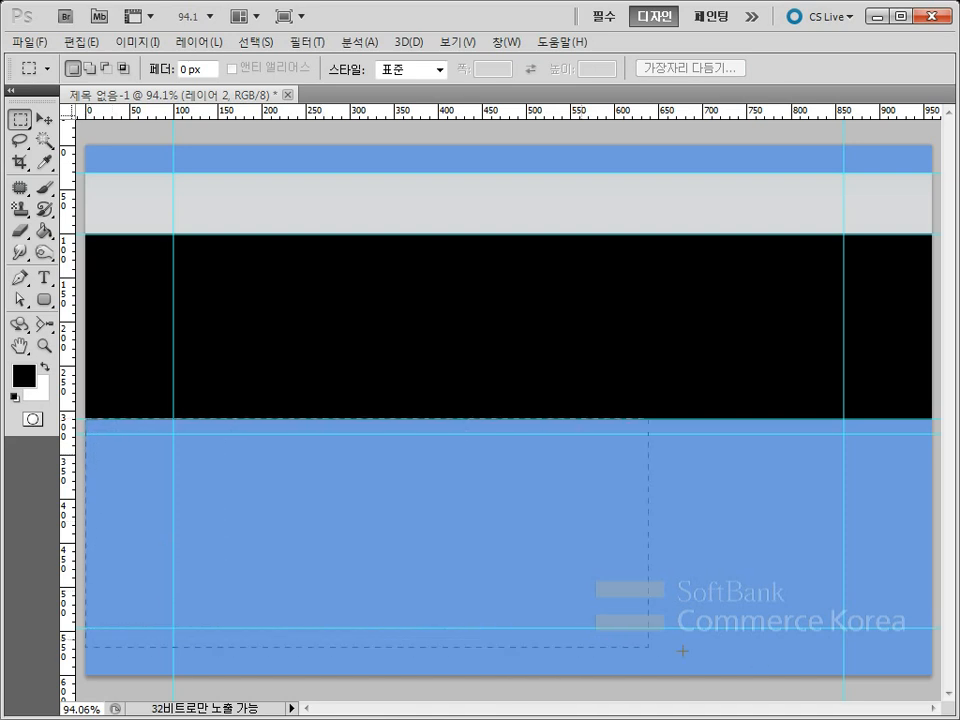
pyautogui.moveTo(945, 691); pyautogui.dragTo(946, 692)
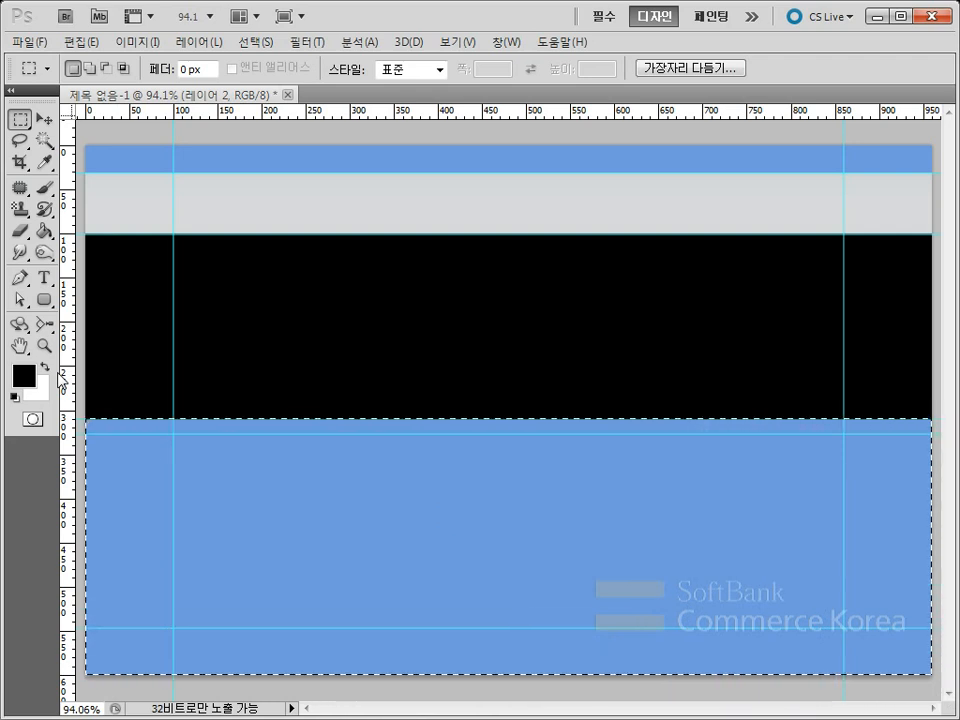
pyautogui.press('Delete')
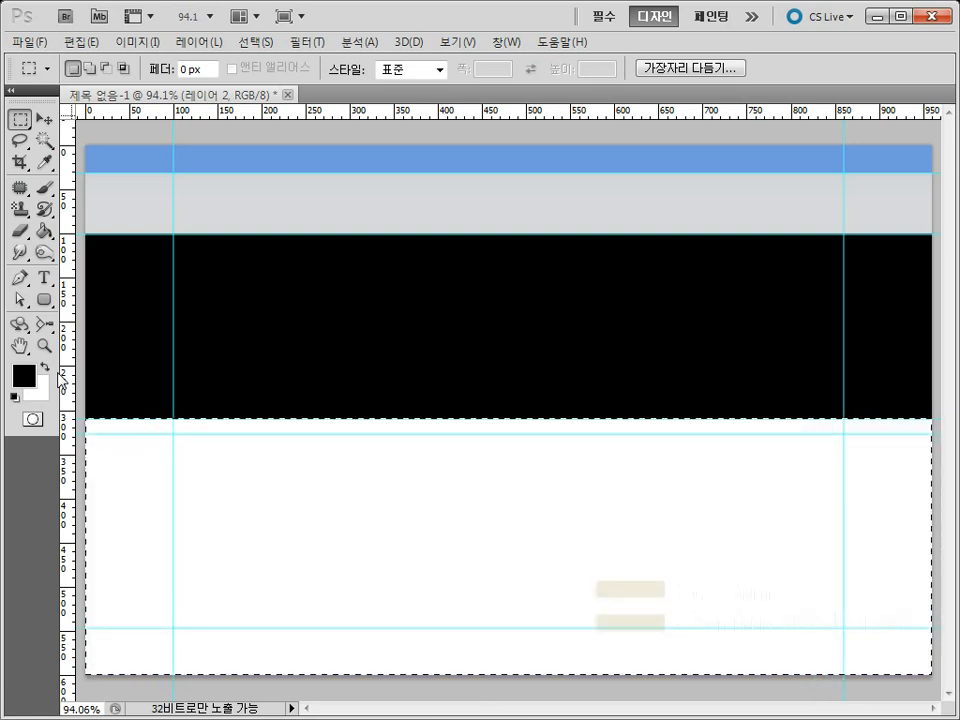
pyautogui.press('F7')
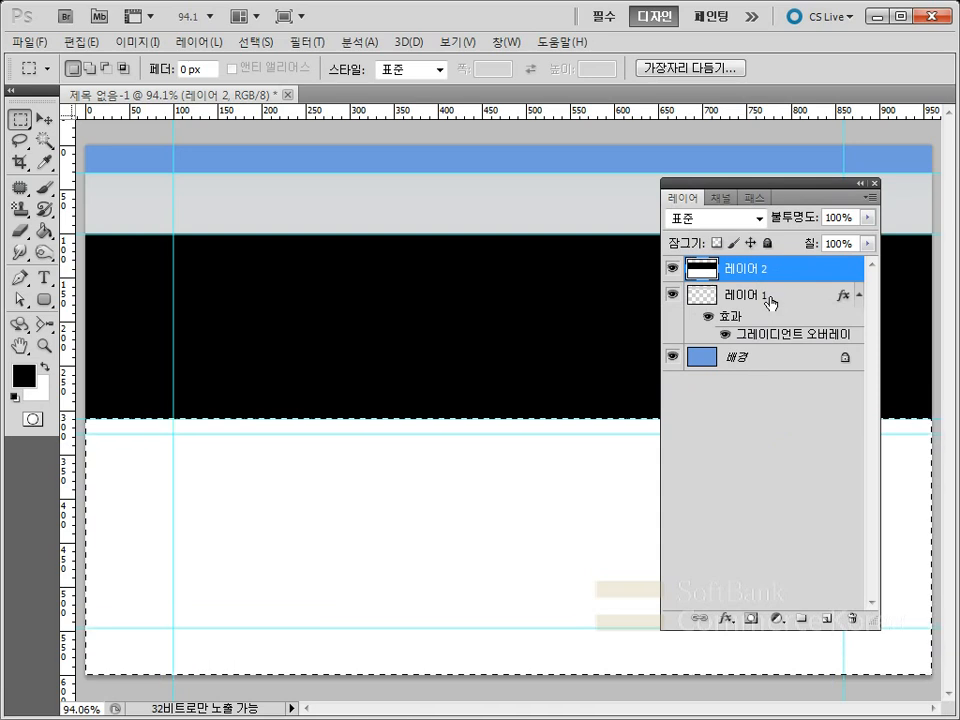
# Undo the white fill, add a new layer above the black band, and fill the selected lower area with white there.
pyautogui.hotkey('ctrl', 'z')
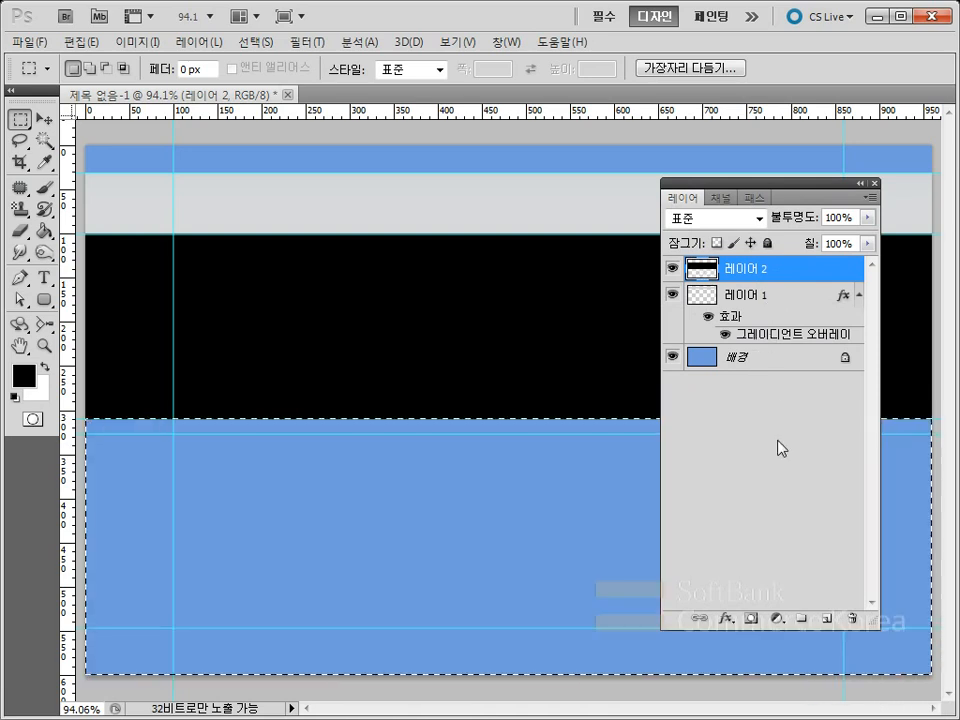
pyautogui.click(826, 619)
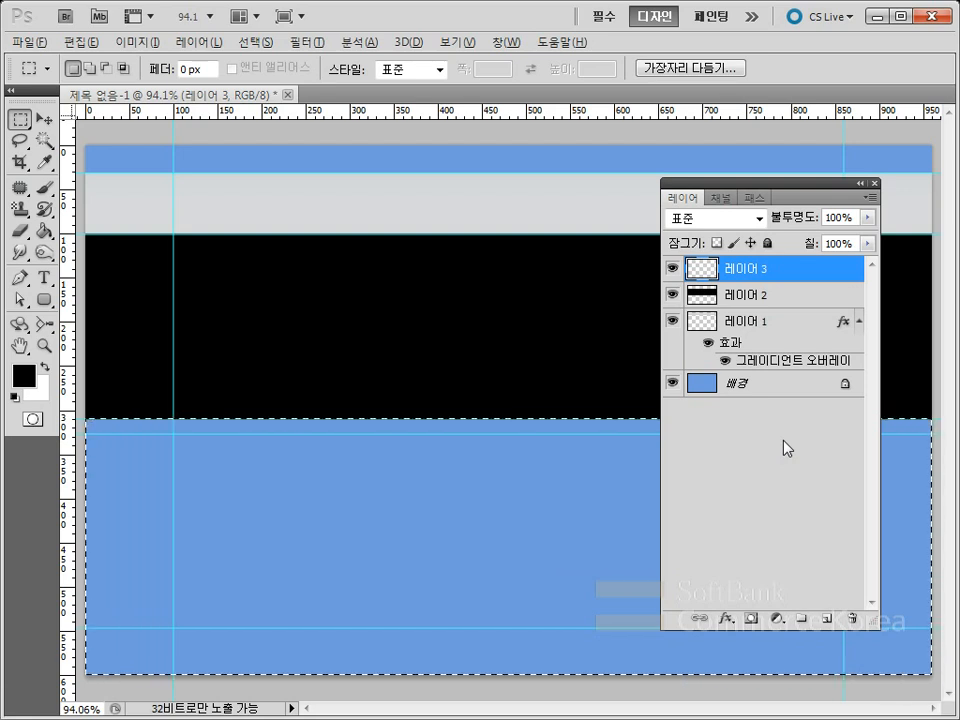
pyautogui.press('alt')
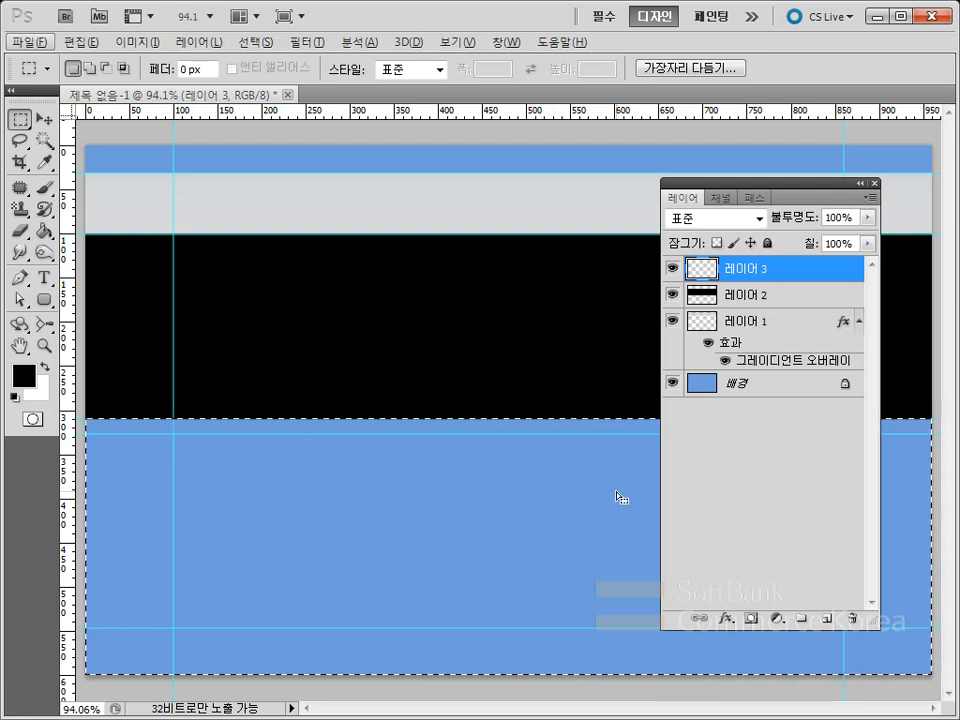
pyautogui.press('alt')
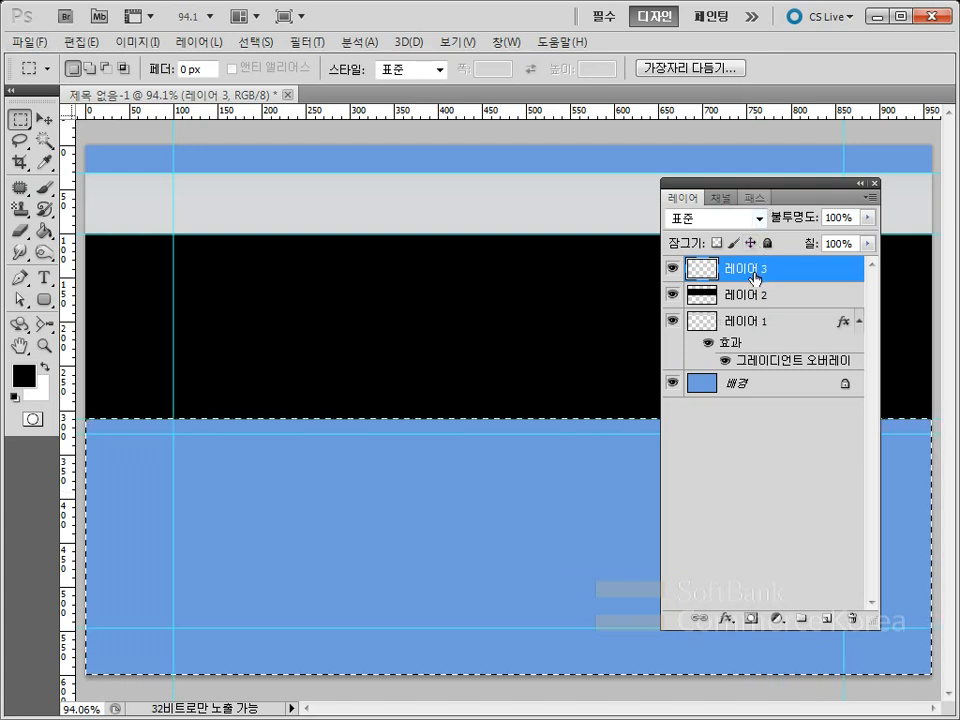
pyautogui.hotkey('ctrl', 'BackSpace')
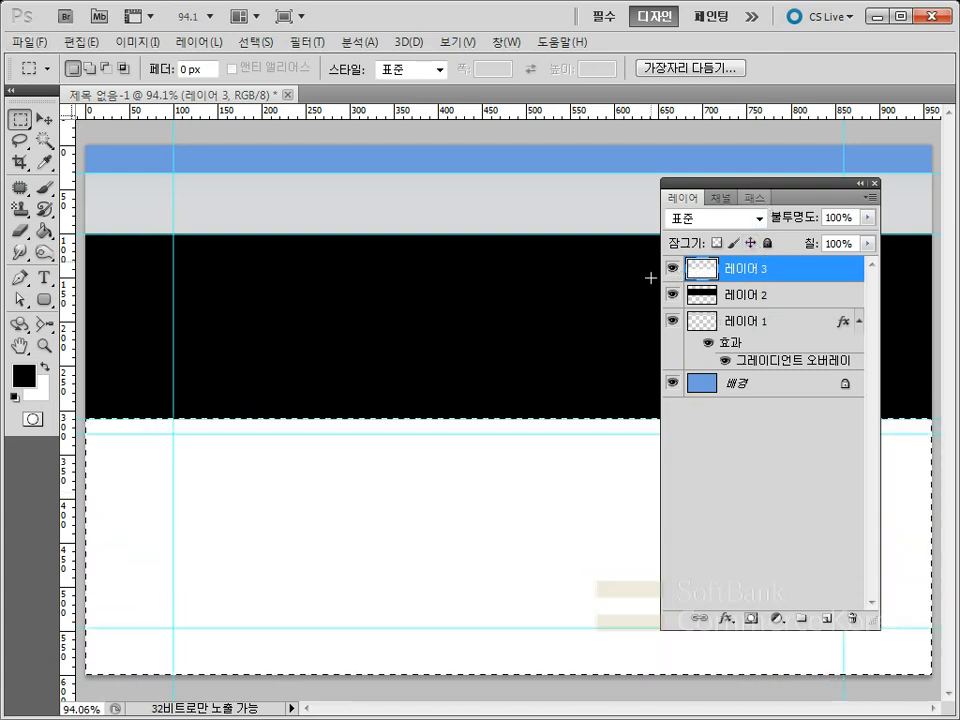
# Copy the layer style of the gray band's layer and paste it onto the white lower area's layer.
pyautogui.click(766, 322)
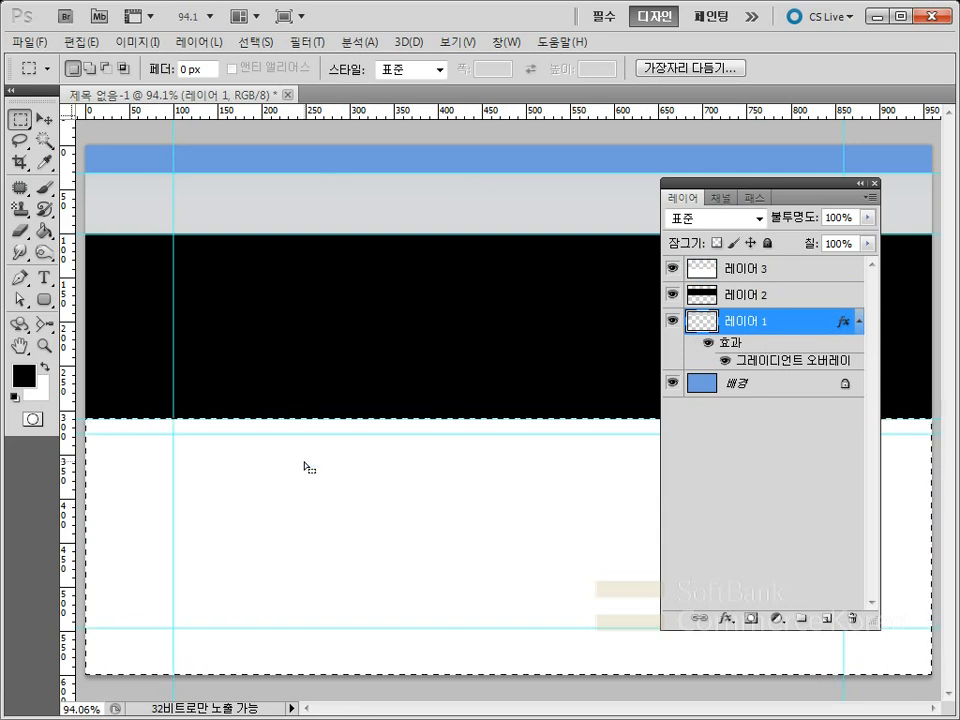
pyautogui.rightClick(771, 318)
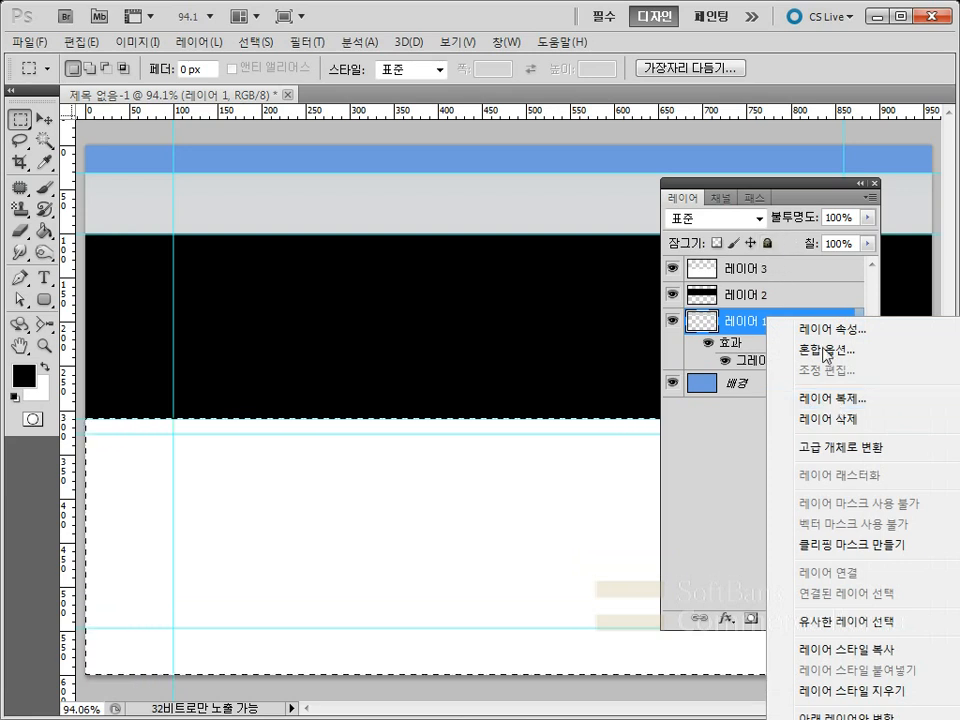
pyautogui.click(848, 652)
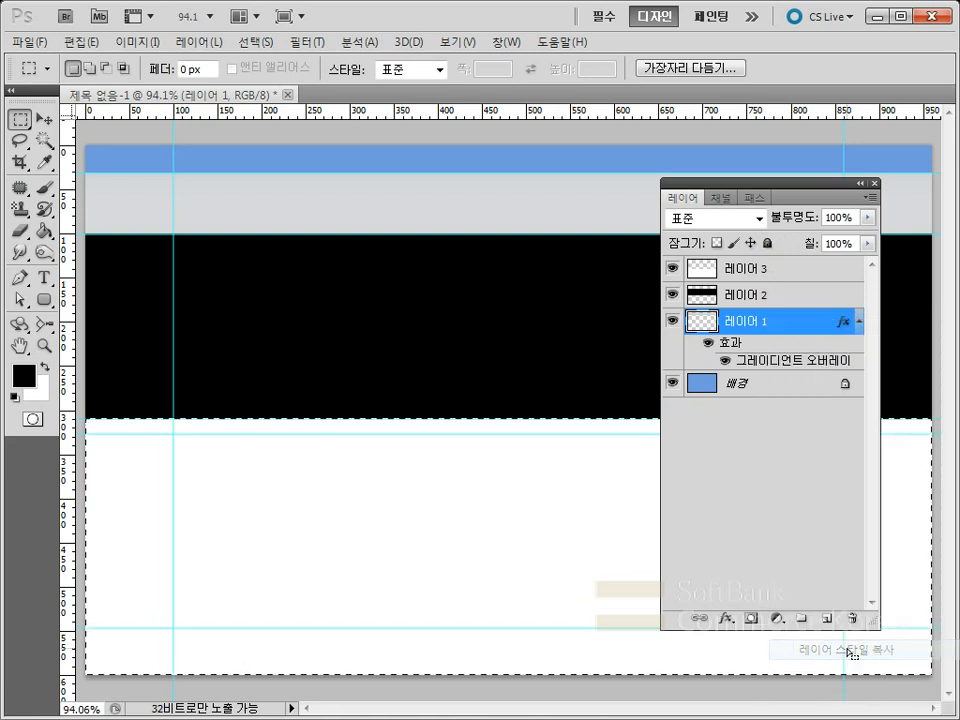
pyautogui.click(740, 272)
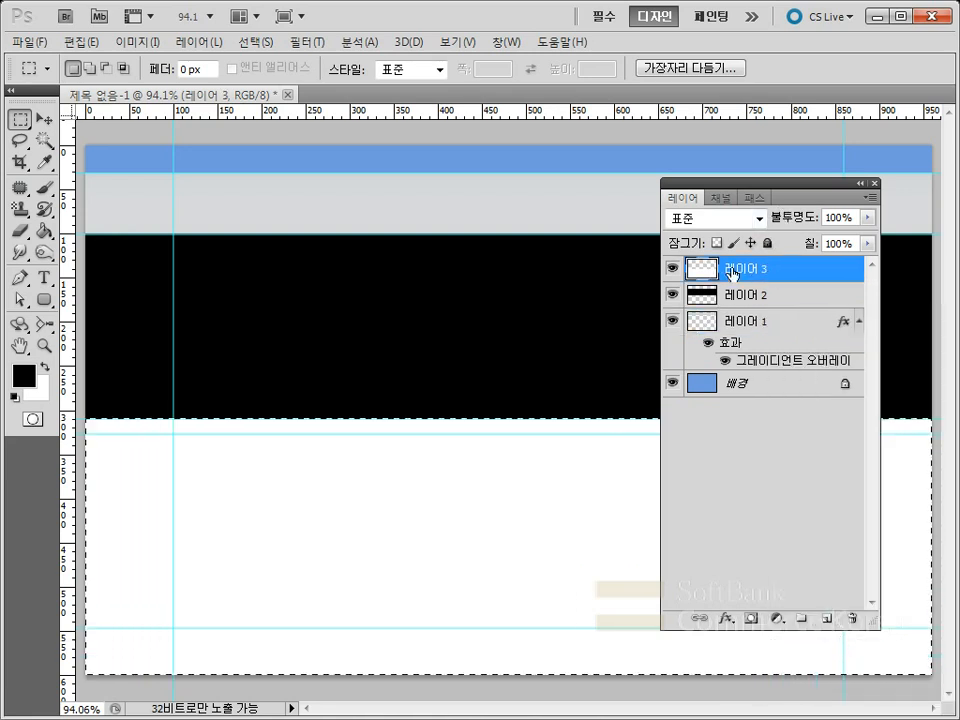
pyautogui.rightClick(752, 269)
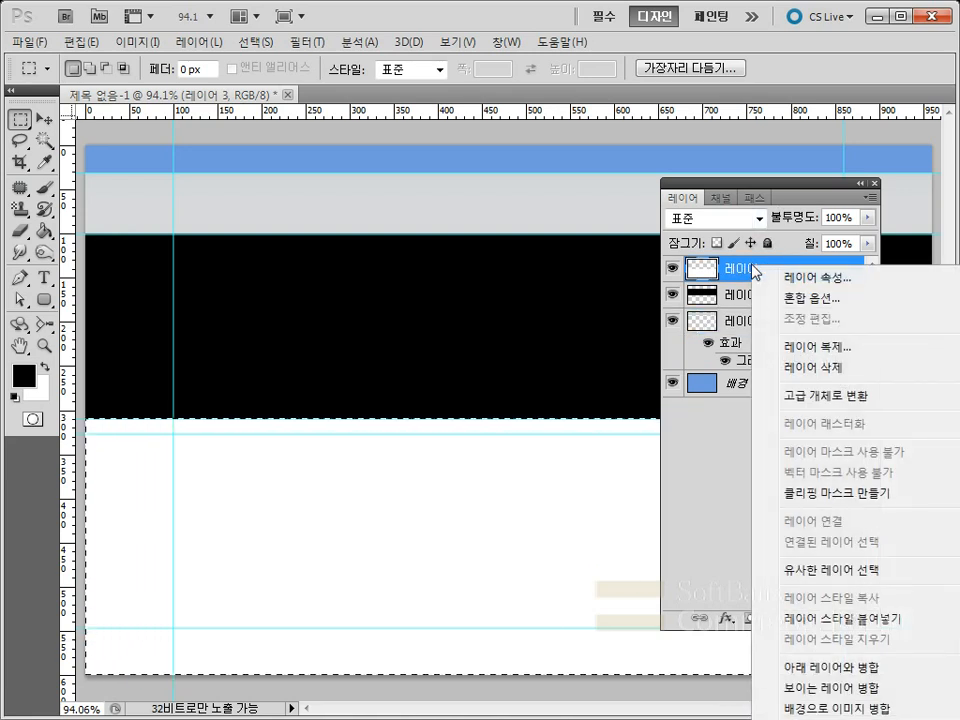
pyautogui.click(853, 619)
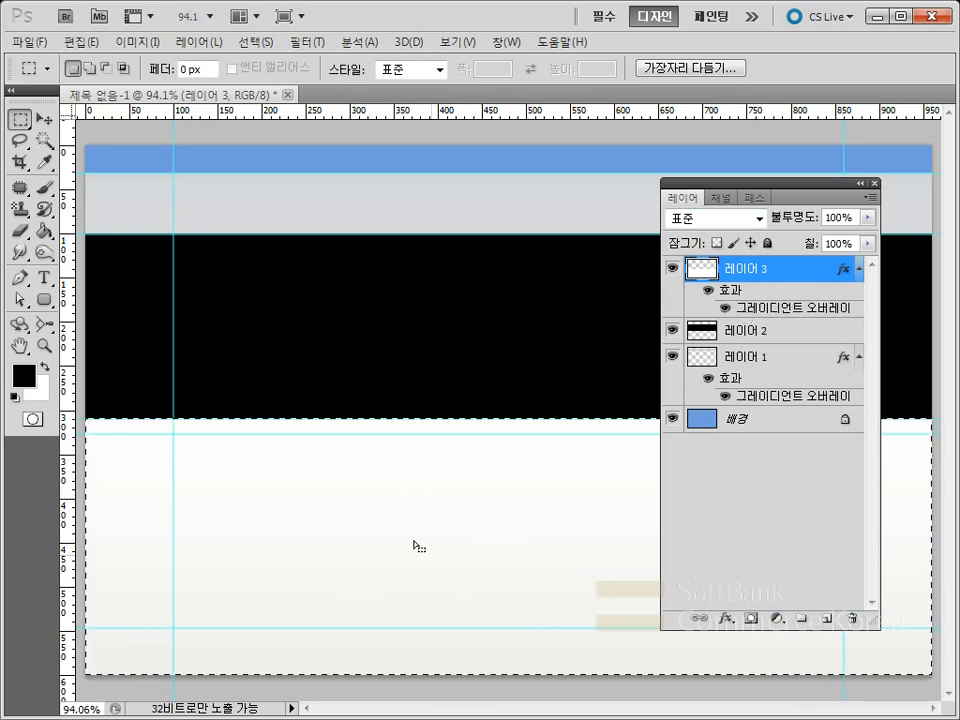
# Review the lower area's Gradient Overlay settings and its color stops in the Gradient Editor.
pyautogui.doubleClick(769, 311)
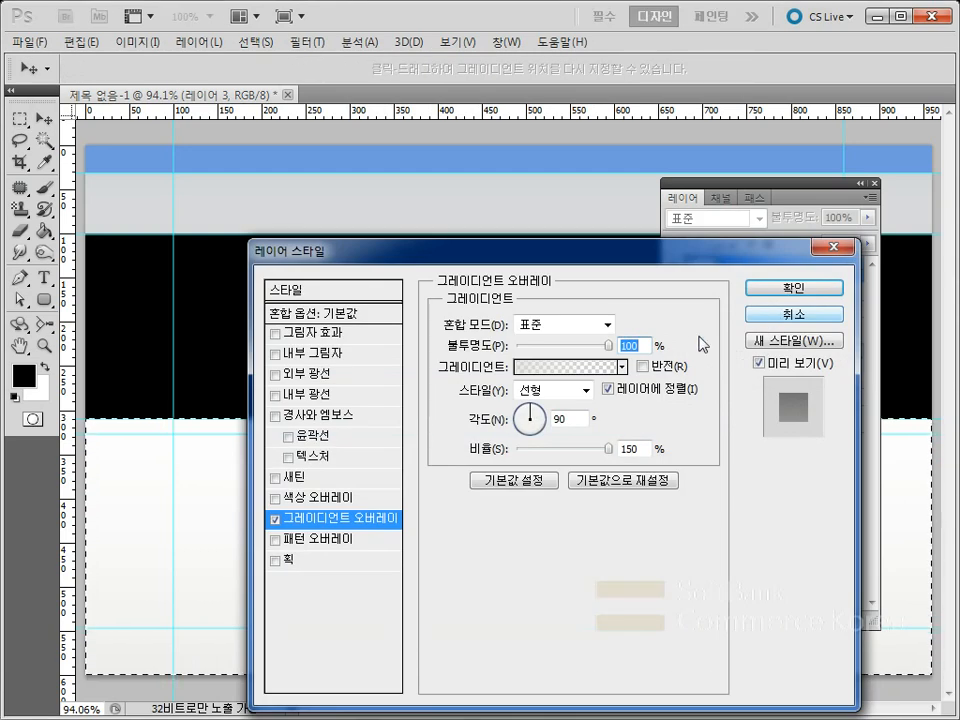
pyautogui.click(569, 369)
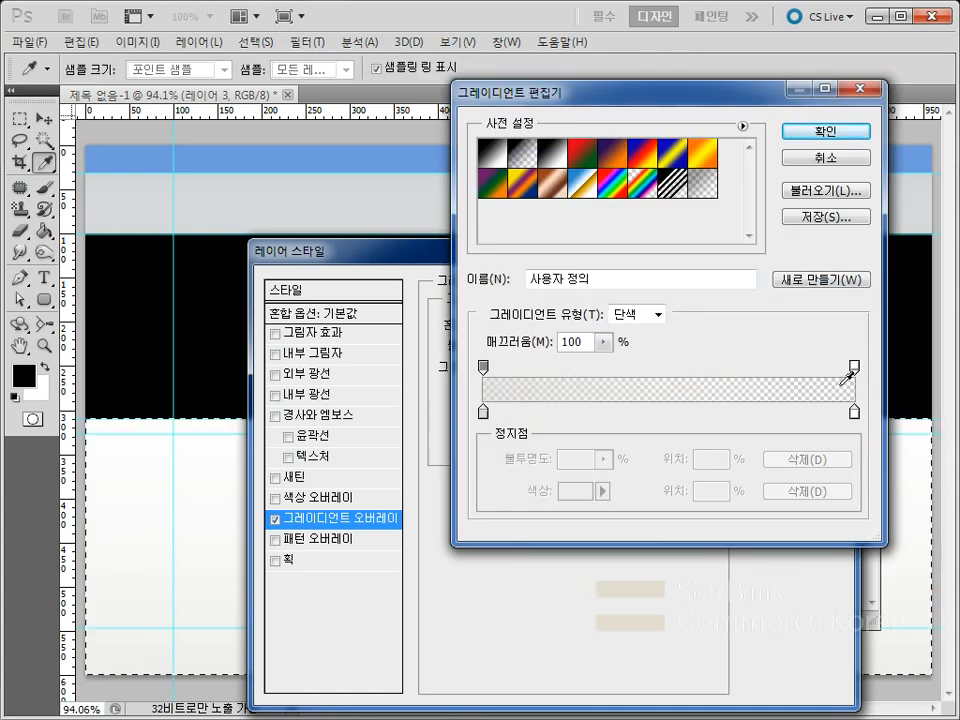
pyautogui.click(826, 134)
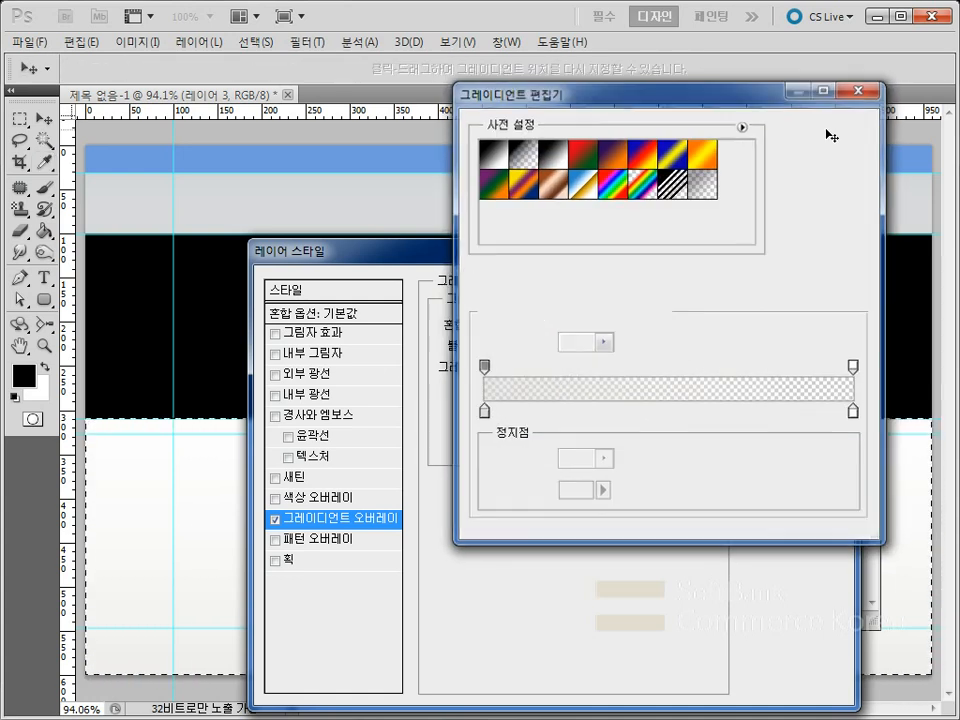
pyautogui.press('Return')
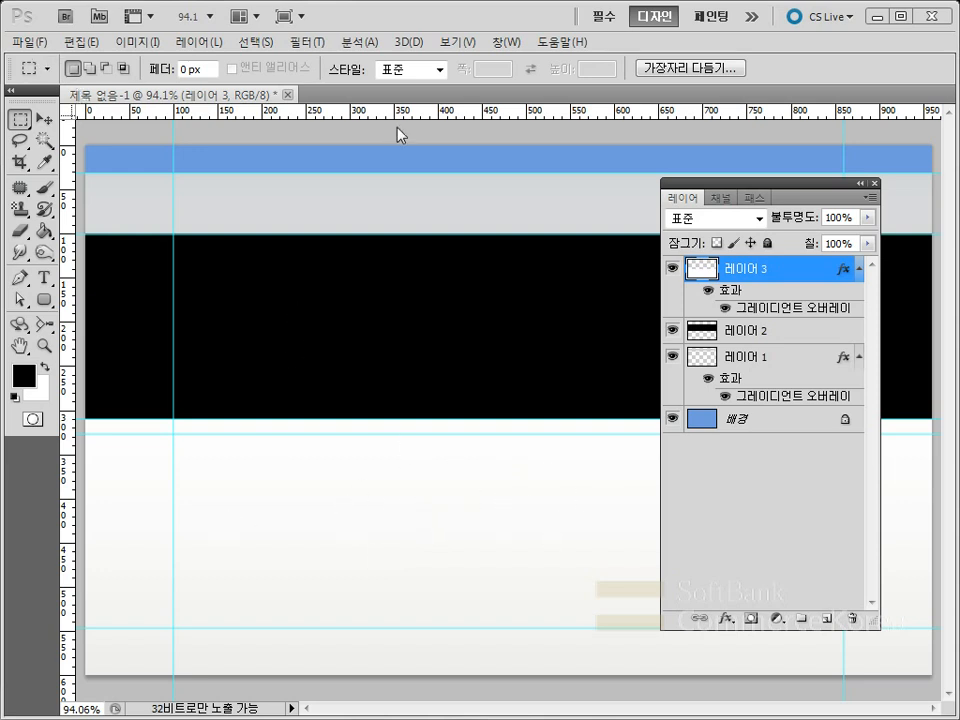
# Open the image photo10 from the photo2 folder.
pyautogui.click(28, 41)
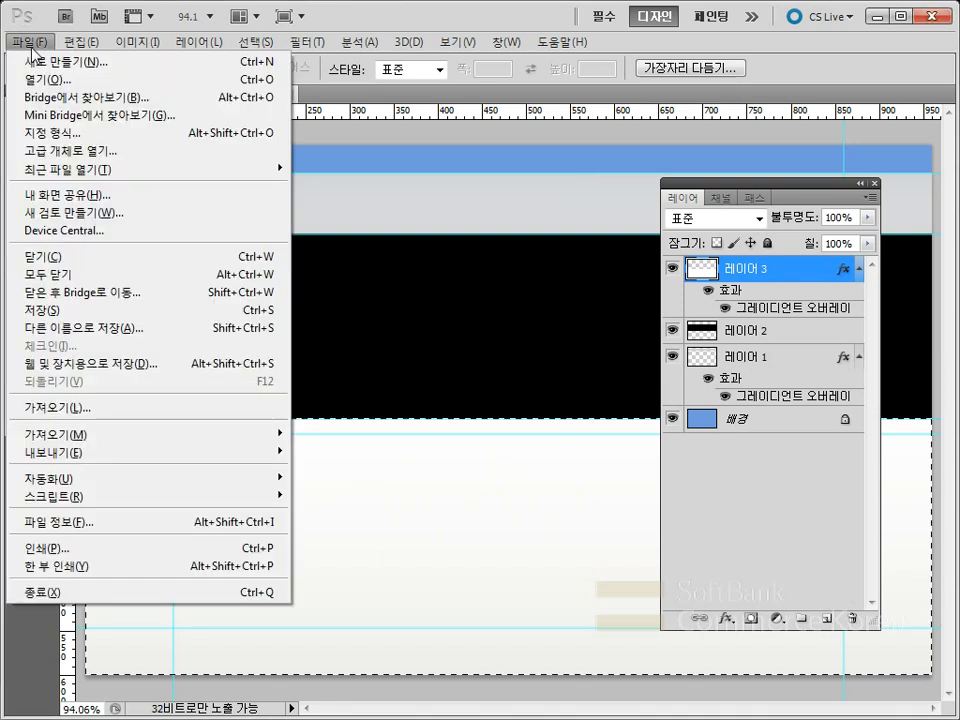
pyautogui.click(55, 81)
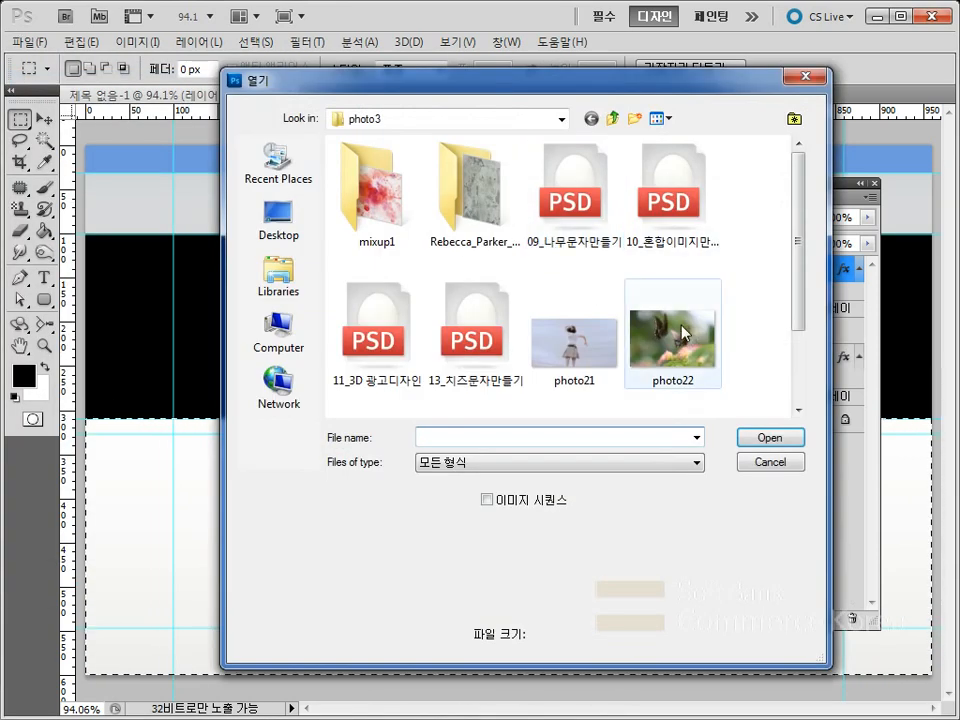
pyautogui.click(615, 120)
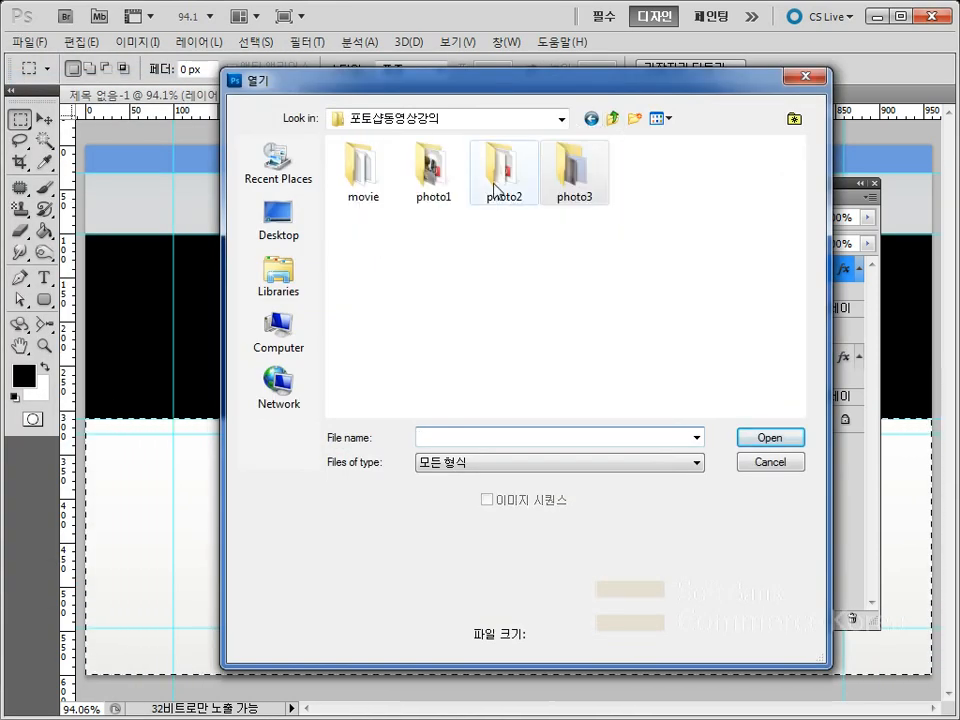
pyautogui.doubleClick(499, 169)
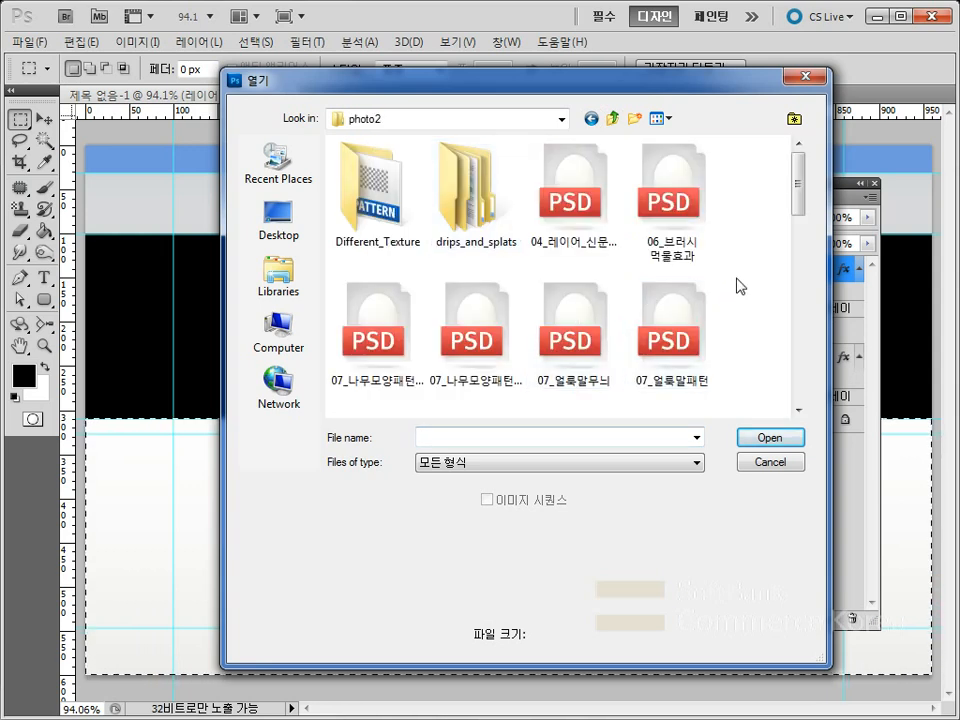
pyautogui.scroll(-5, 740, 286)
pyautogui.scroll(2, 740, 286)
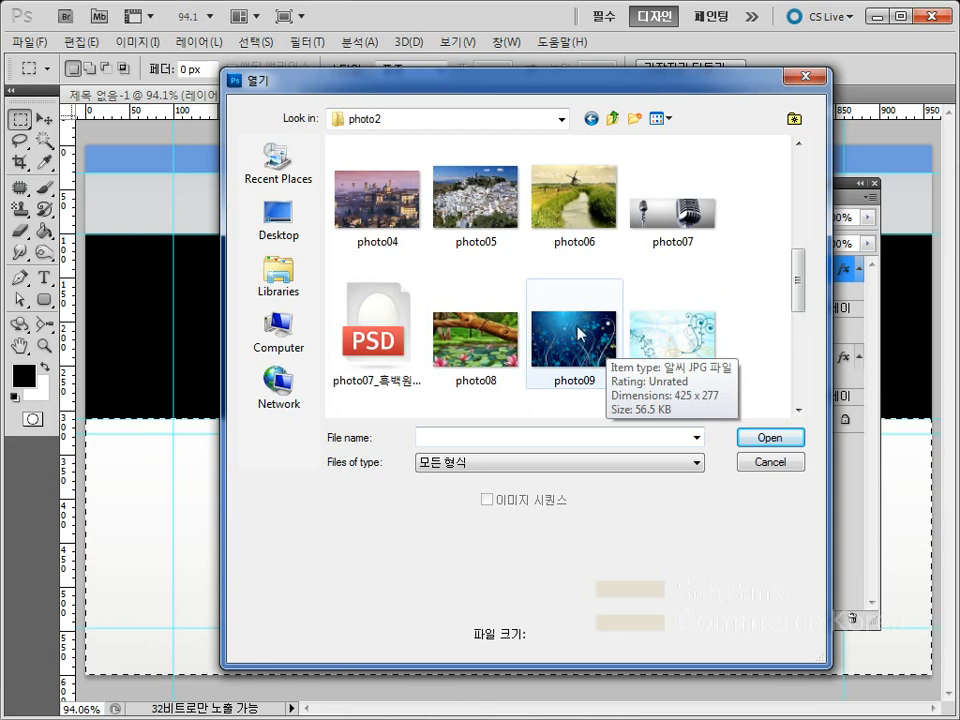
pyautogui.click(657, 347)
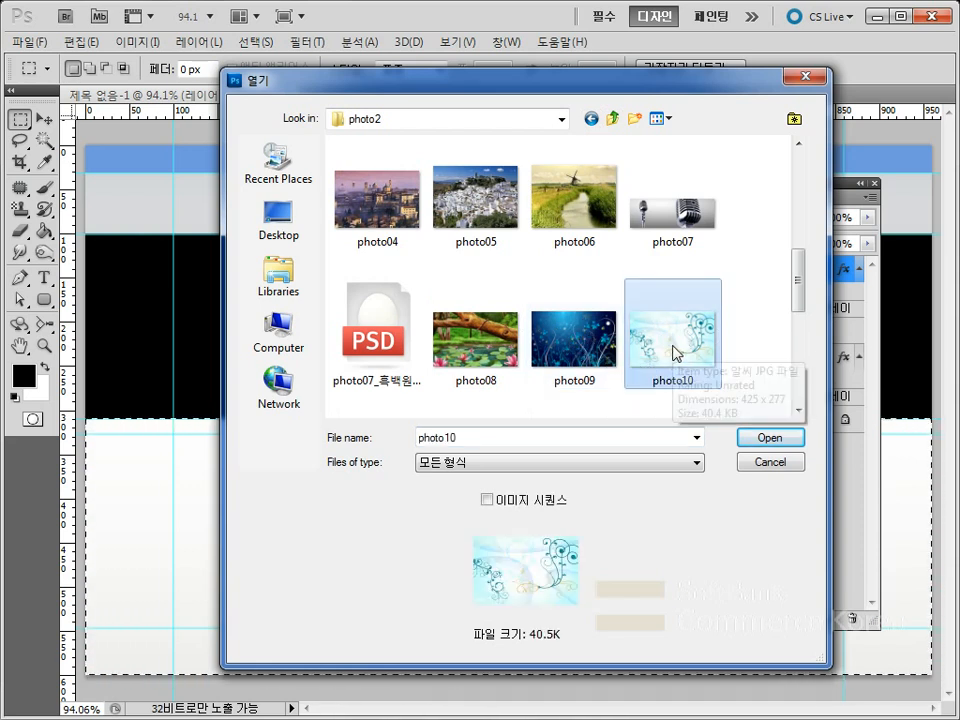
pyautogui.scroll(-3, 684, 350)
pyautogui.scroll(3, 684, 350)
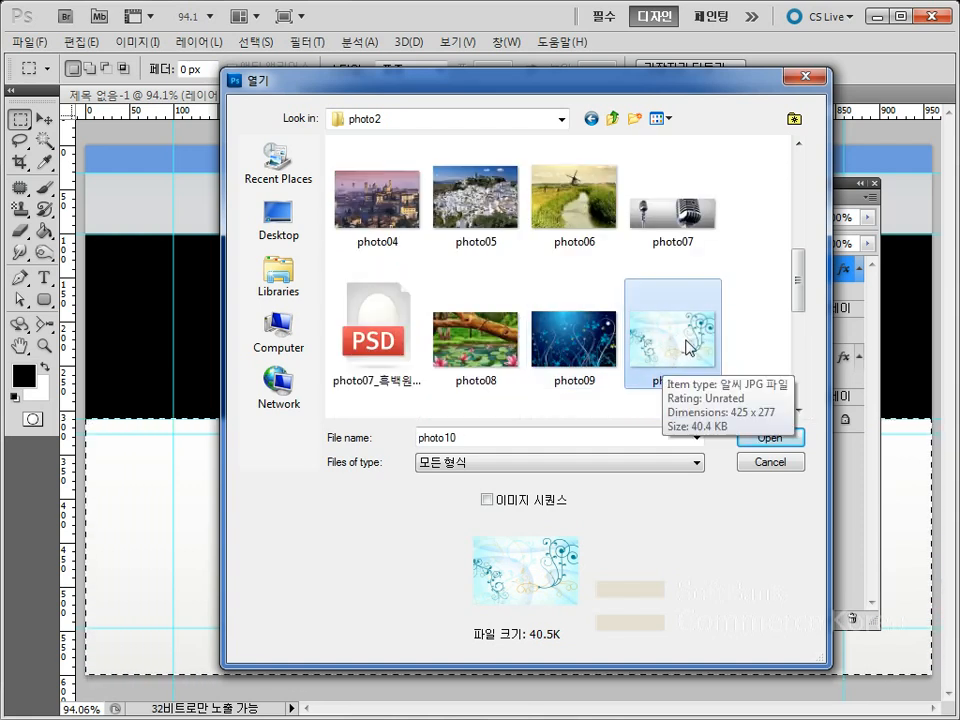
pyautogui.click(770, 440)
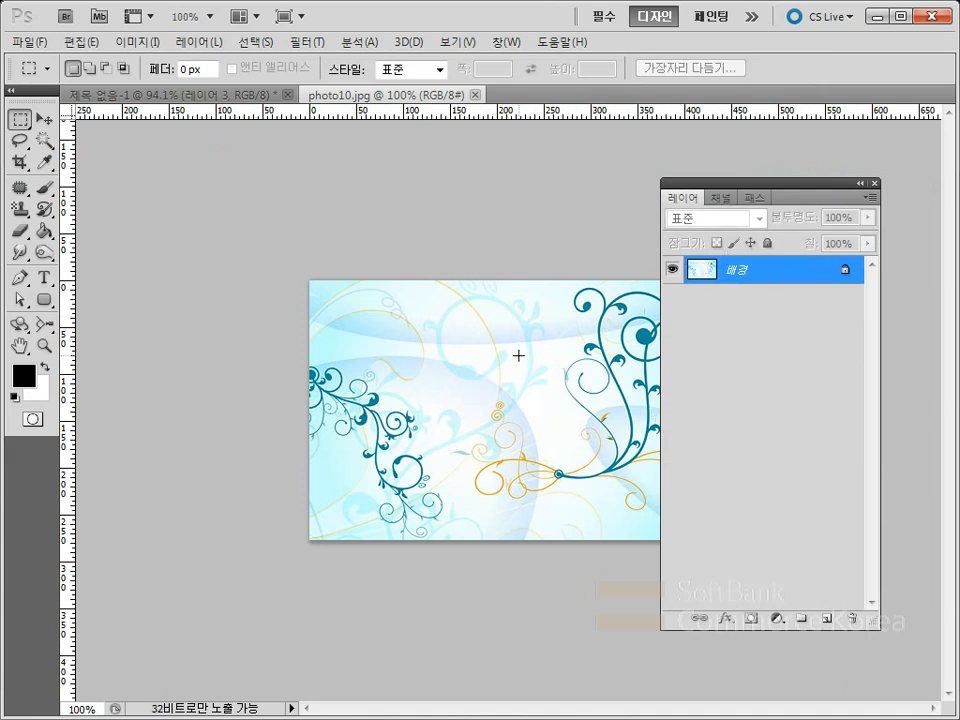
# Copy the whole photo10 image into the layout and place it against the canvas's left edge directly below the black band.
pyautogui.hotkey('ctrl', 'a')
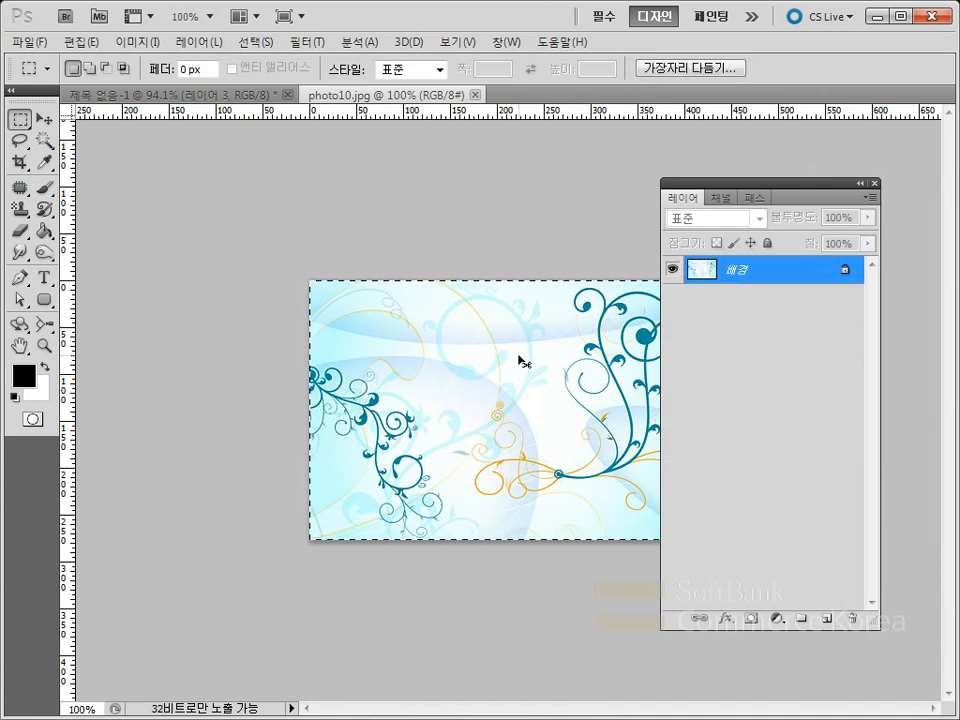
pyautogui.click(150, 94)
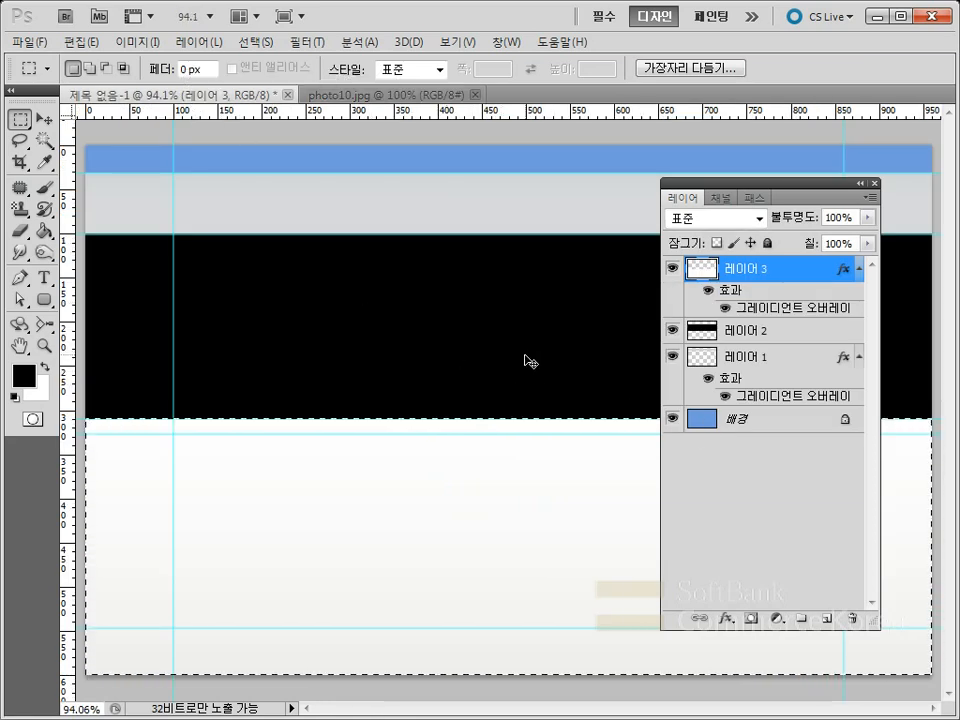
pyautogui.click(572, 405)
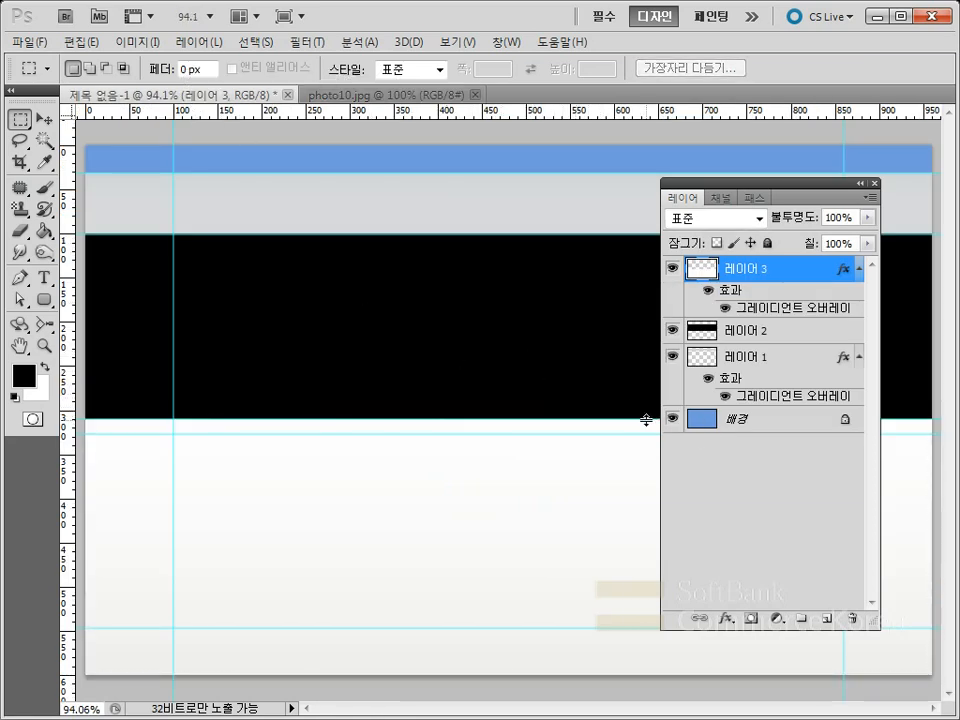
pyautogui.hotkey('ctrl', 'v')
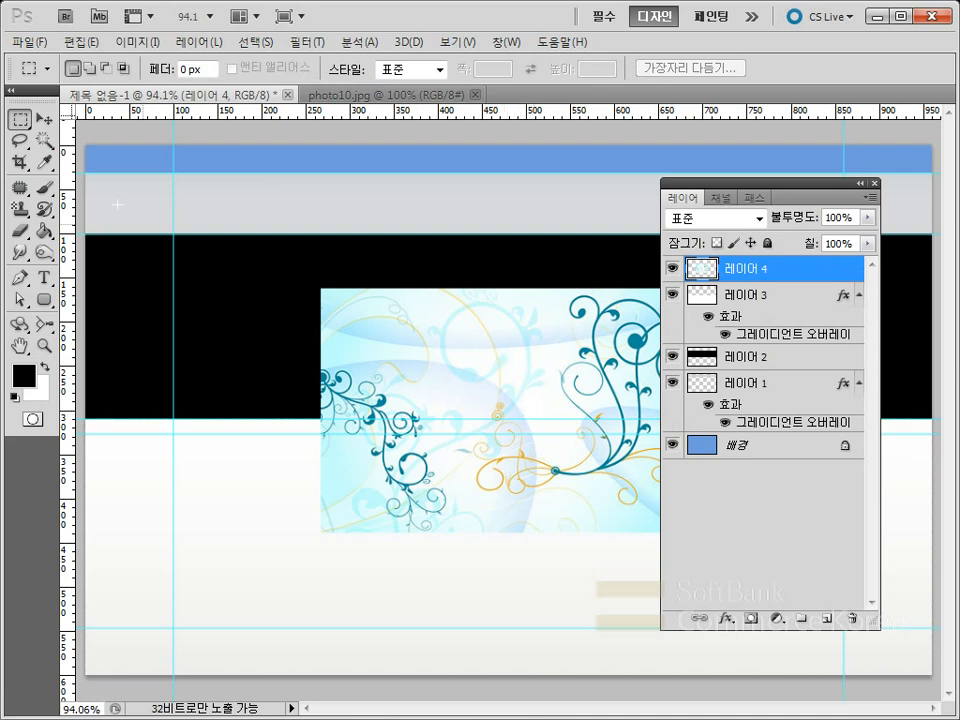
pyautogui.press('v')
pyautogui.moveTo(425, 400); pyautogui.dragTo(218, 509)
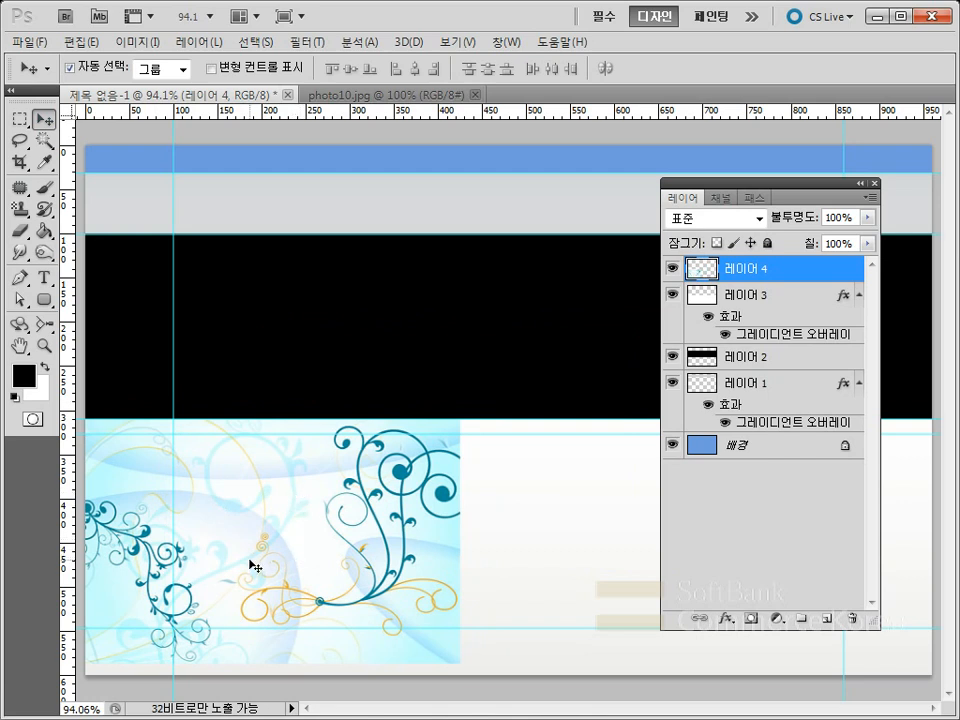
# Duplicate the pasted image twice and line the copies up side by side to cover the full width of the lower area.
pyautogui.moveTo(288, 571); pyautogui.dragTo(628, 568)
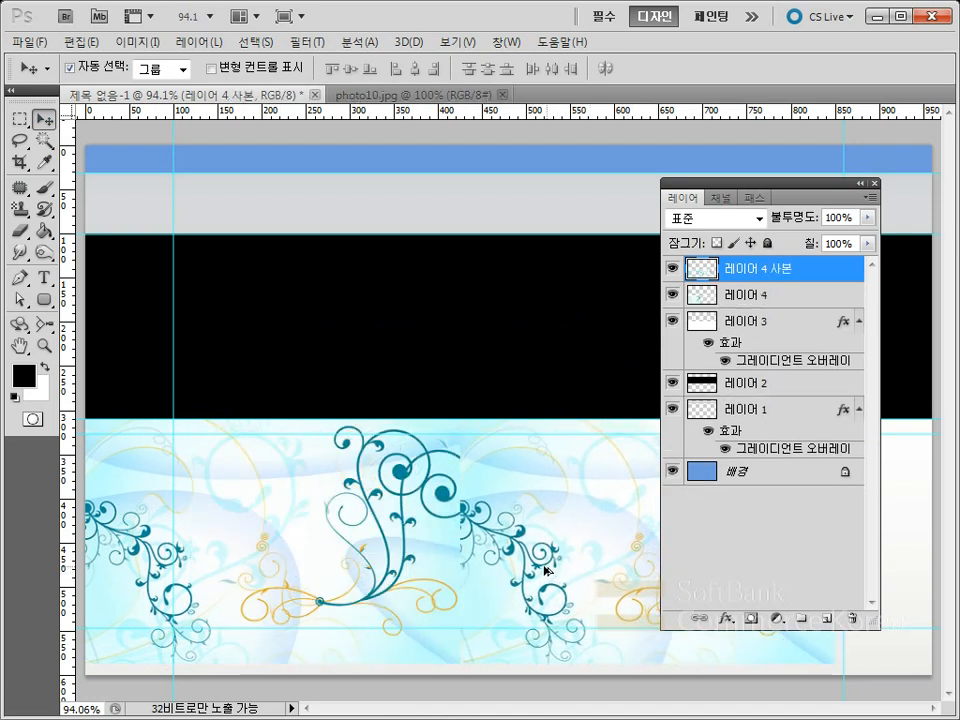
pyautogui.moveTo(563, 571); pyautogui.dragTo(837, 568)
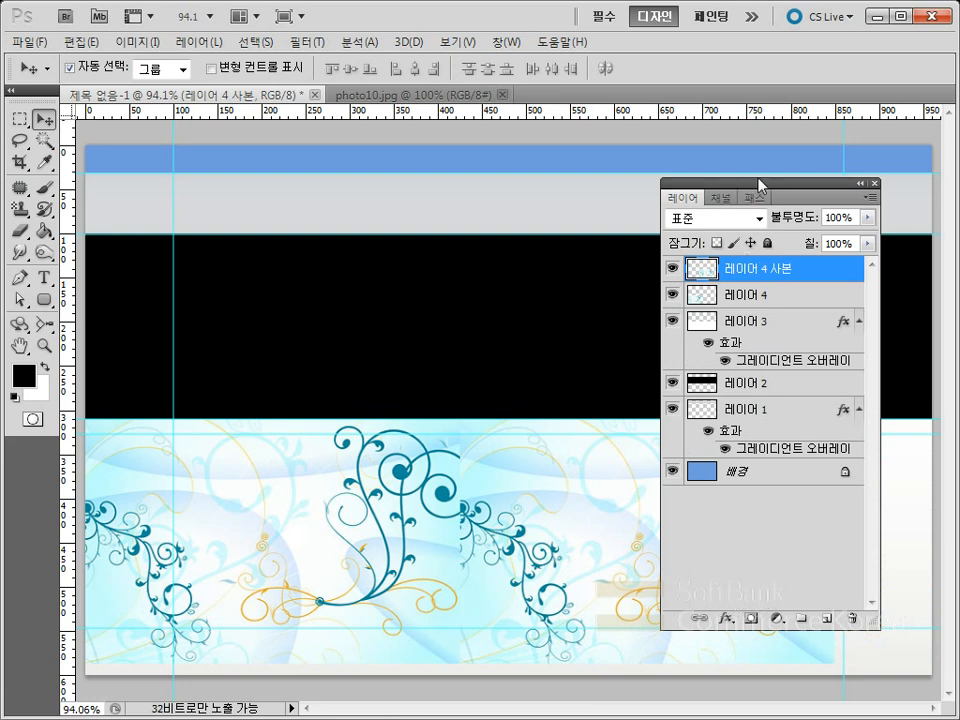
pyautogui.moveTo(760, 190); pyautogui.dragTo(380, 220)
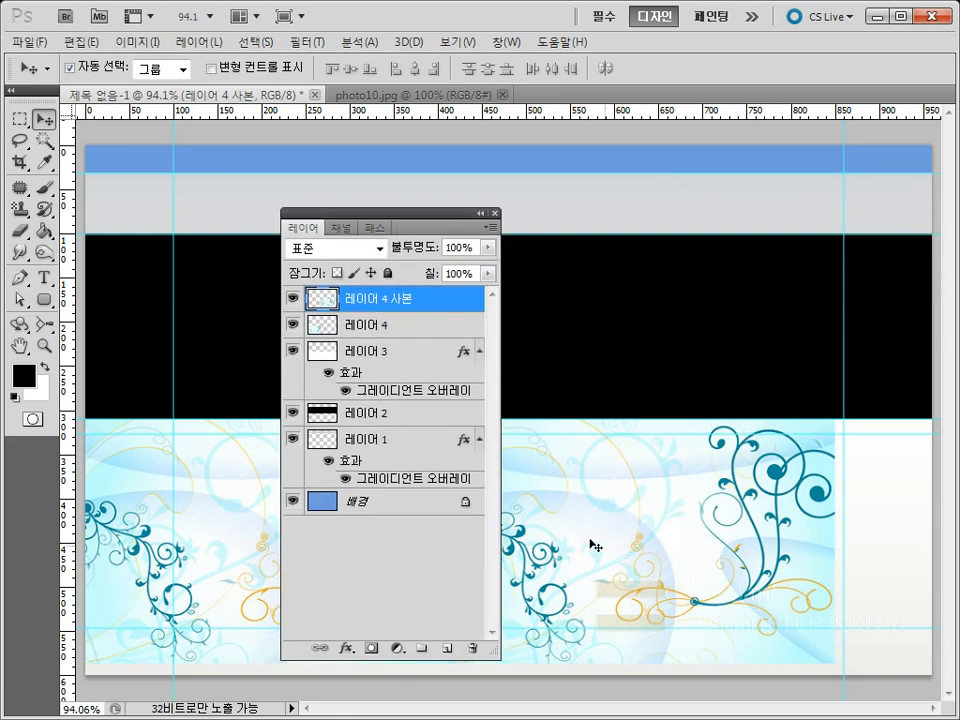
pyautogui.moveTo(567, 543); pyautogui.dragTo(902, 536)
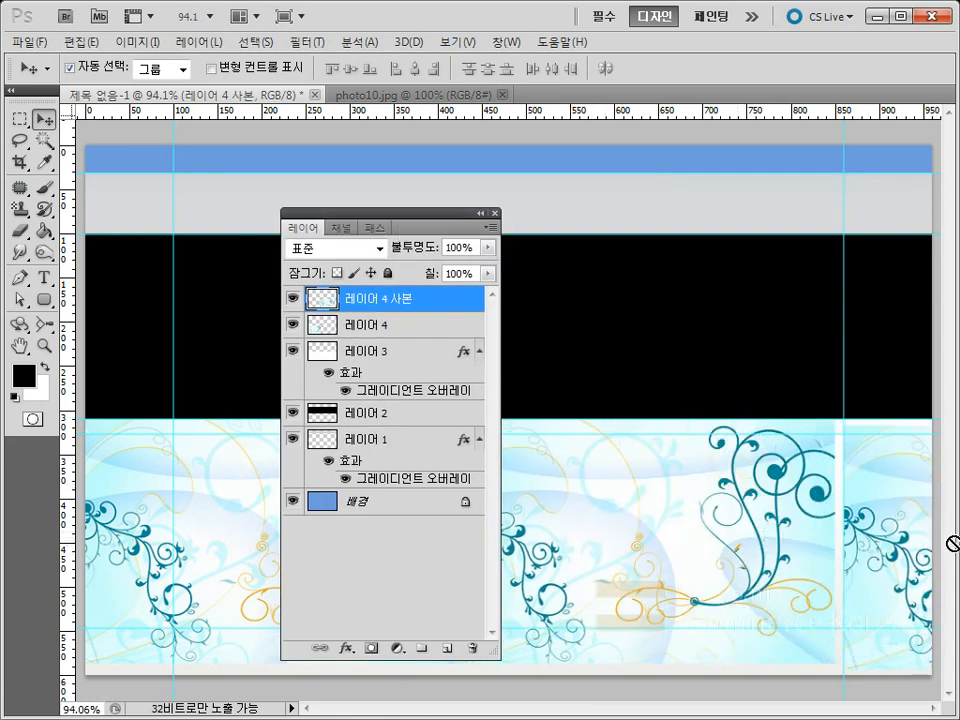
pyautogui.hotkey('ctrl', 'j')
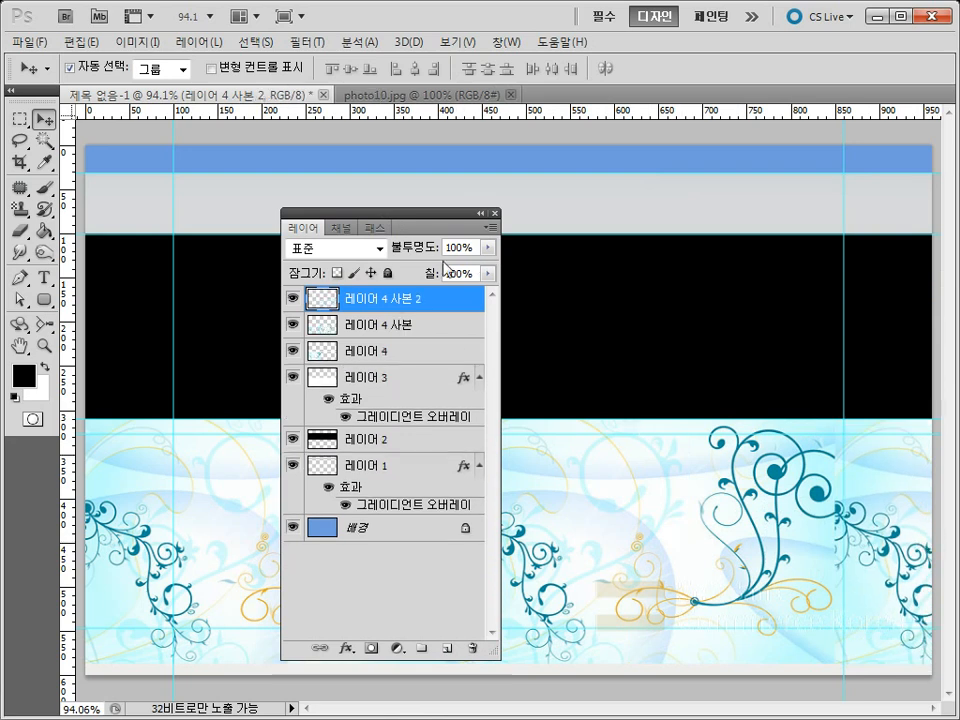
# Merge the three side-by-side photo10 pattern layers into a single layer.
pyautogui.moveTo(413, 216); pyautogui.dragTo(748, 198)
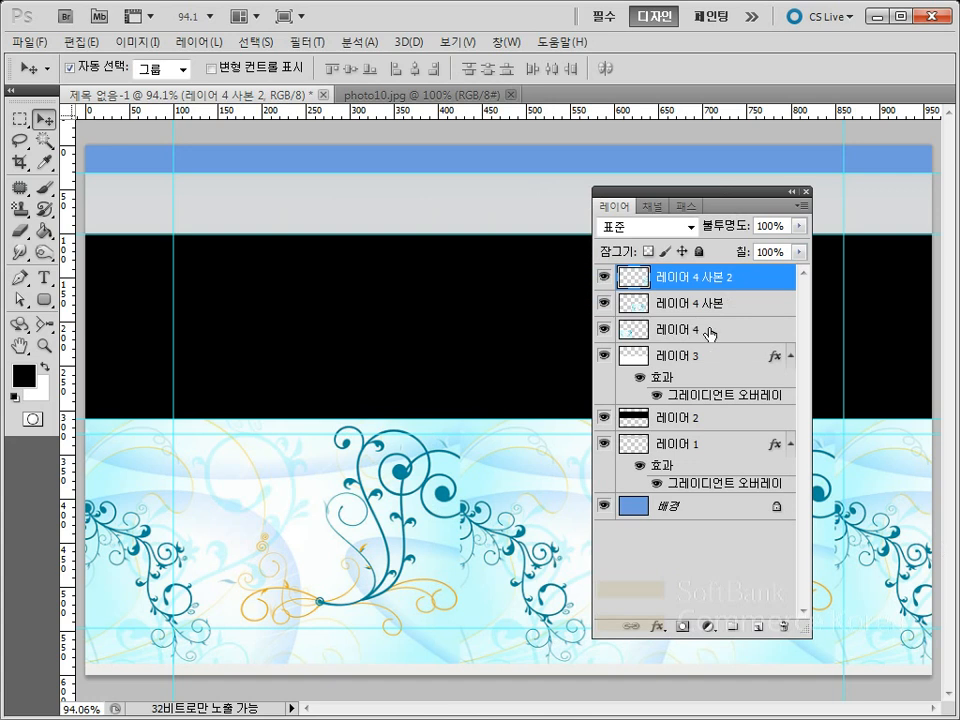
pyautogui.keyDown('shift'); pyautogui.click(708, 329); pyautogui.keyUp('shift')
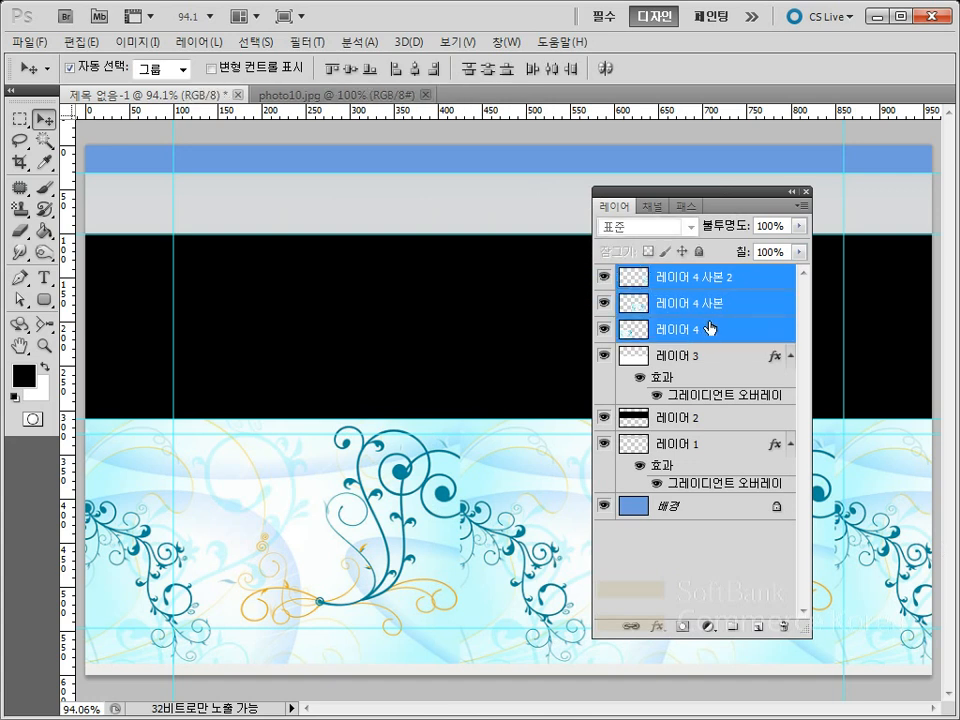
pyautogui.click(802, 205)
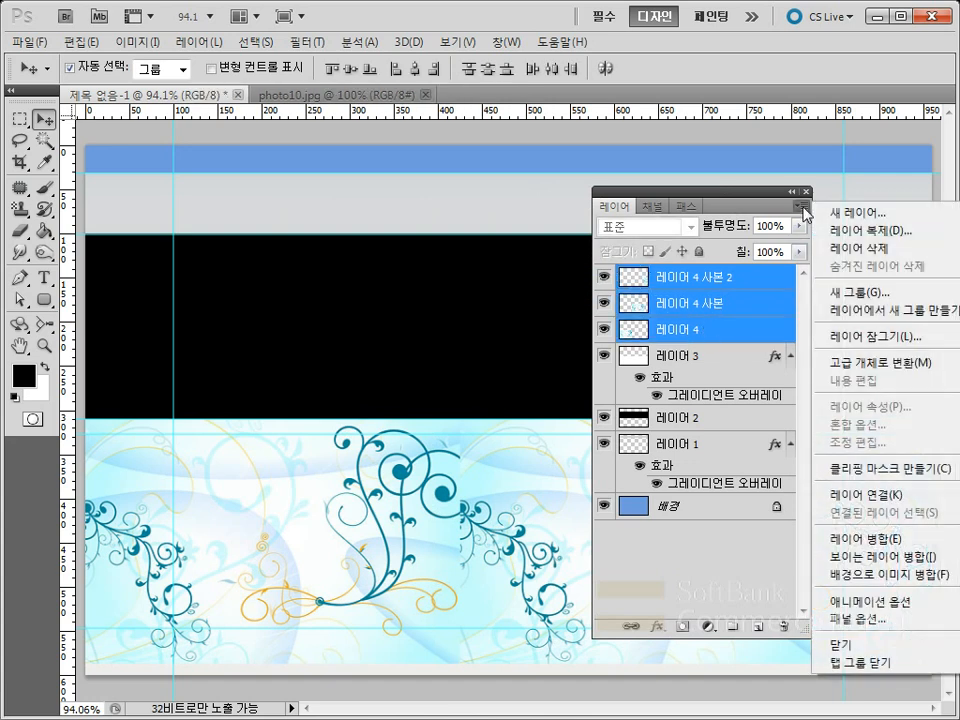
pyautogui.click(866, 545)
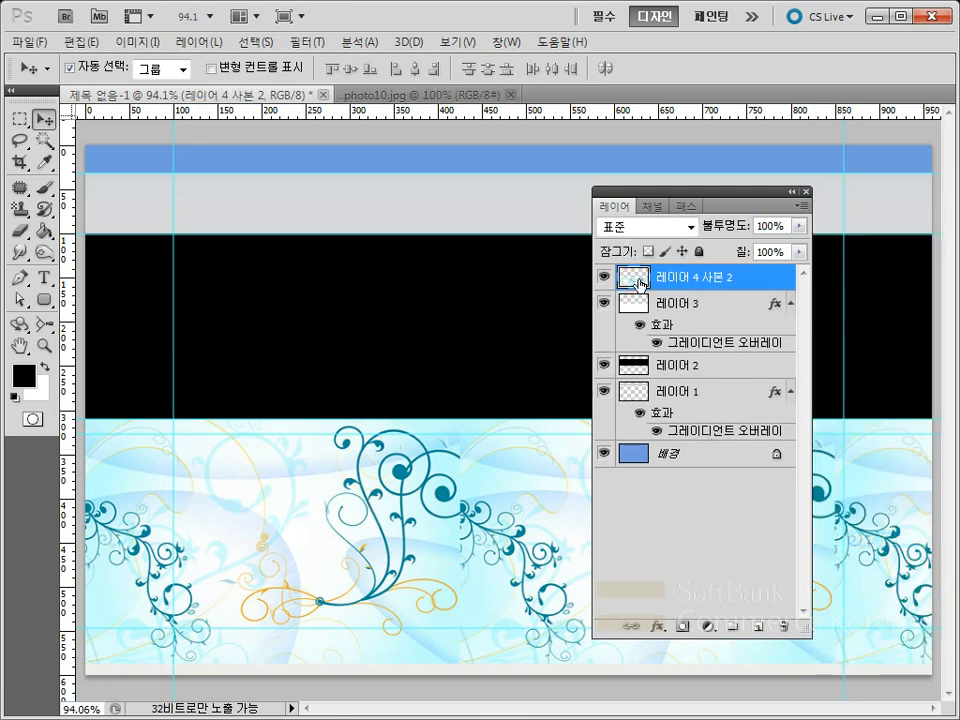
# Set the merged pattern layer's blend mode to Screen after trying Overlay, and clear the layer list off the artwork.
pyautogui.click(691, 228)
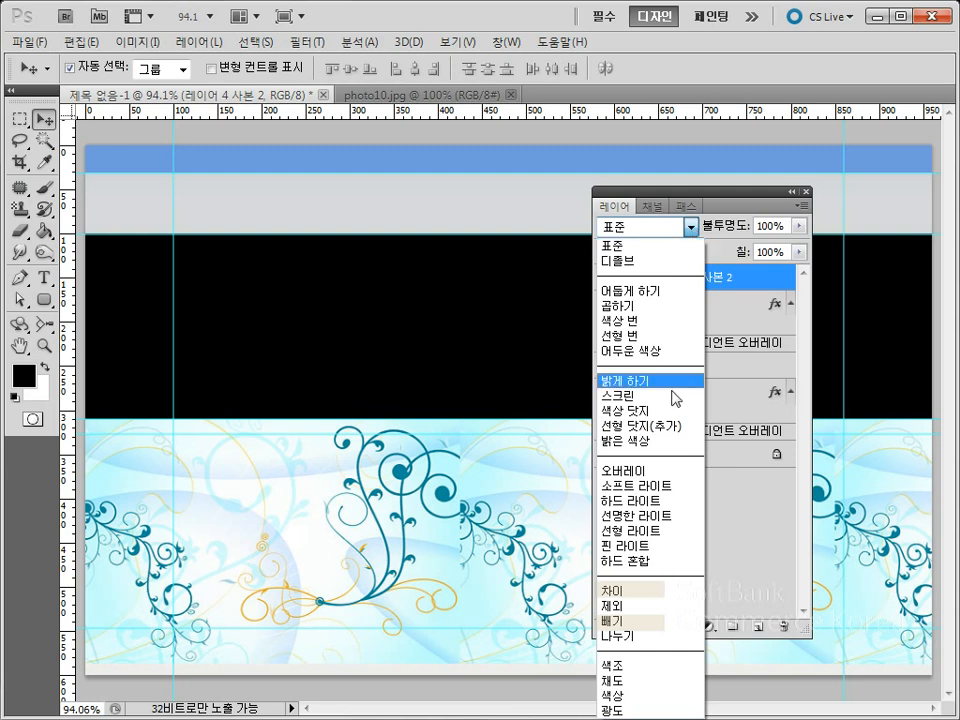
pyautogui.click(660, 471)
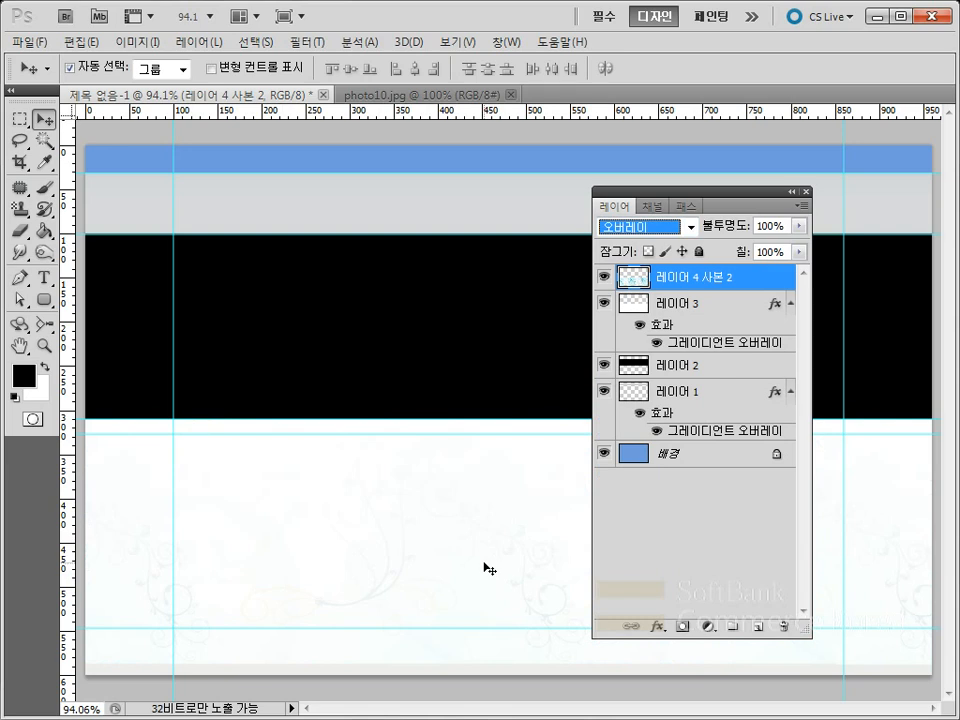
pyautogui.click(690, 227)
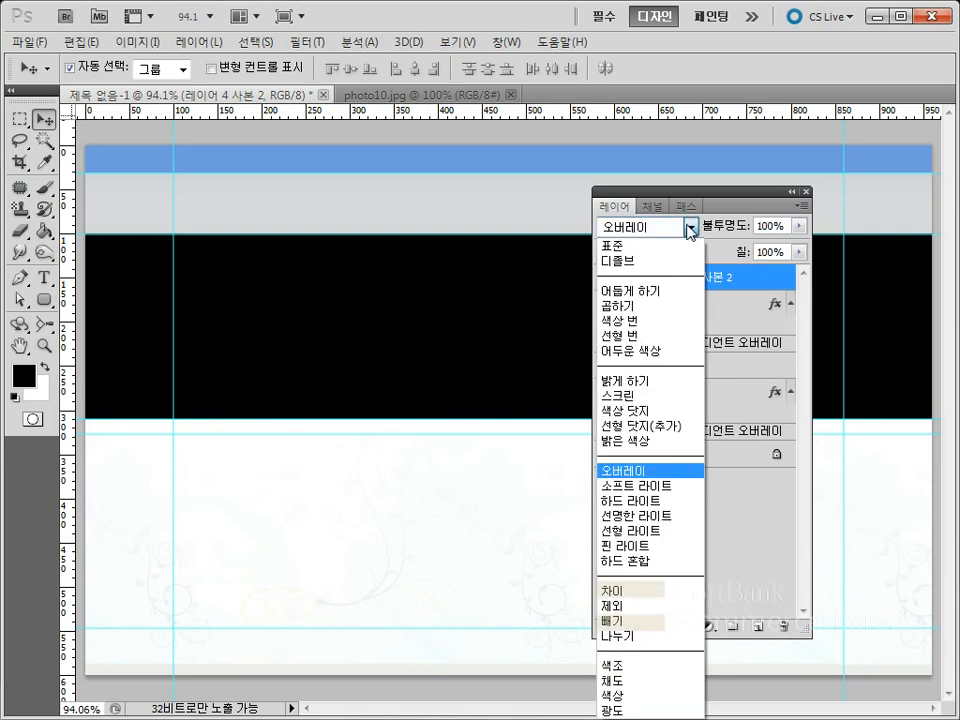
pyautogui.click(643, 396)
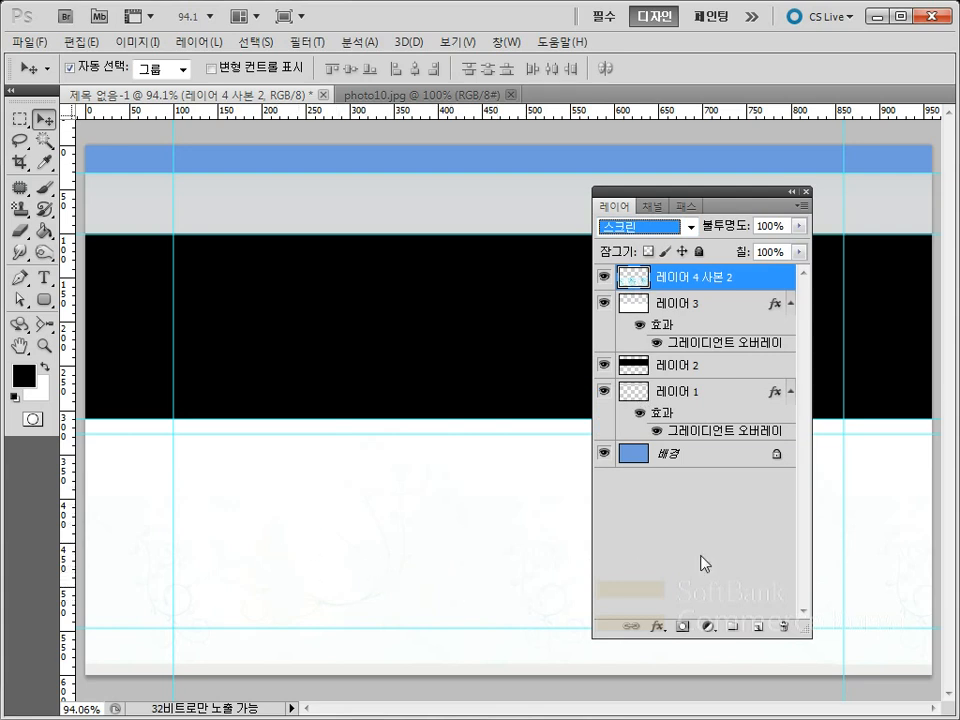
pyautogui.doubleClick(720, 195)
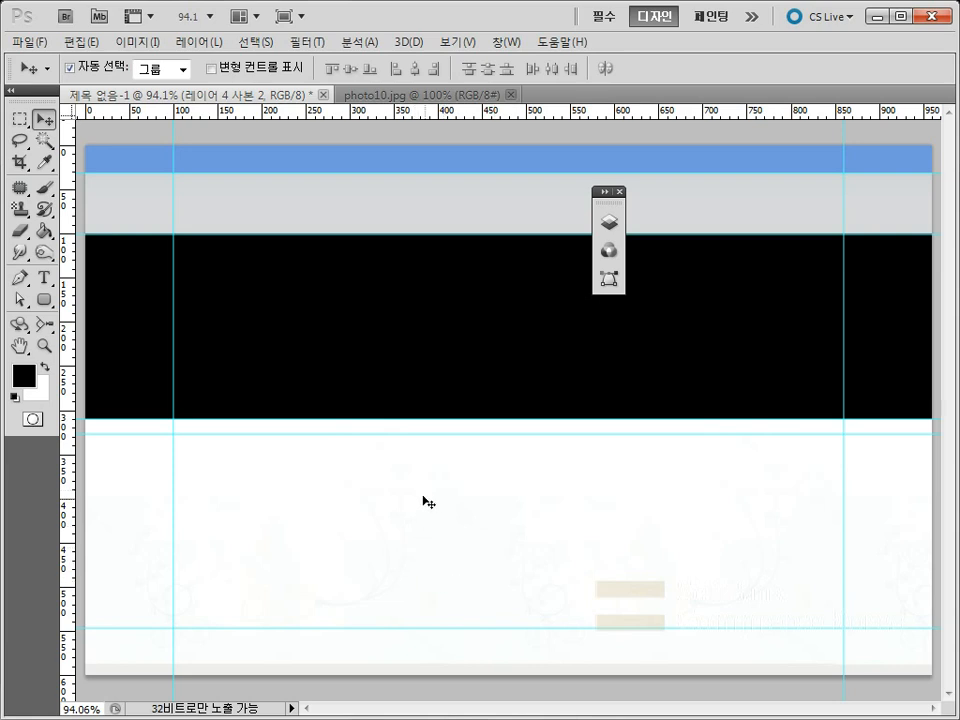
pyautogui.moveTo(607, 197); pyautogui.dragTo(844, 506)
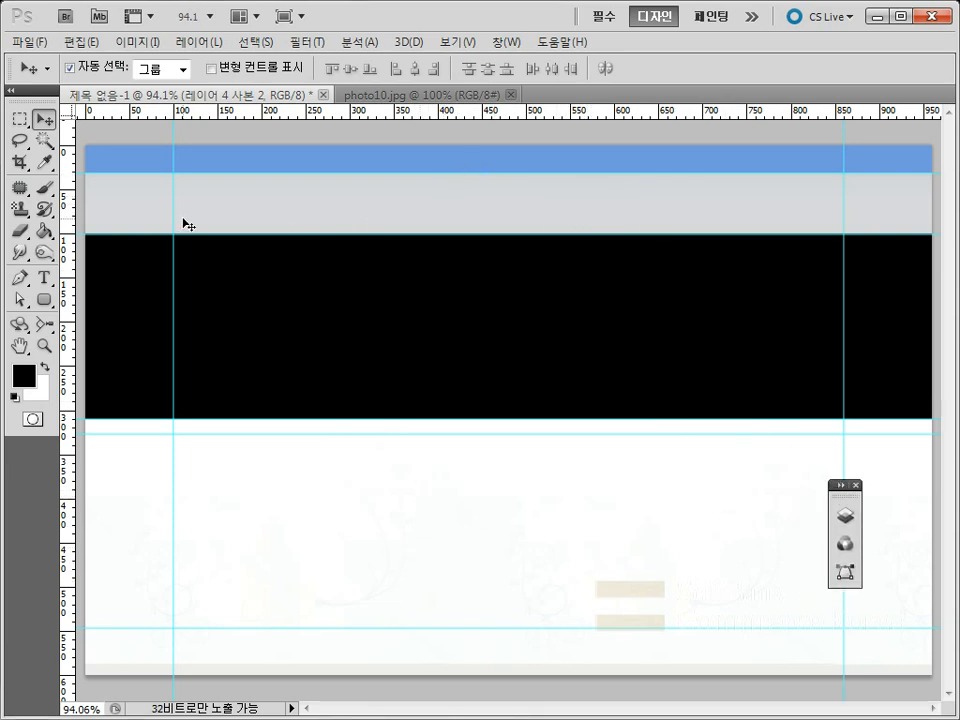
# Add the black 72 px text "Tour" in the gray band just inside the first vertical guide and center it vertically in the band.
pyautogui.click(44, 279)
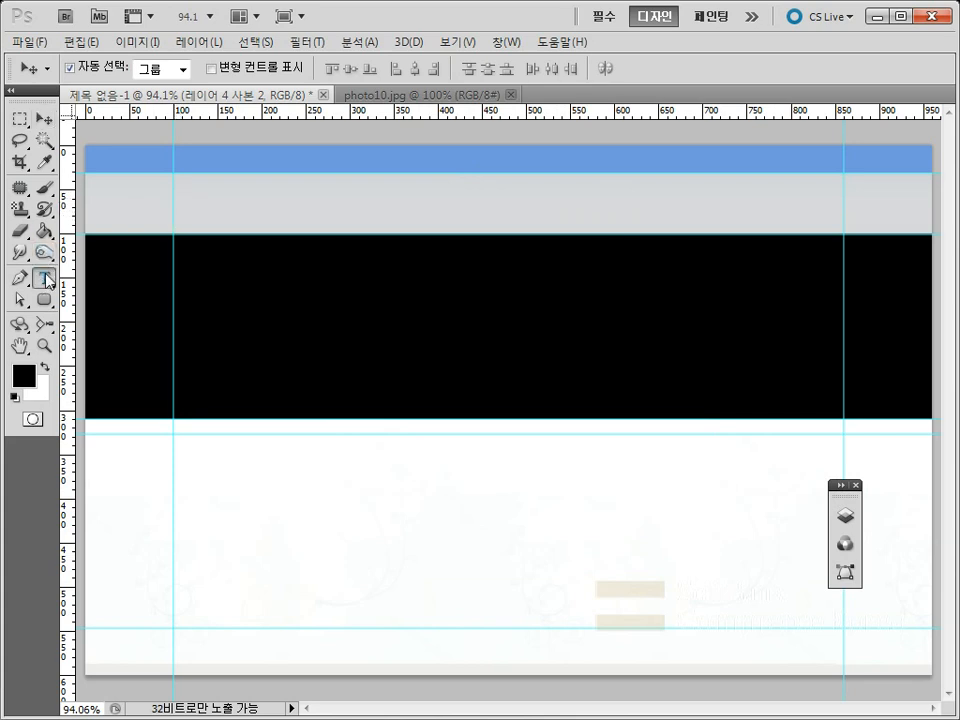
pyautogui.click(181, 205)
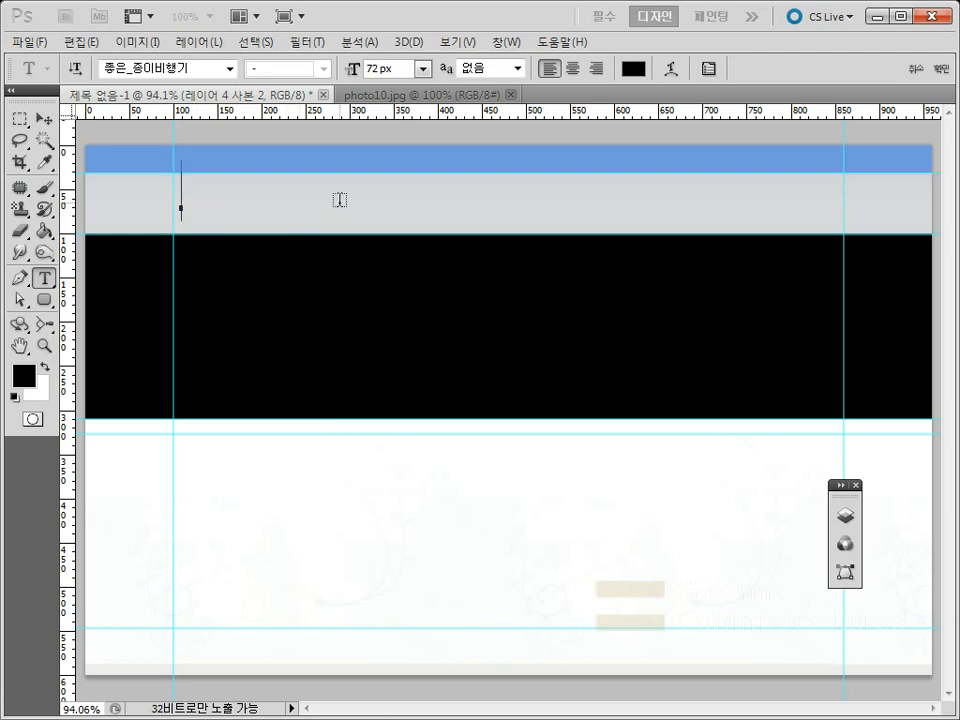
pyautogui.write('Tour')
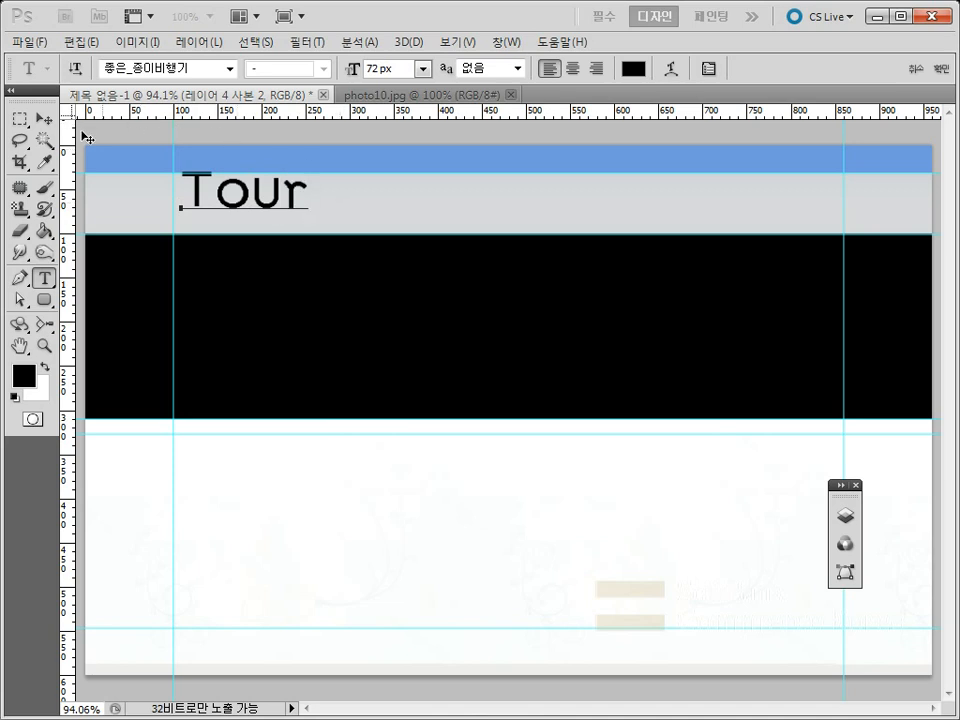
pyautogui.click(44, 118)
pyautogui.moveTo(240, 207); pyautogui.dragTo(238, 218)
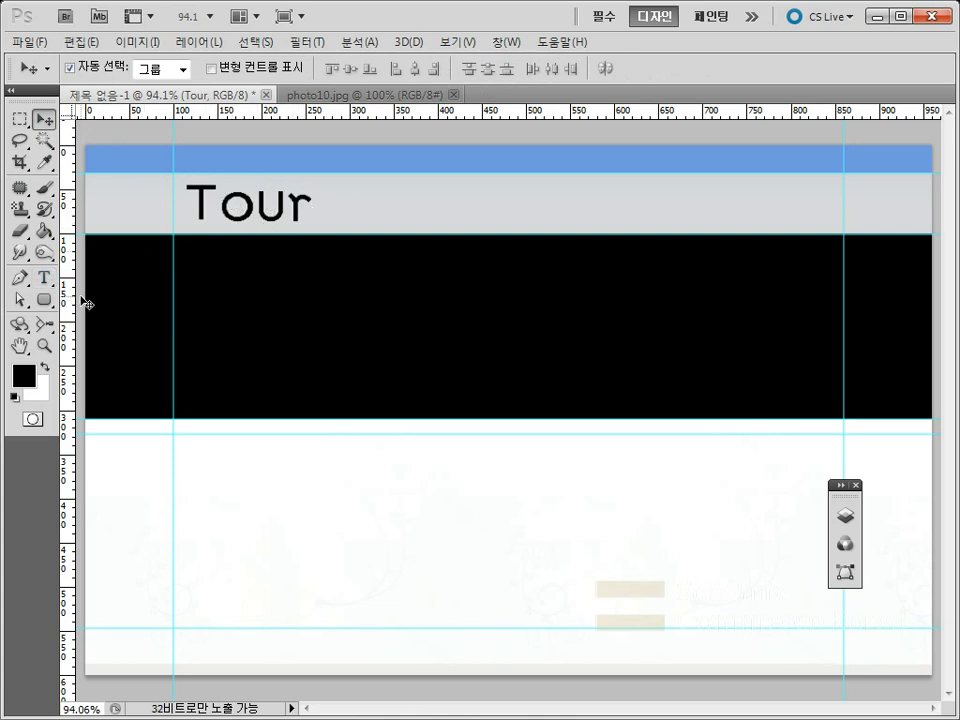
pyautogui.click(44, 277)
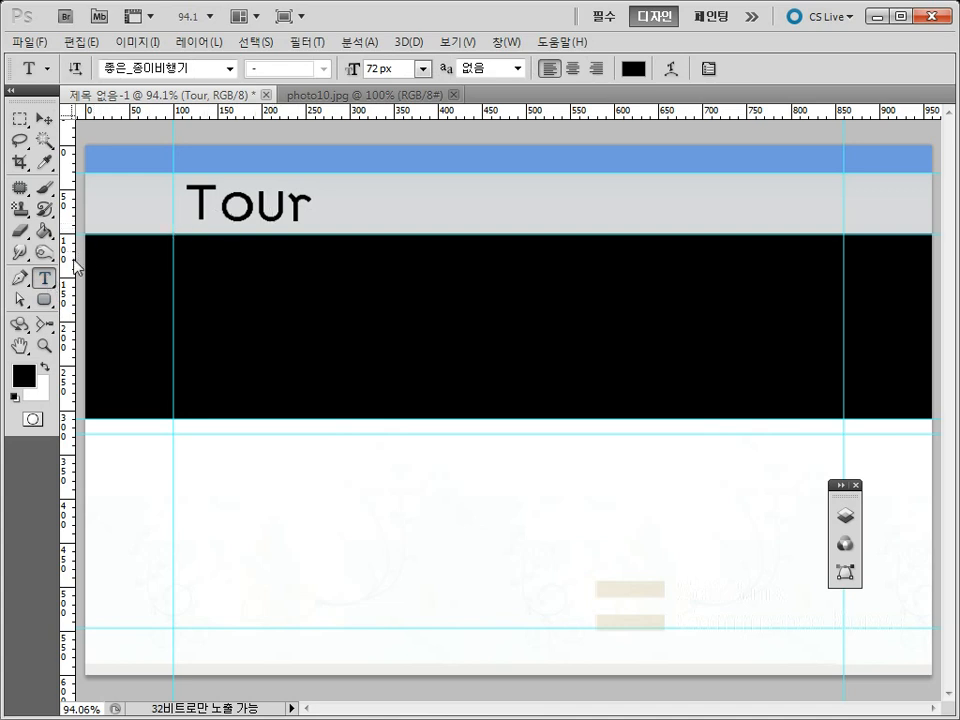
pyautogui.click(44, 118)
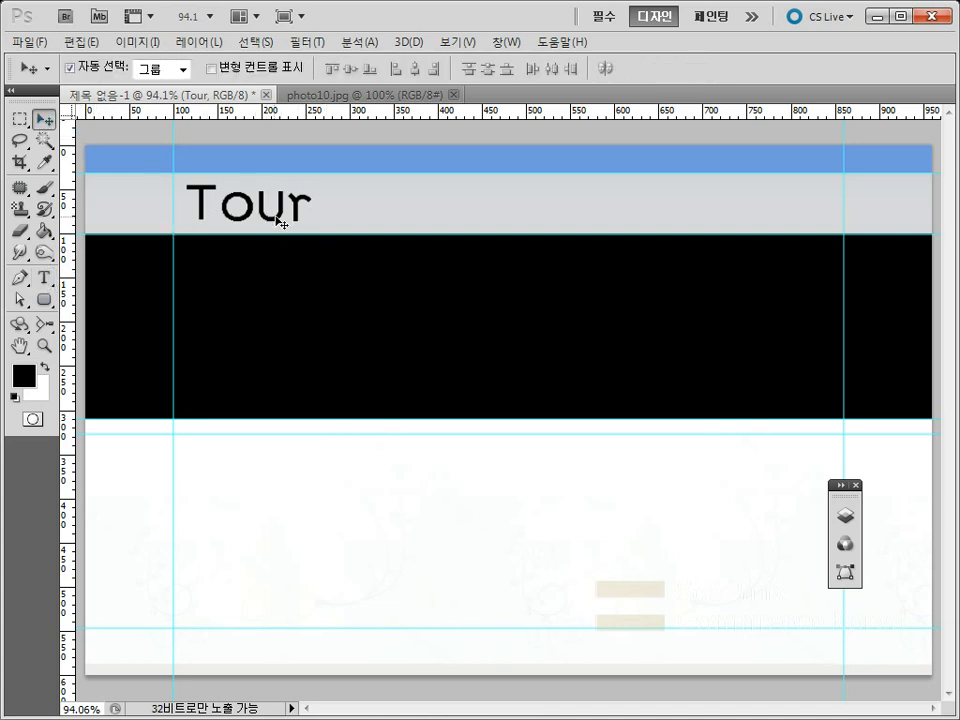
# Display the preset layer styles and place them clear of the Tour text.
pyautogui.click(505, 42)
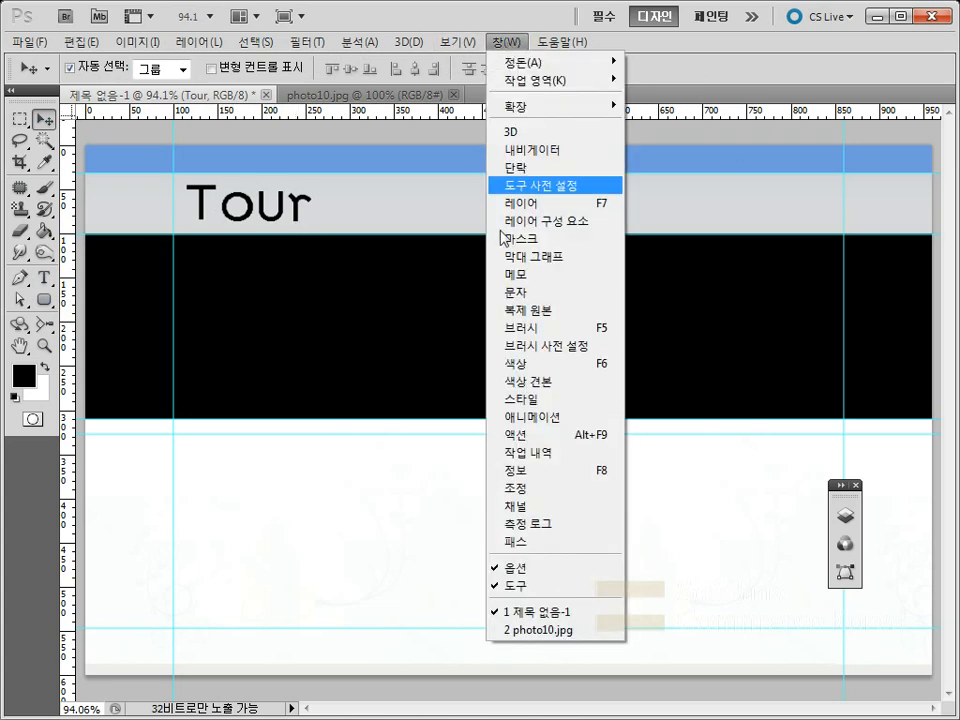
pyautogui.click(545, 401)
pyautogui.moveTo(958, 132); pyautogui.dragTo(791, 142)
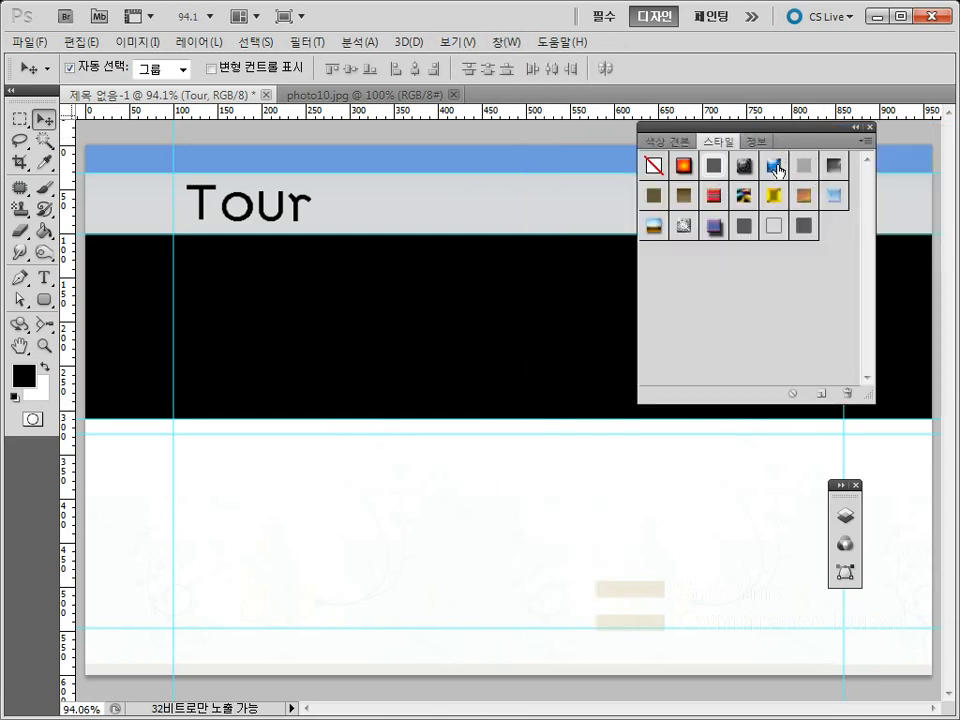
# Try several preset styles on the Tour text, including the blue glass, light-blue bevel, chrome, drop-shadow and gold ones.
pyautogui.click(777, 170)
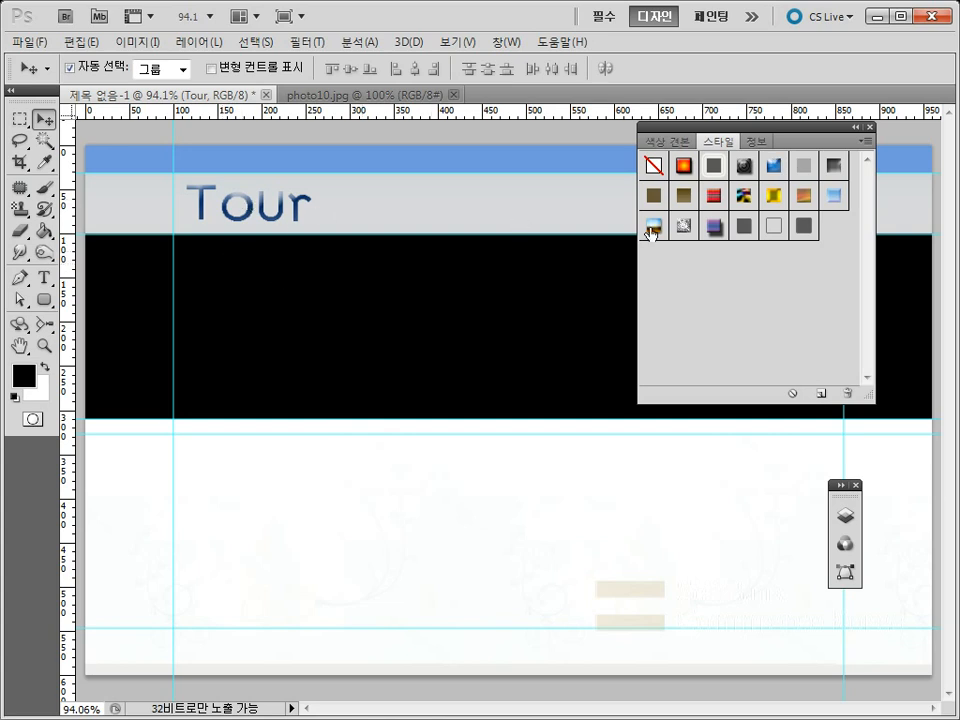
pyautogui.click(834, 195)
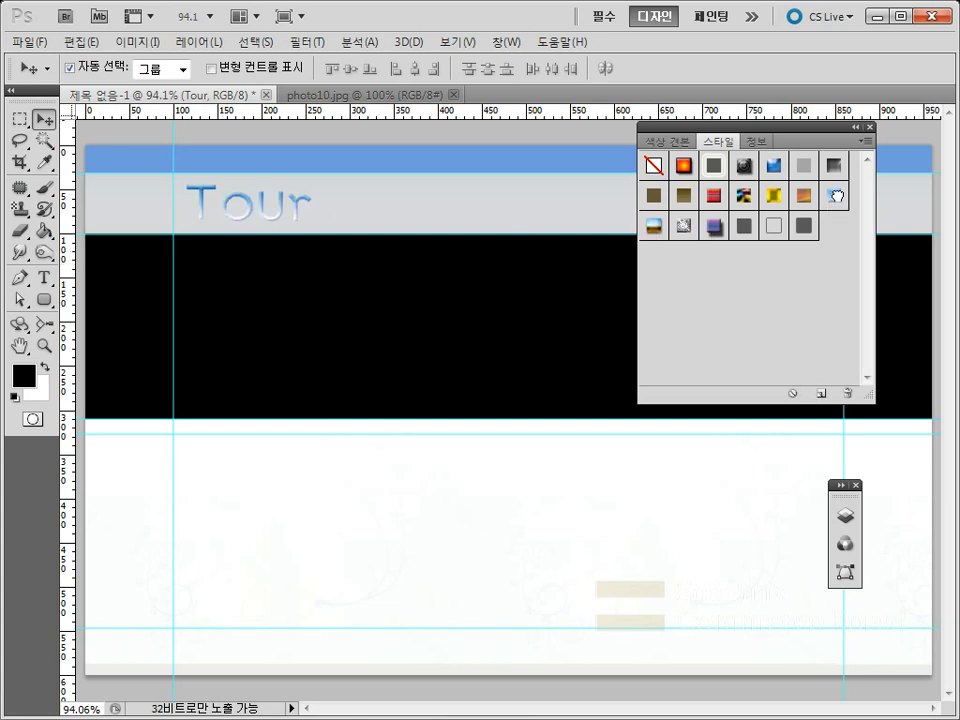
pyautogui.click(686, 225)
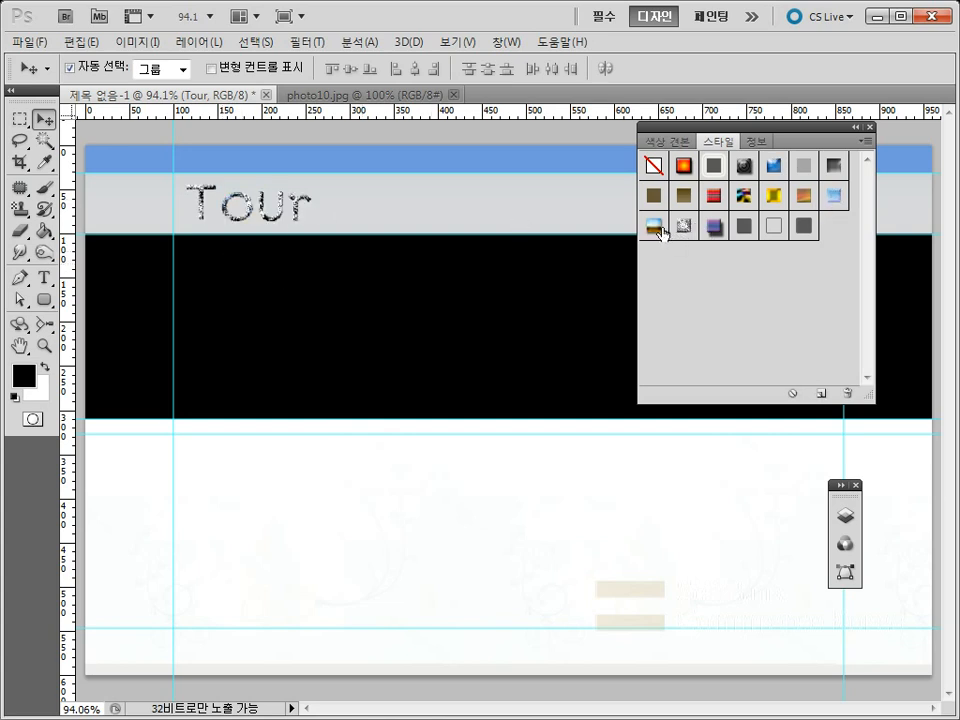
pyautogui.click(658, 228)
pyautogui.click(686, 208)
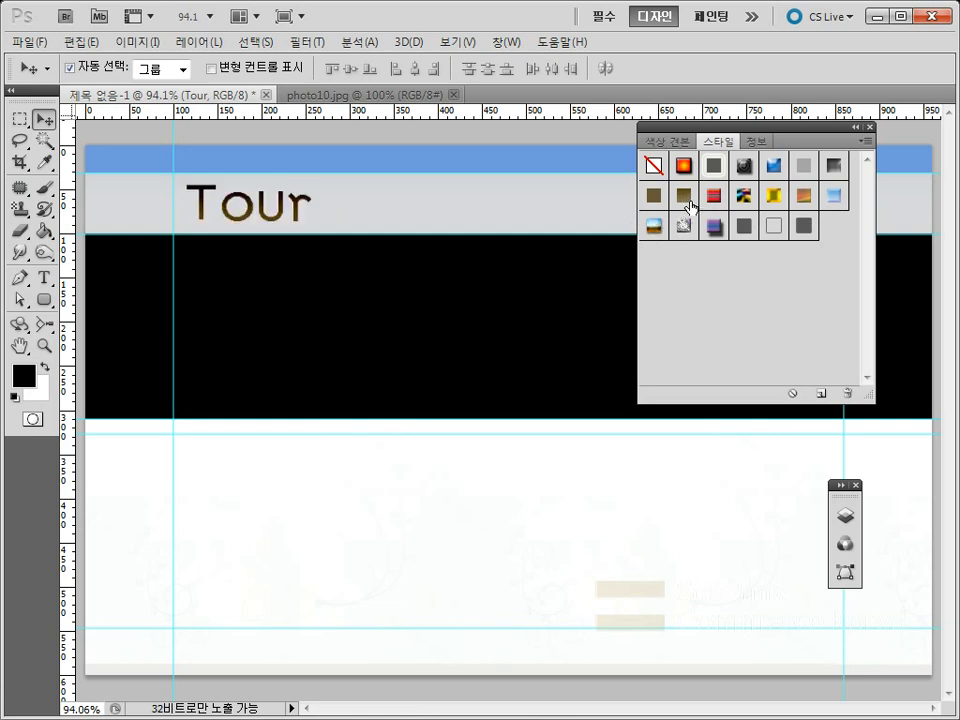
pyautogui.click(653, 202)
pyautogui.click(716, 224)
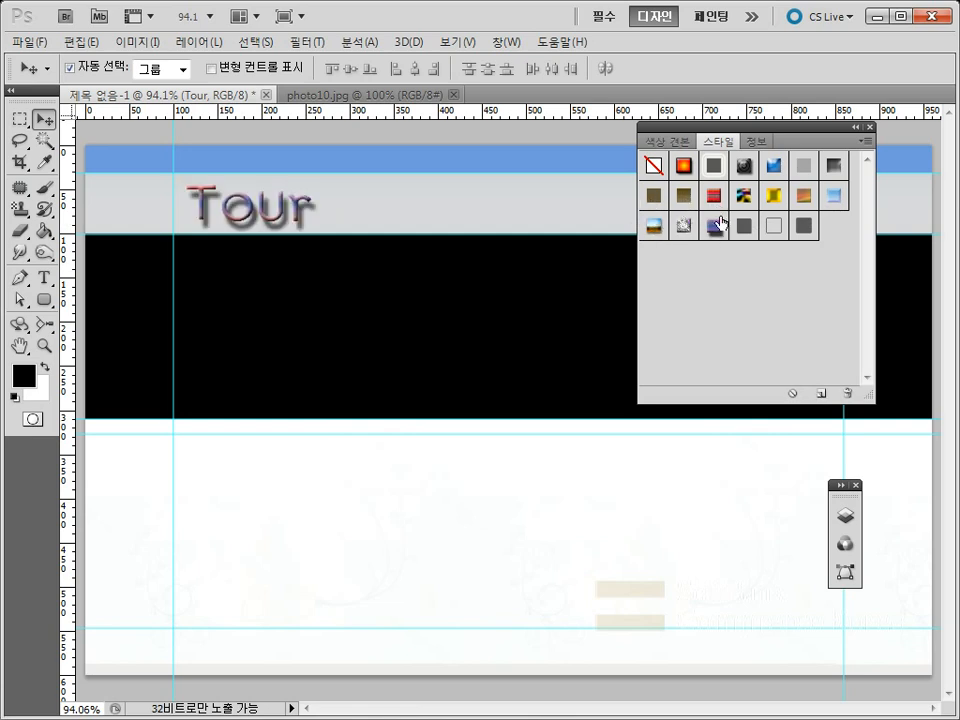
pyautogui.click(768, 196)
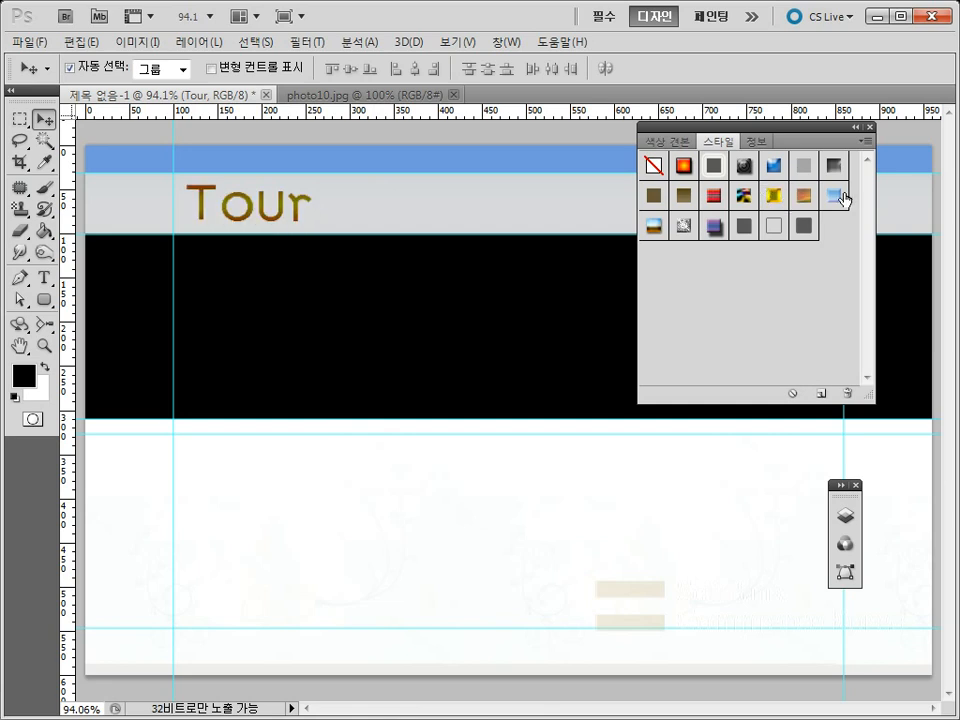
# Append the Glass Buttons (유리 단추) style set to the current preset styles.
pyautogui.click(864, 143)
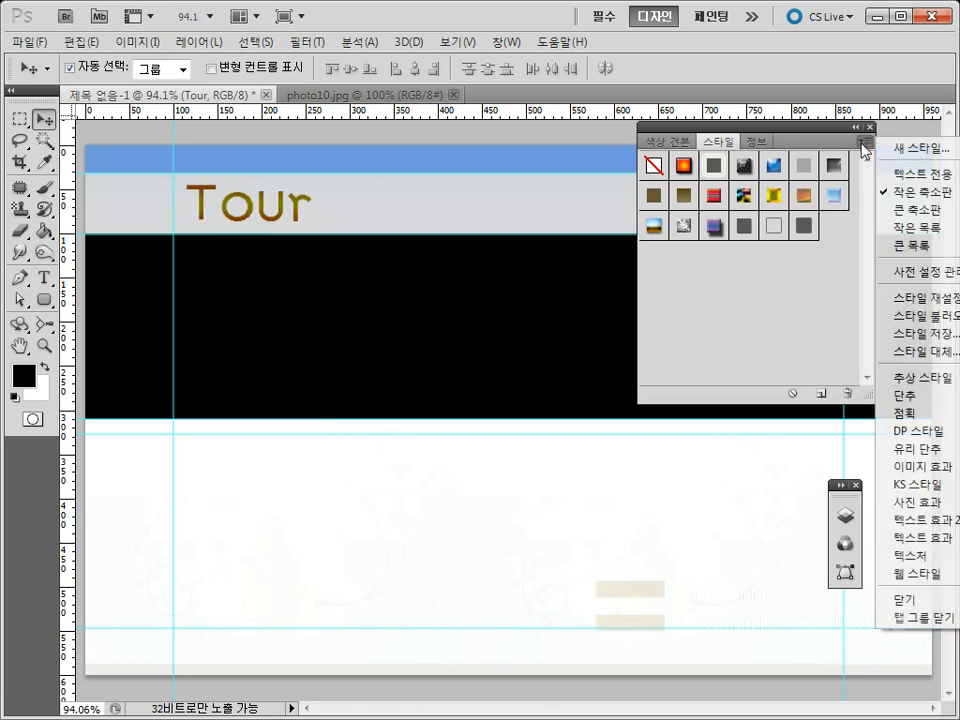
pyautogui.click(812, 126)
pyautogui.moveTo(697, 133); pyautogui.dragTo(570, 133)
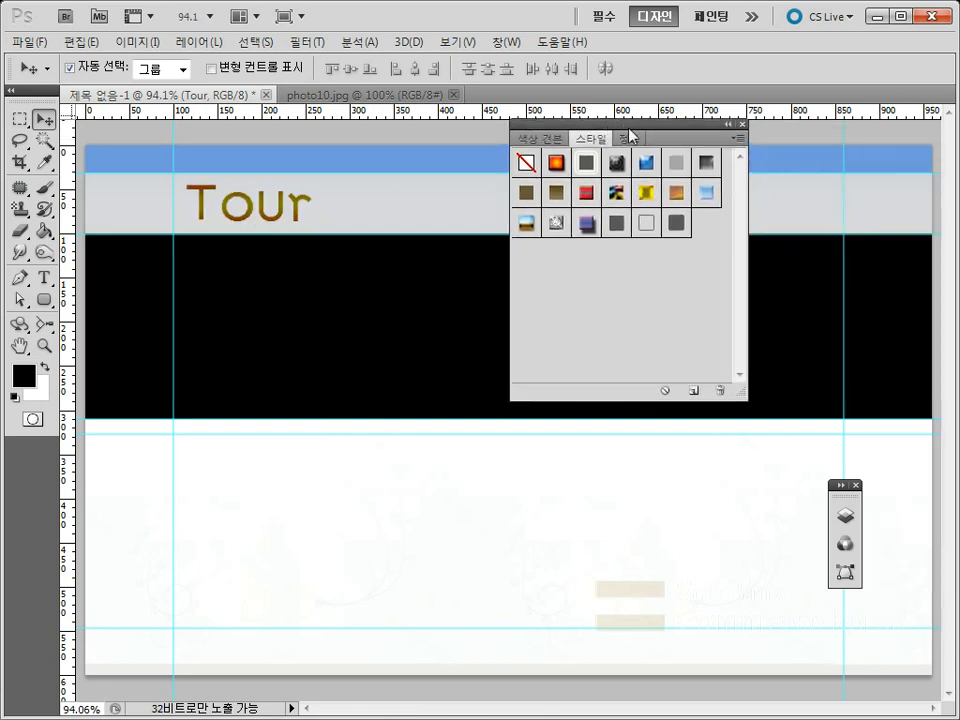
pyautogui.click(743, 143)
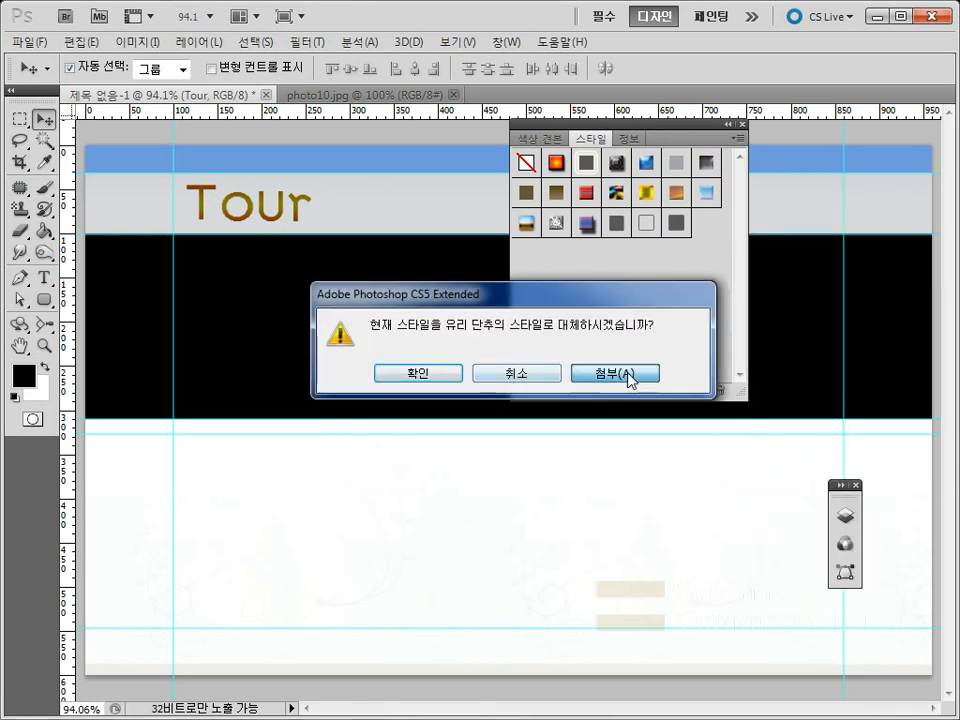
pyautogui.click(632, 374)
# Try the green, purple, violet and orange Glass Buttons styles on the Tour text.
pyautogui.click(615, 253)
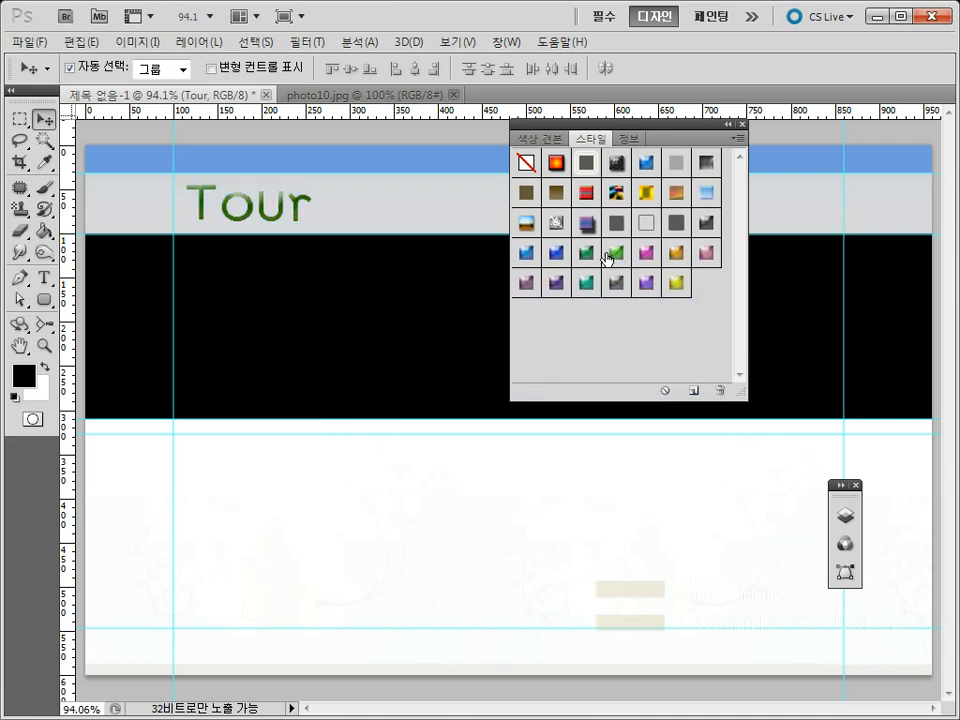
pyautogui.click(592, 253)
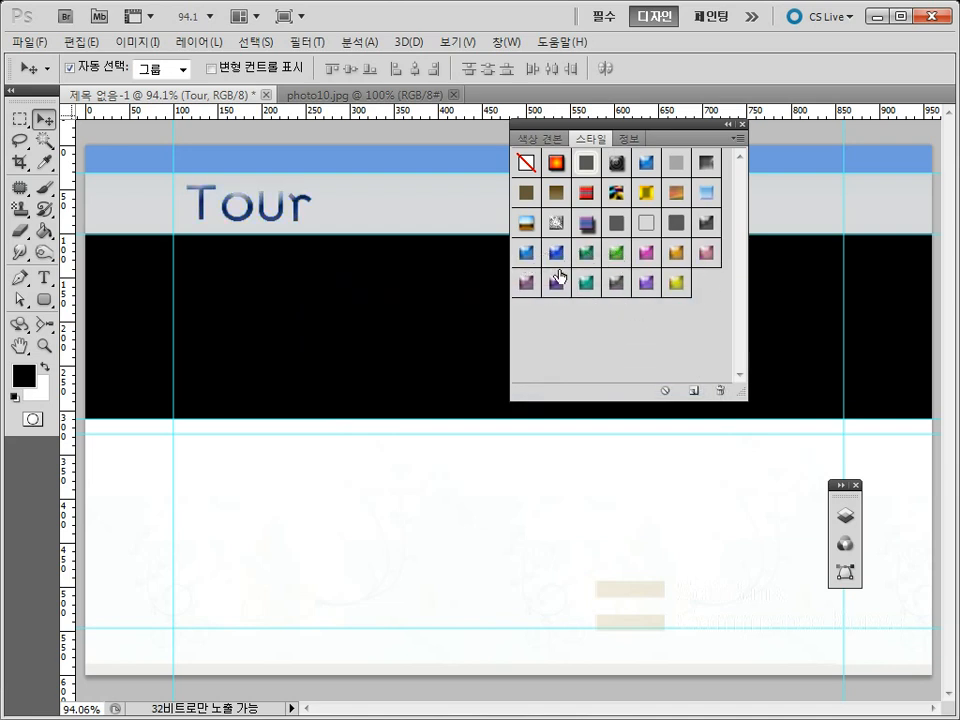
pyautogui.click(528, 284)
pyautogui.click(617, 253)
pyautogui.click(646, 283)
pyautogui.click(684, 253)
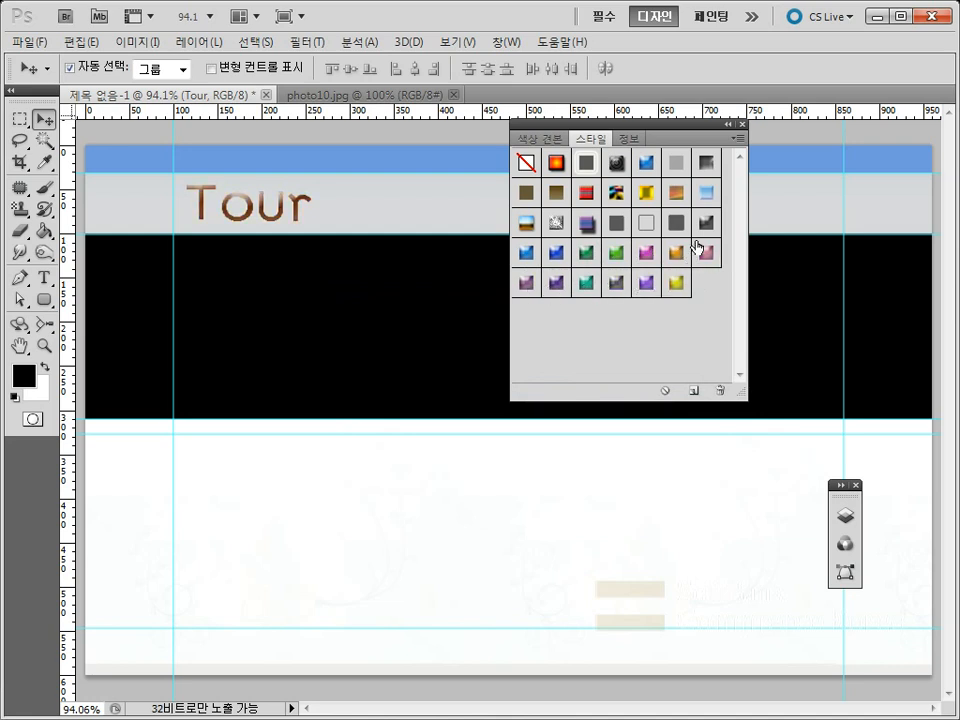
# Apply the hollow thin black outline style to the Tour text after comparing it with the light-blue bevel style.
pyautogui.click(645, 222)
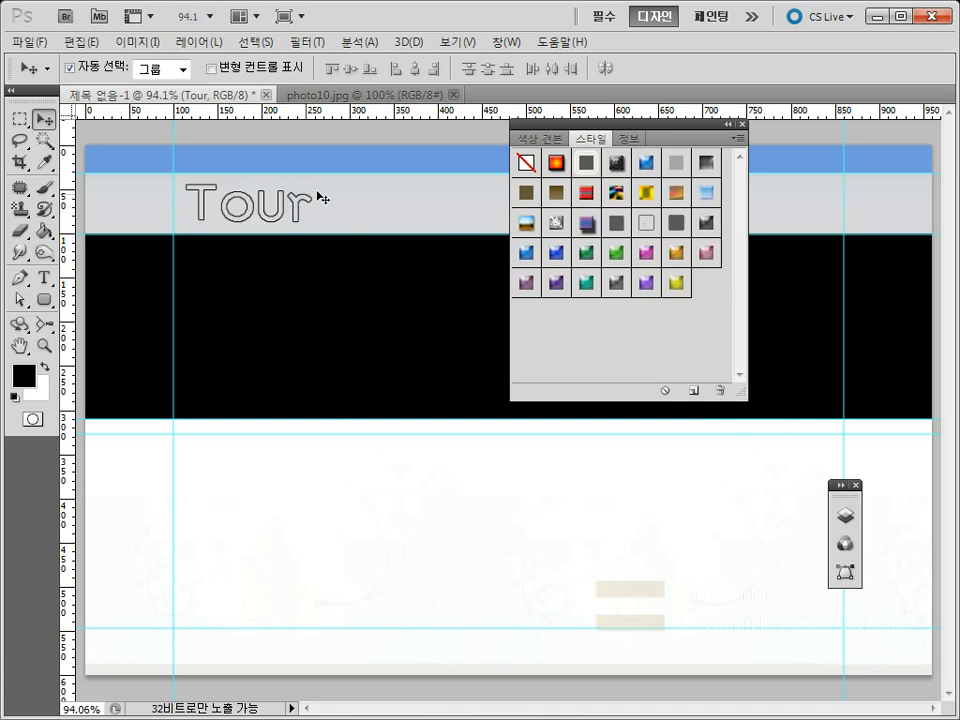
pyautogui.click(707, 195)
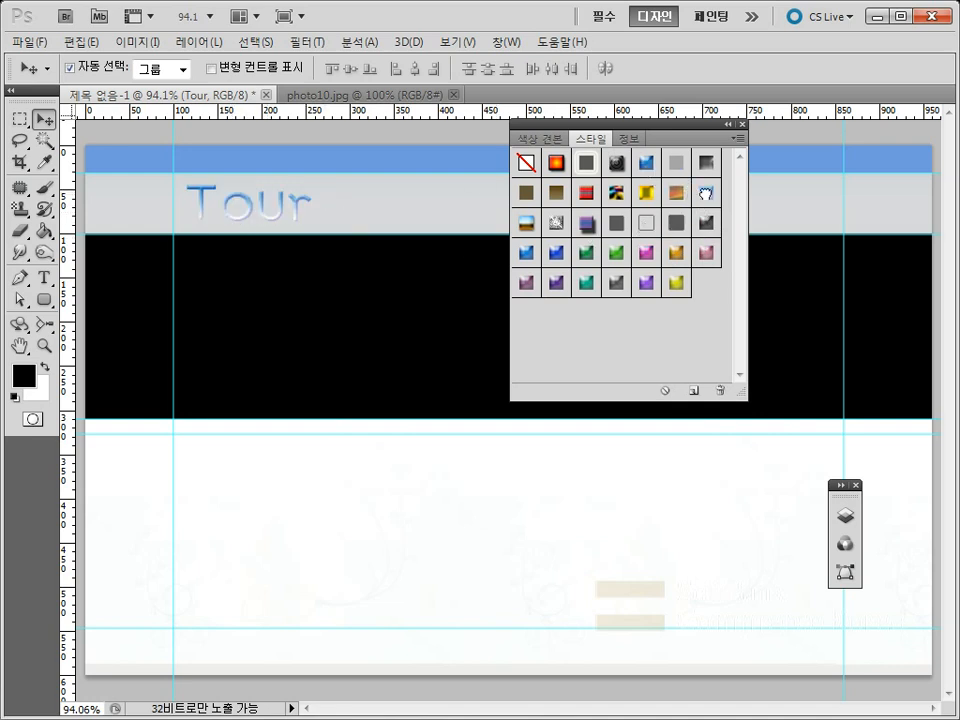
pyautogui.click(652, 232)
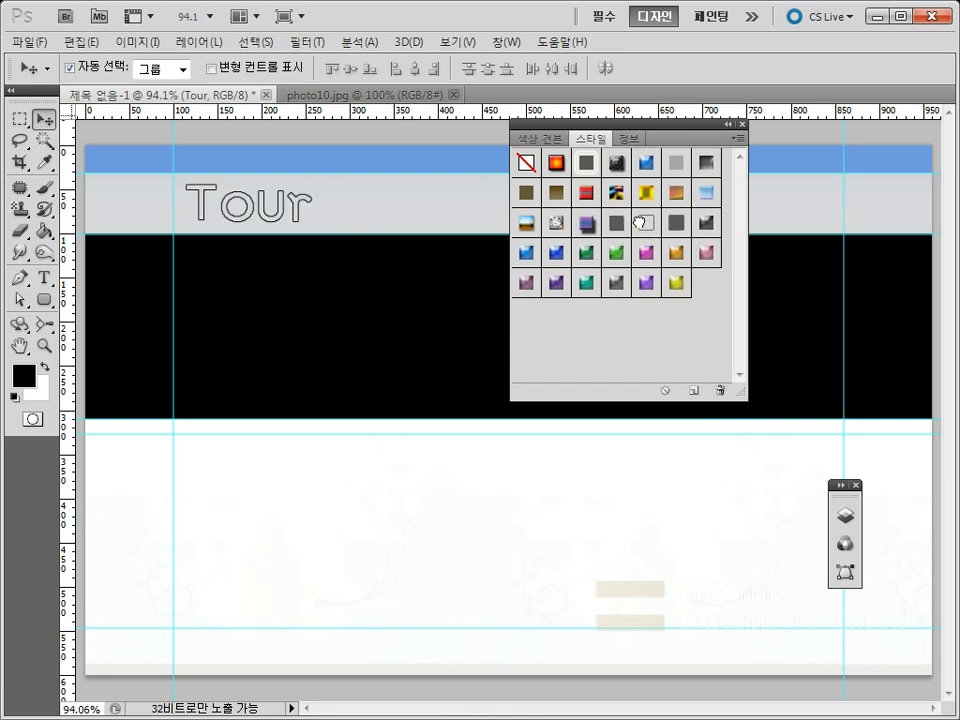
pyautogui.click(739, 138)
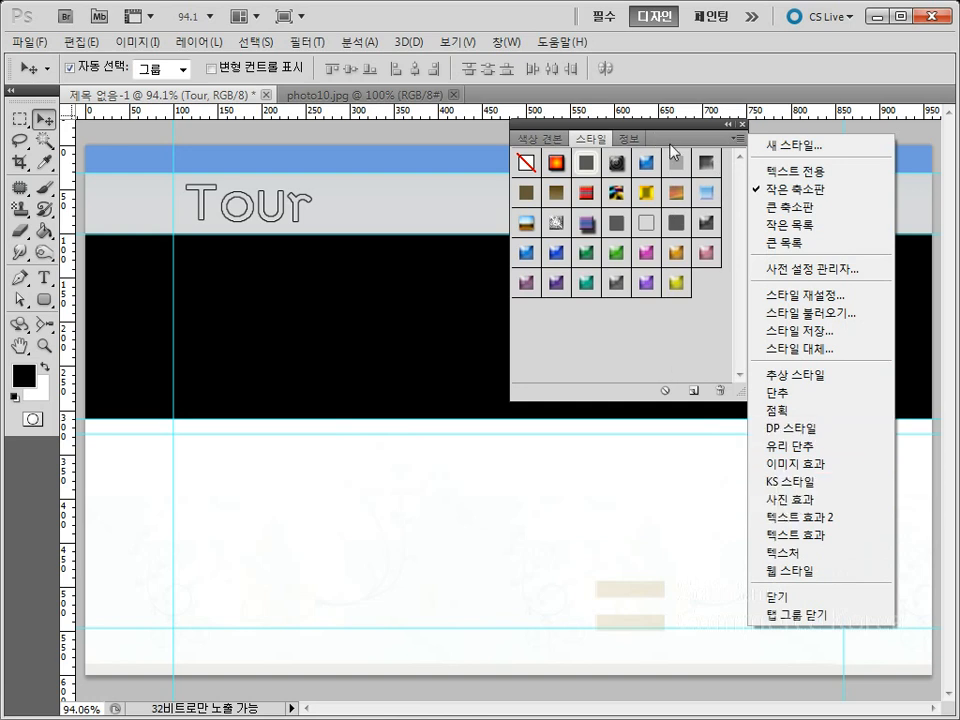
pyautogui.moveTo(693, 133); pyautogui.dragTo(734, 332)
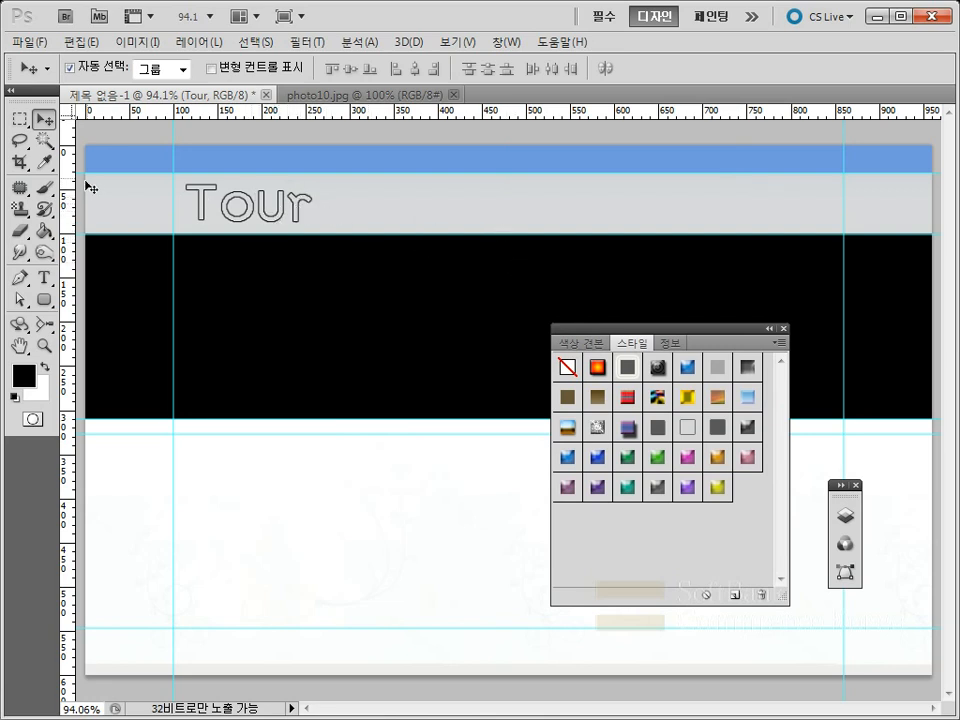
# Start a new text line in the gray band with the font size set to 36 px.
pyautogui.click(47, 280)
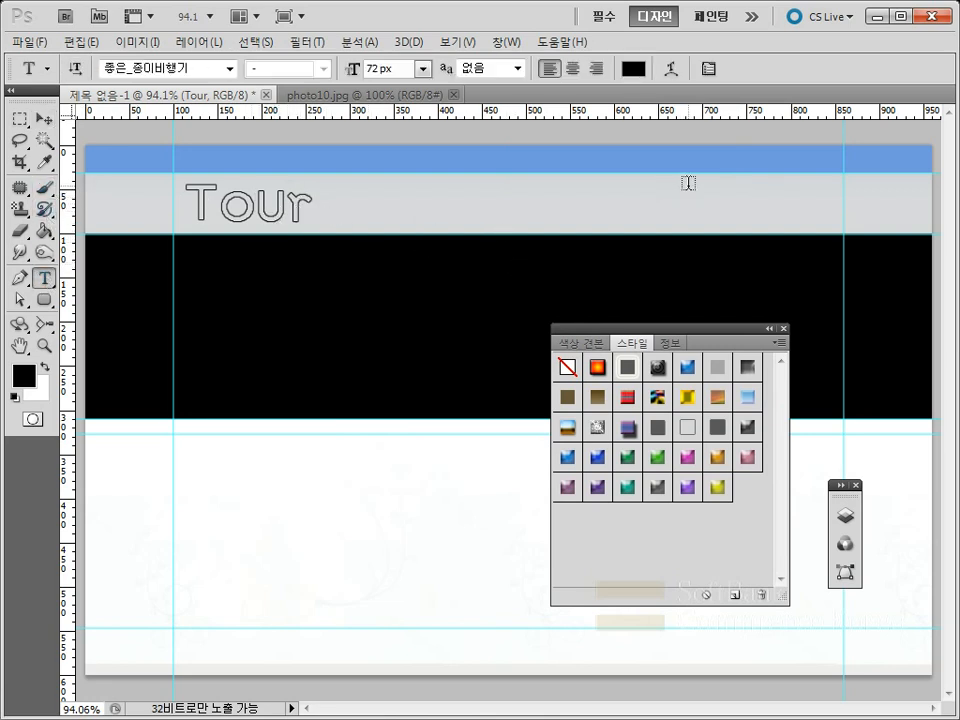
pyautogui.click(494, 209)
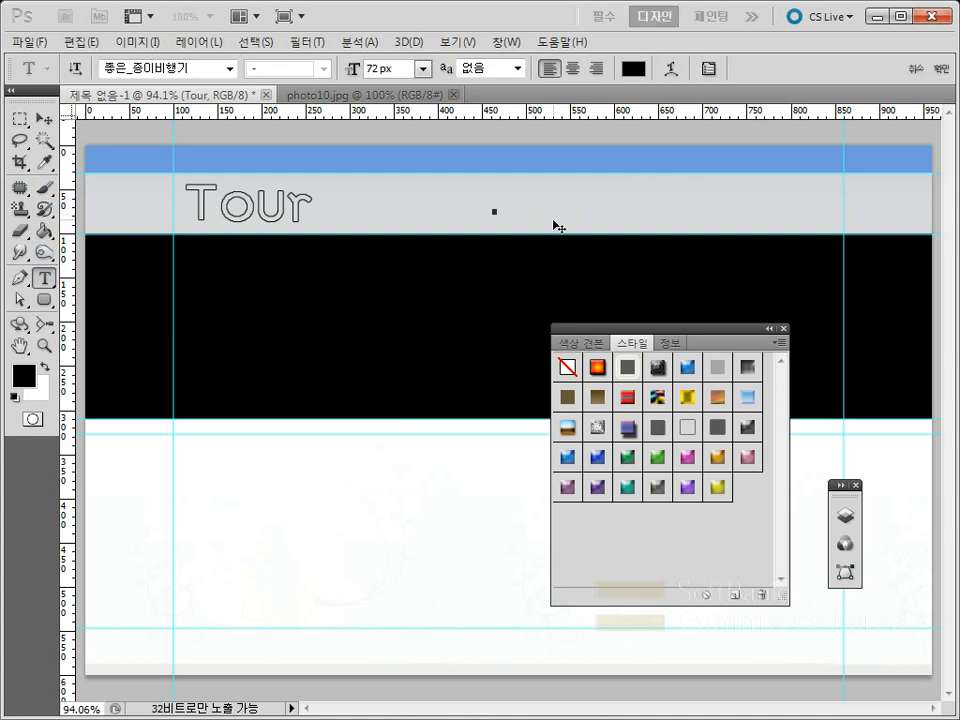
pyautogui.click(423, 68)
pyautogui.click(421, 325)
# Set the text color for the new line to medium gray #9f9e9e.
pyautogui.click(22, 376)
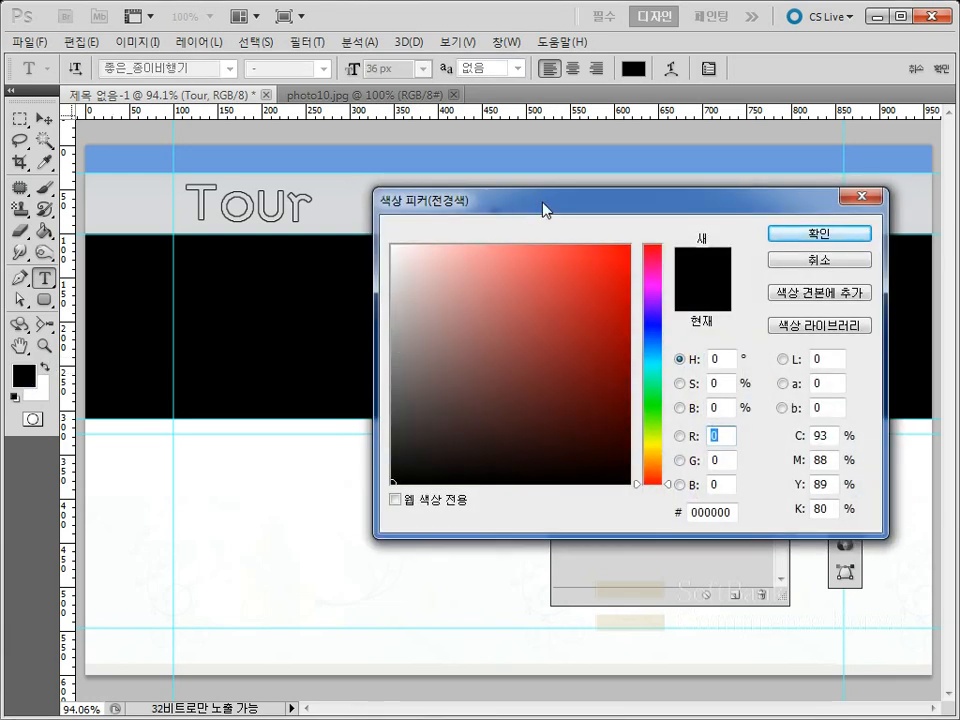
pyautogui.moveTo(546, 205); pyautogui.dragTo(508, 280)
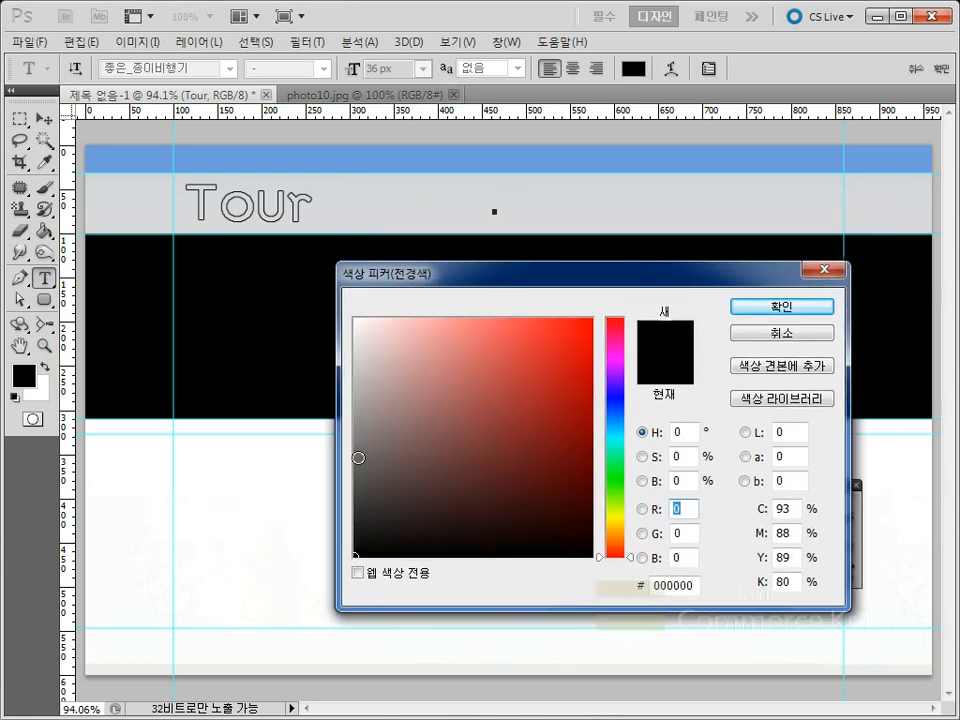
pyautogui.click(358, 465)
pyautogui.click(358, 456)
pyautogui.click(358, 437)
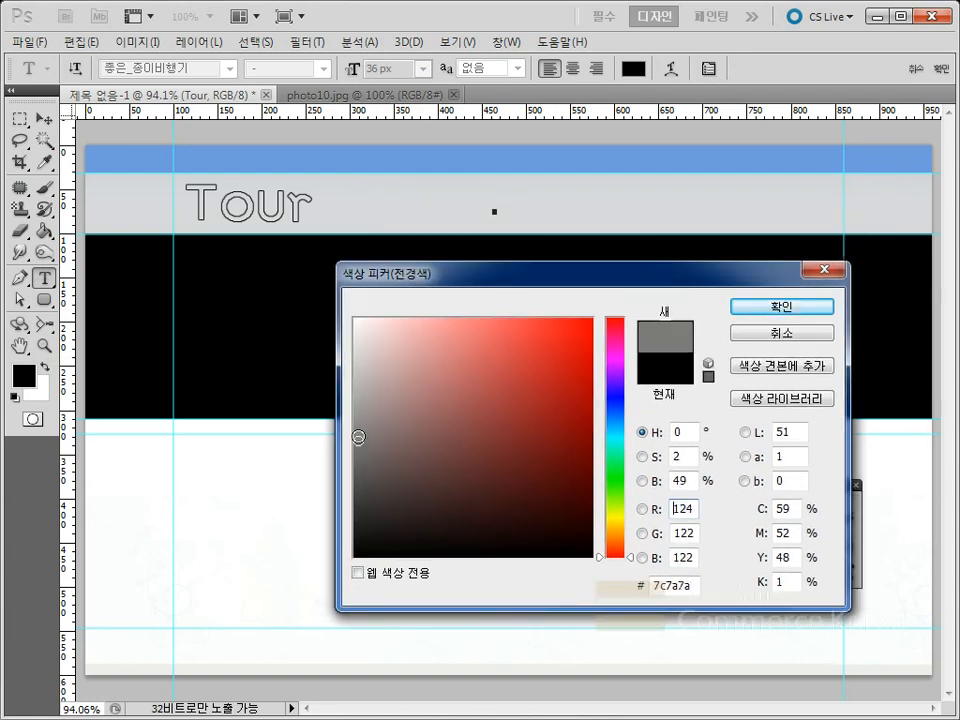
pyautogui.click(356, 428)
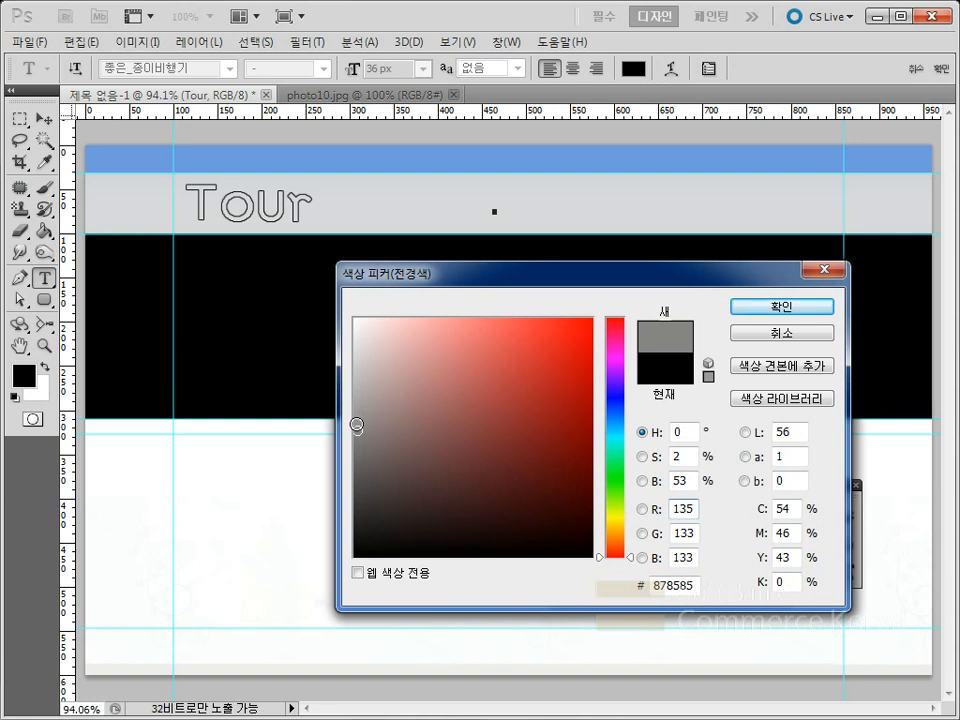
pyautogui.click(354, 424)
pyautogui.click(355, 418)
pyautogui.click(355, 411)
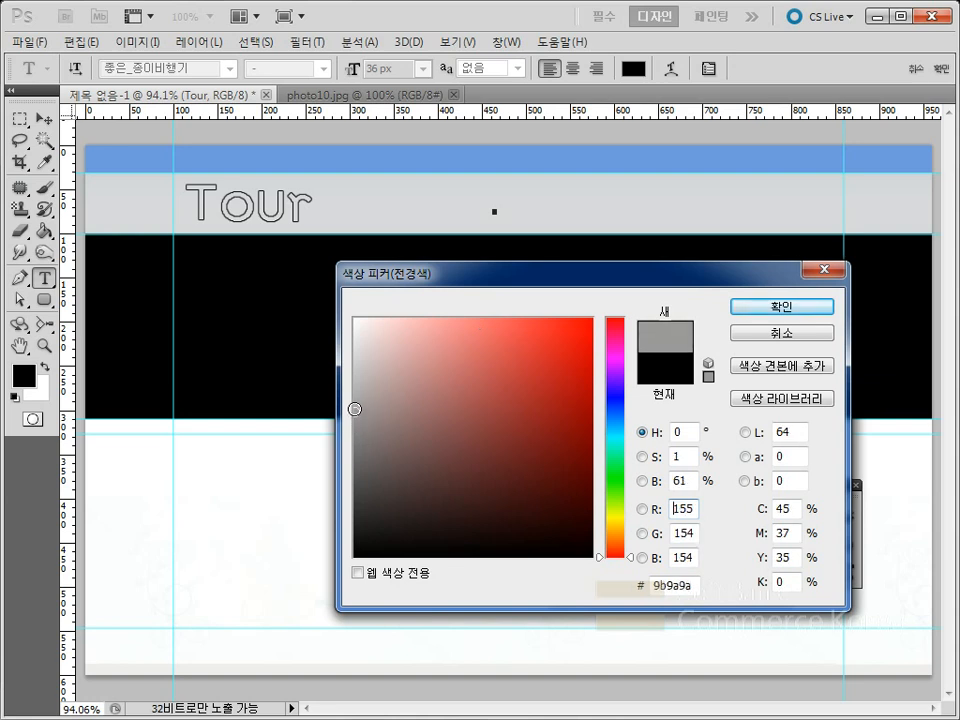
pyautogui.click(355, 408)
pyautogui.click(766, 310)
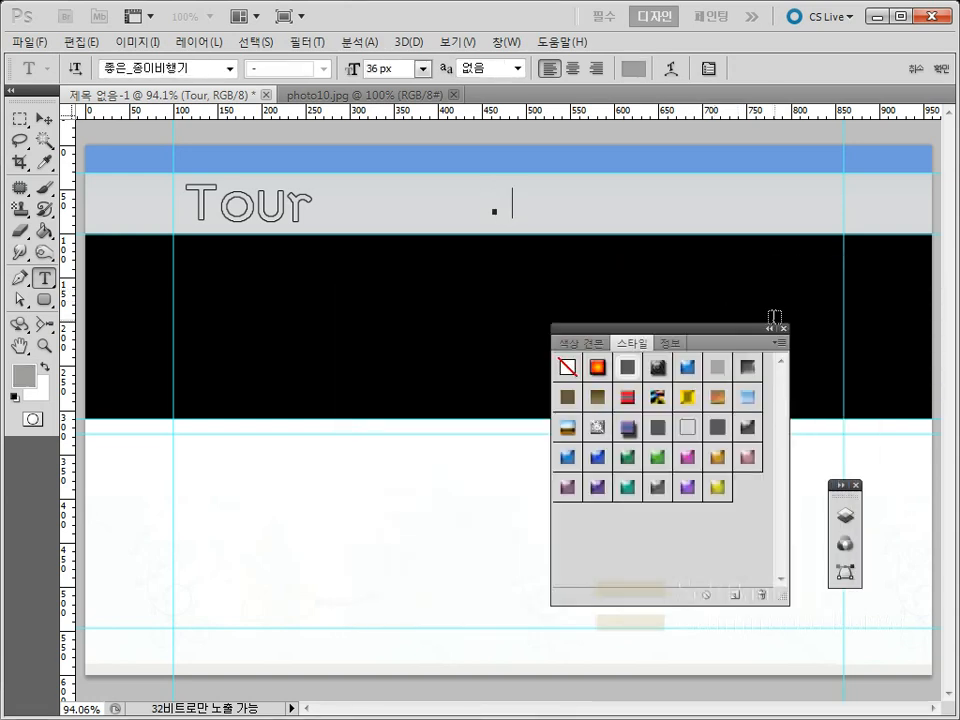
# Enter "Home" in the gray band and set its font size to 24 px.
pyautogui.write('ome')
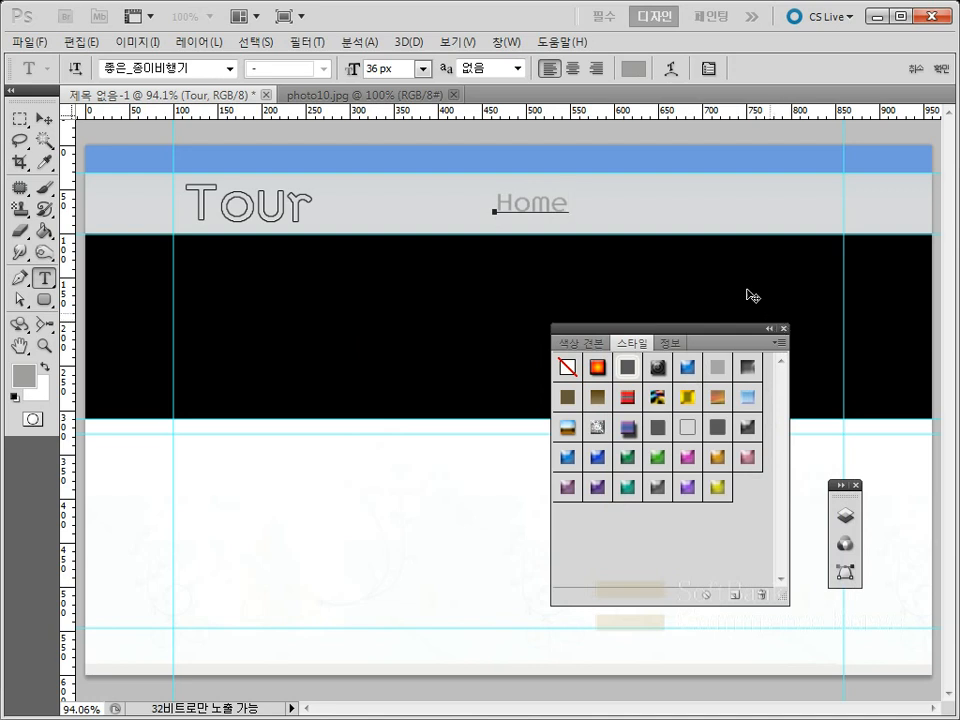
pyautogui.moveTo(569, 204); pyautogui.dragTo(467, 207)
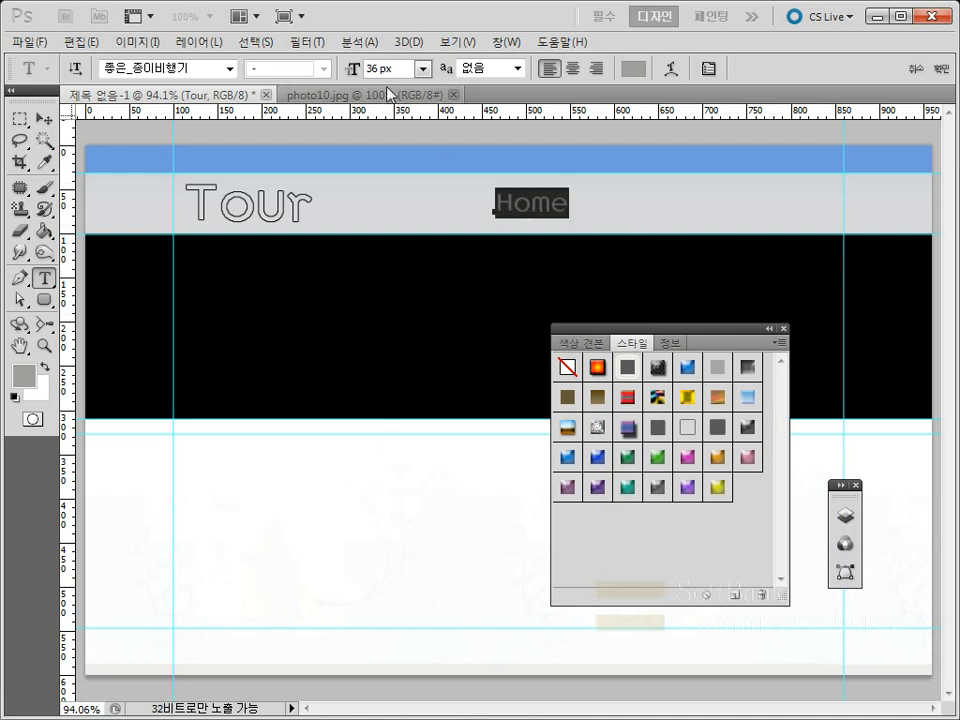
pyautogui.click(422, 69)
pyautogui.click(401, 285)
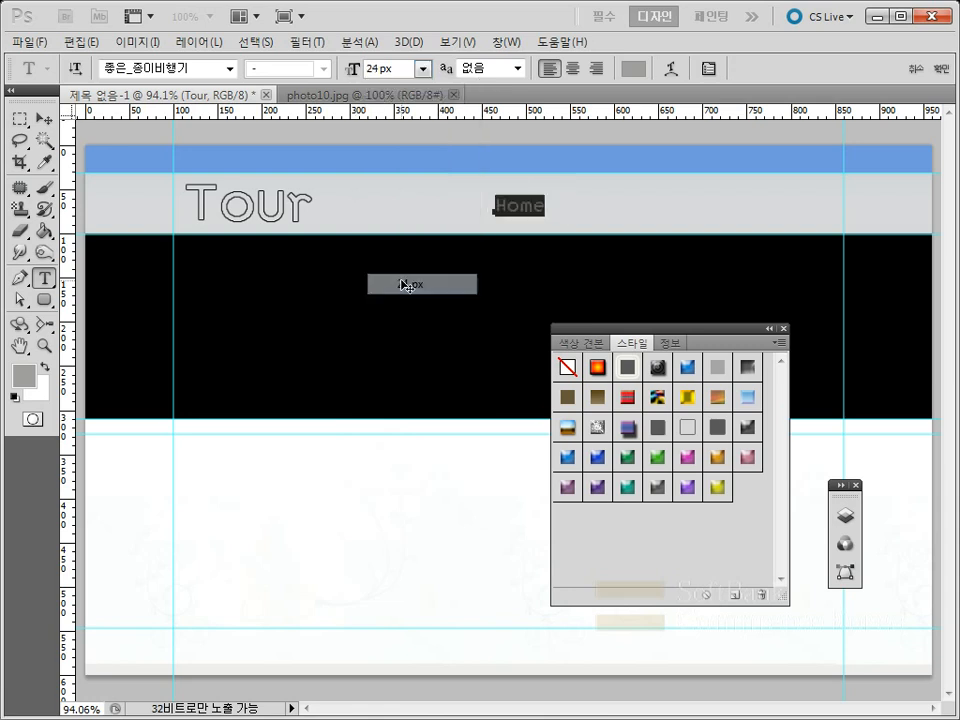
# Append widely spaced "About", "Services" and "Contact" after Home, and shift the whole text line left inside the right vertical guide.
pyautogui.click(547, 206)
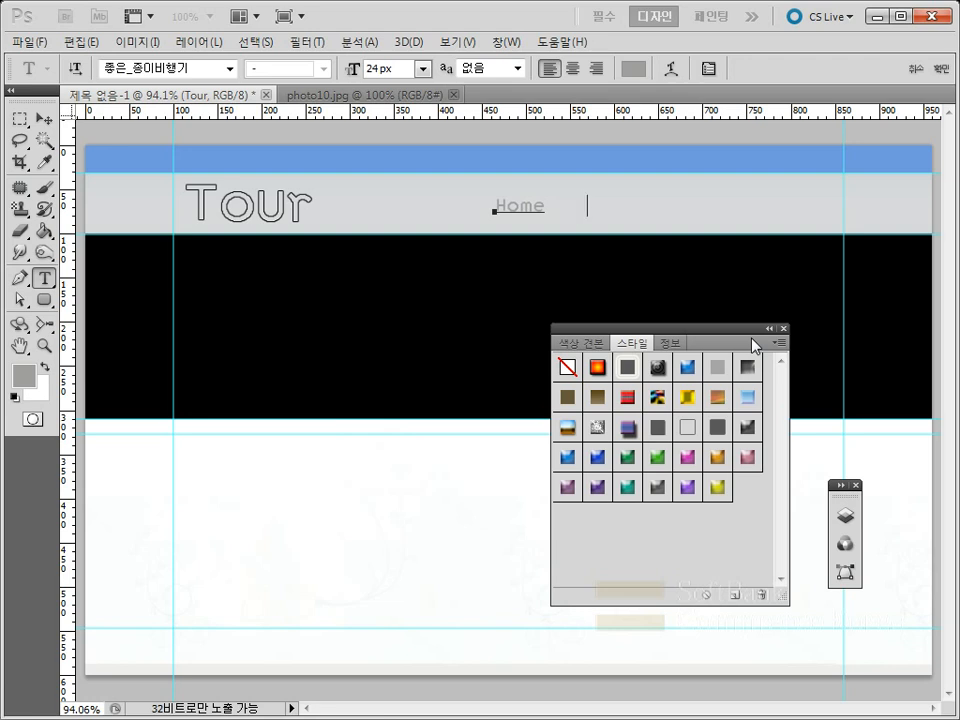
pyautogui.write('About       Services')
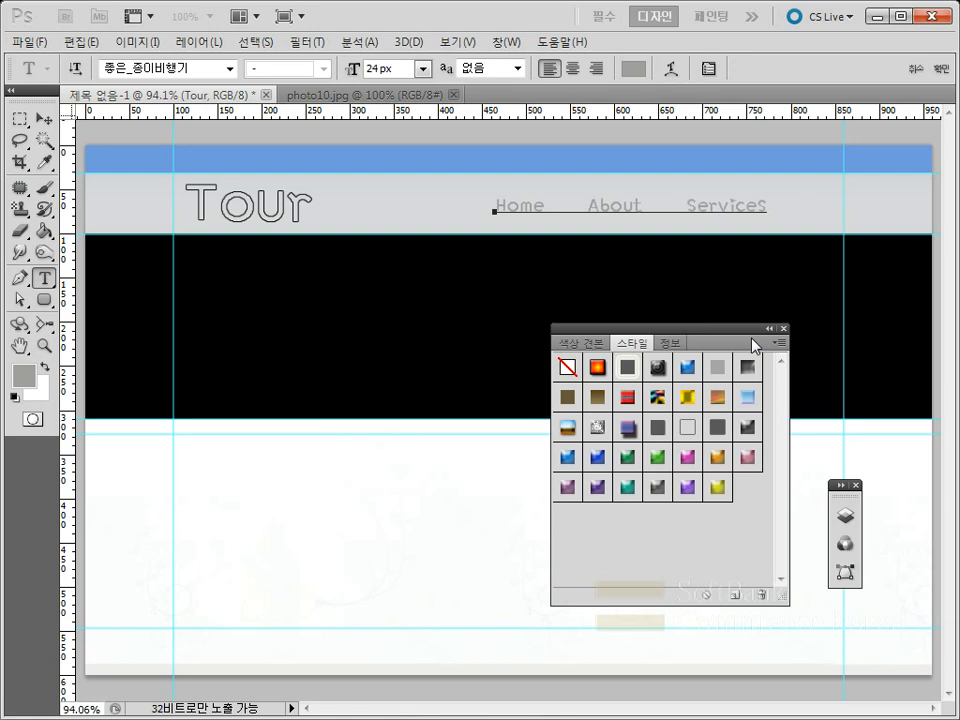
pyautogui.write('       Contactd')
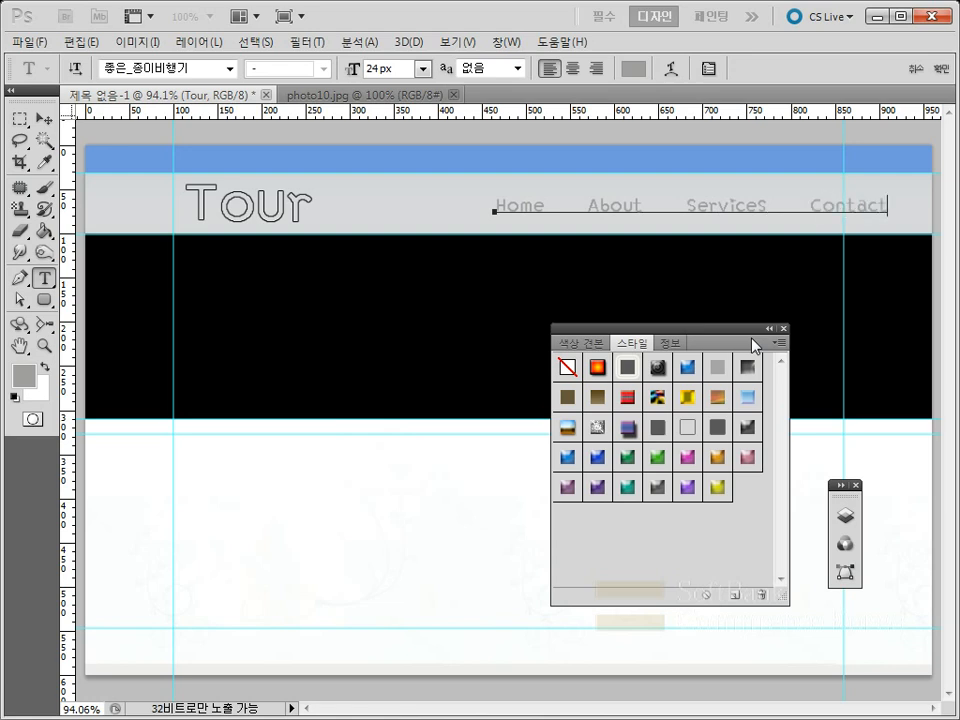
pyautogui.click(44, 118)
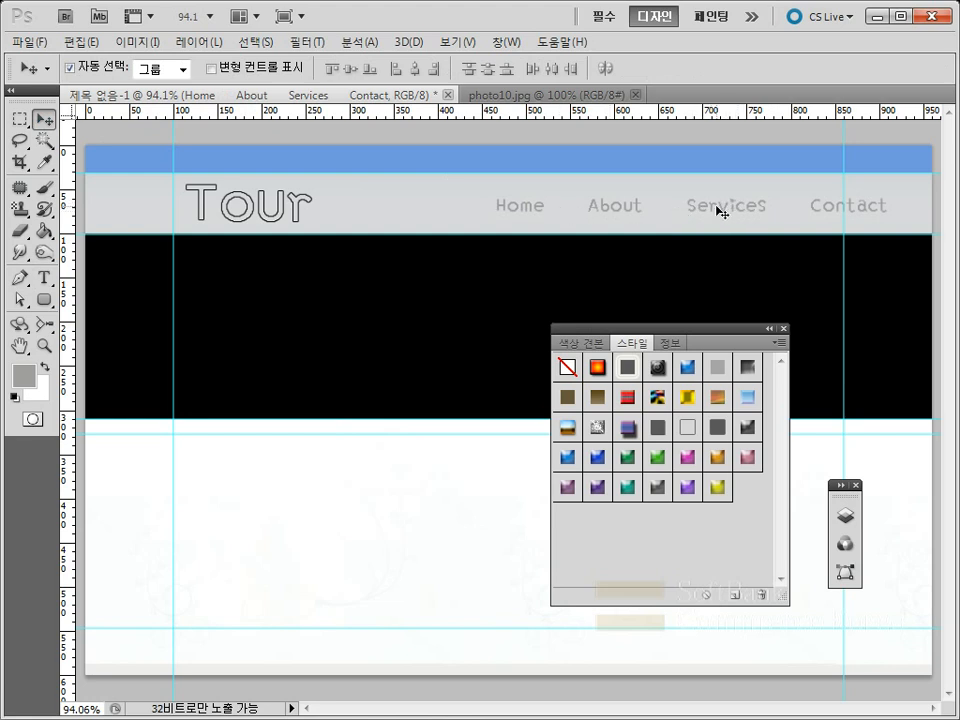
pyautogui.moveTo(716, 208); pyautogui.dragTo(665, 212)
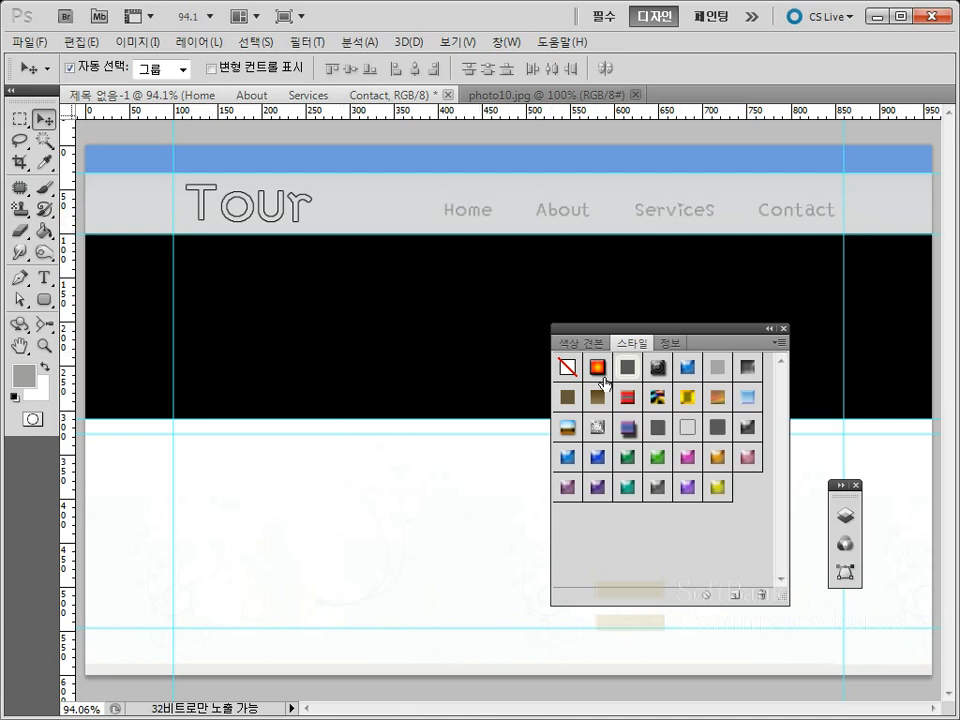
# Add a new empty layer above the Home/About/Services/Contact text layer.
pyautogui.click(847, 516)
pyautogui.moveTo(746, 478); pyautogui.dragTo(792, 168)
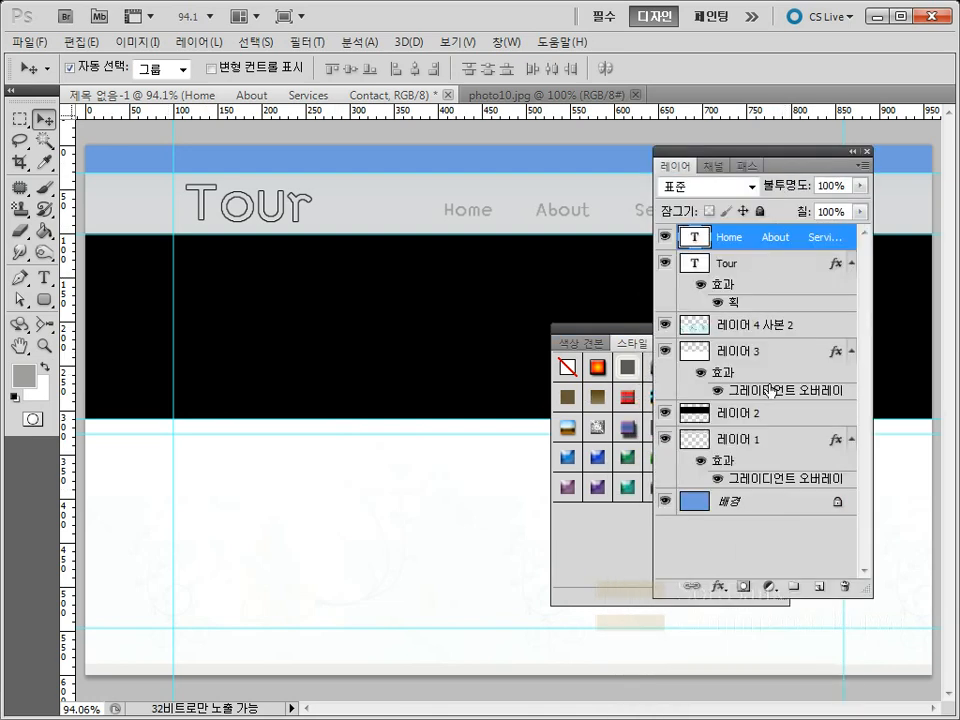
pyautogui.click(819, 591)
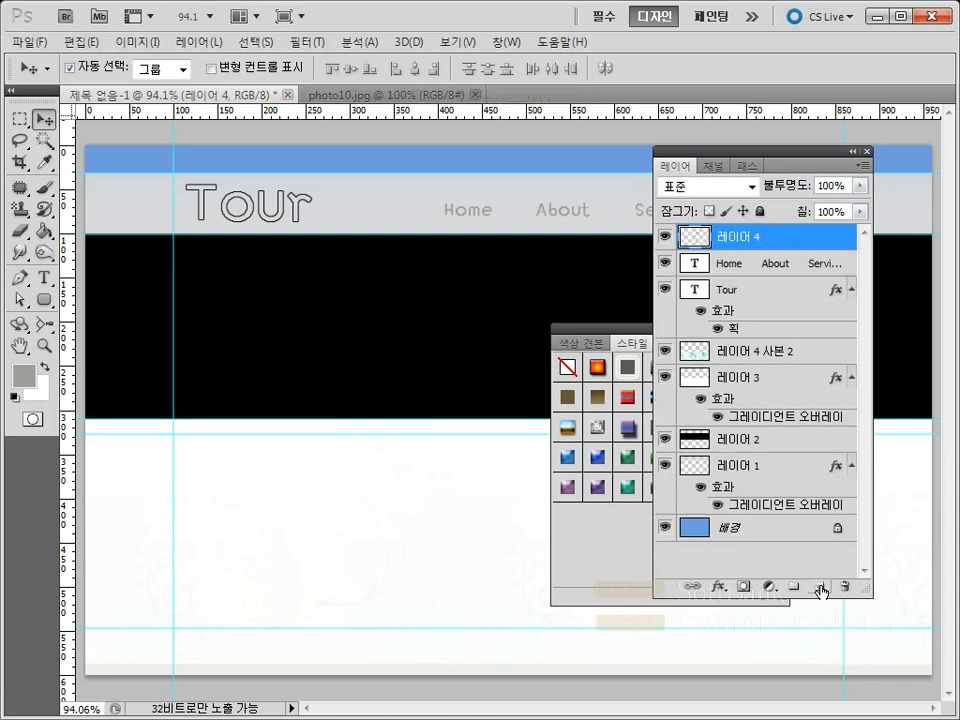
# Choose the Rounded Rectangle tool and set the foreground color to a light gray.
pyautogui.click(44, 300)
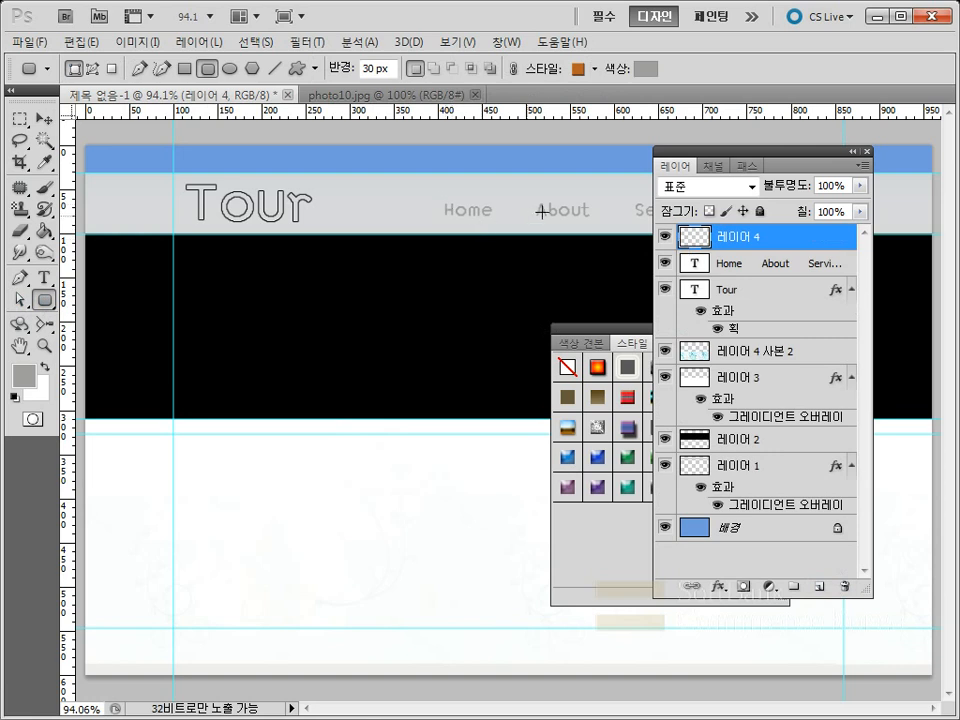
pyautogui.click(25, 380)
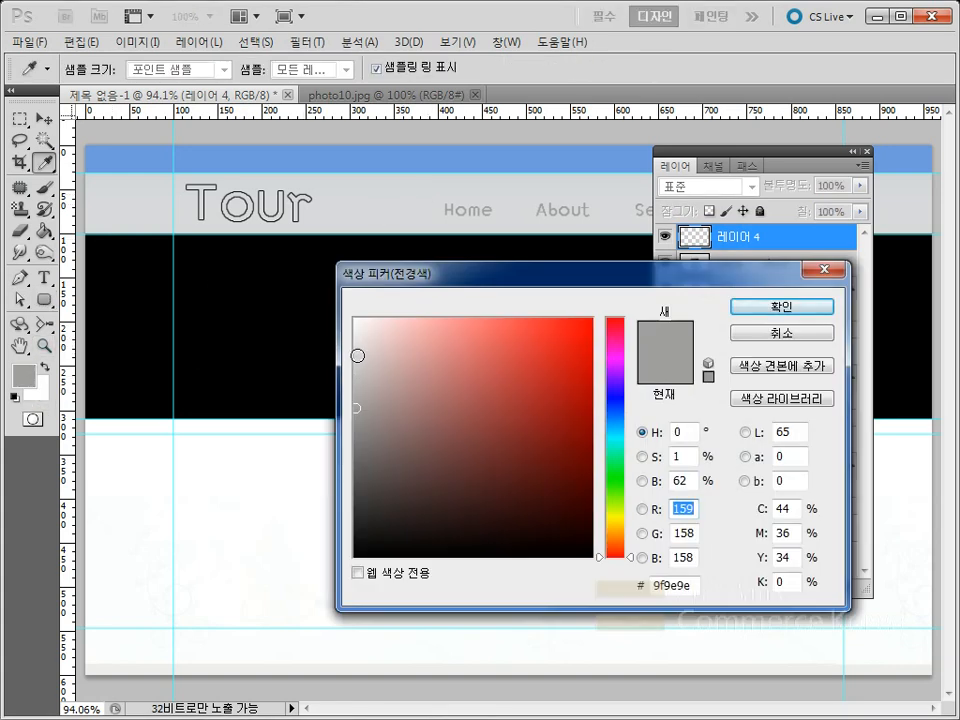
pyautogui.click(357, 355)
pyautogui.click(750, 307)
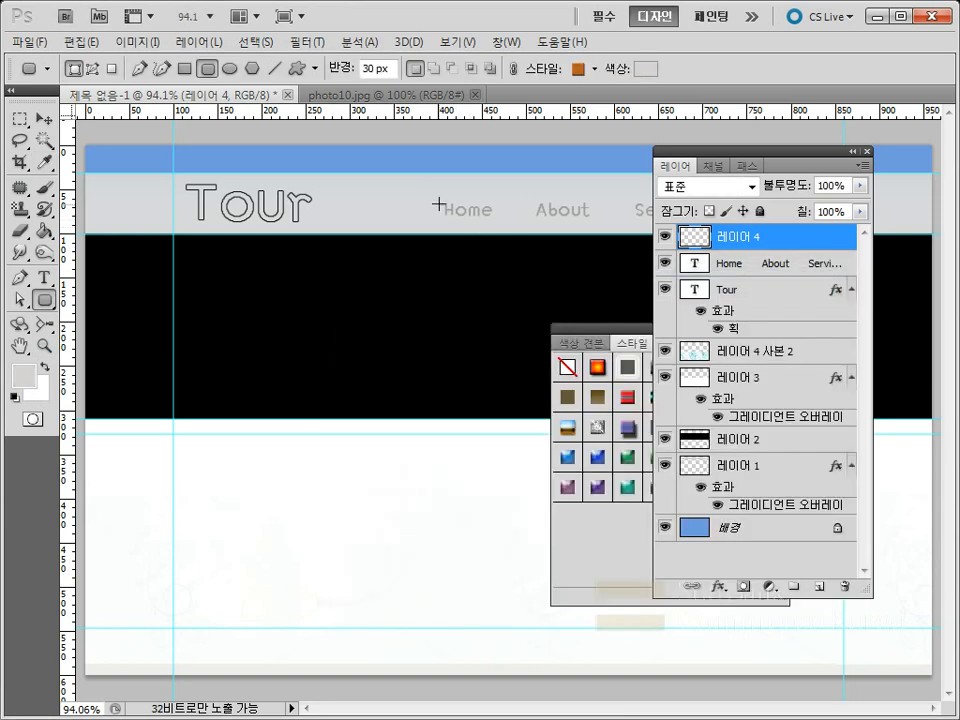
# Draw a rounded rectangle over Home, undo it, and set the shape style to none.
pyautogui.moveTo(437, 196); pyautogui.dragTo(500, 224)
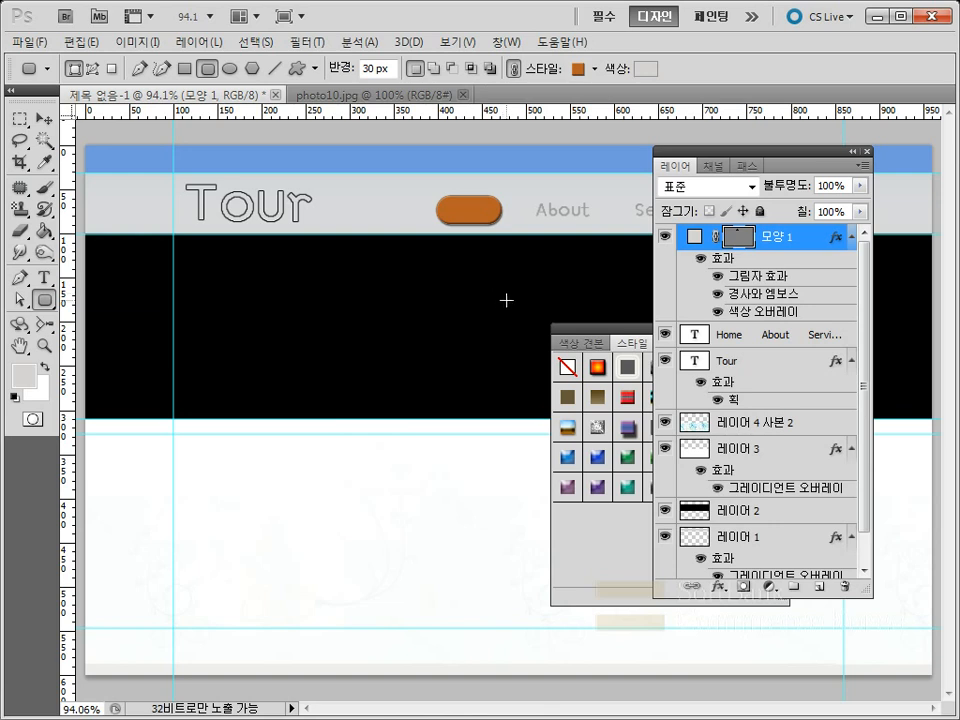
pyautogui.hotkey('ctrl', 'z')
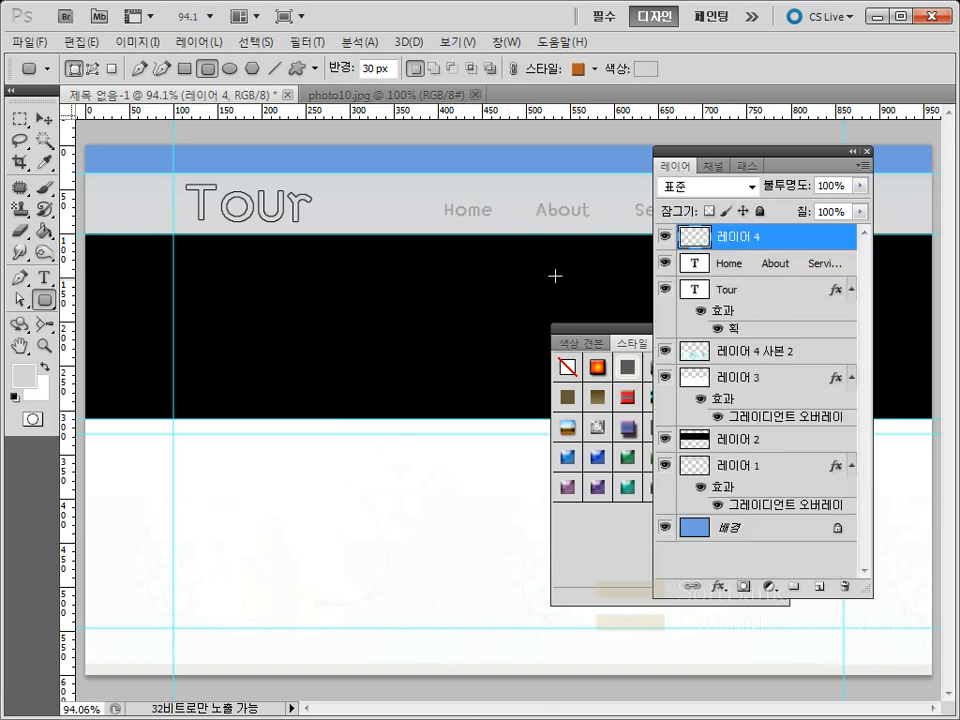
pyautogui.click(595, 68)
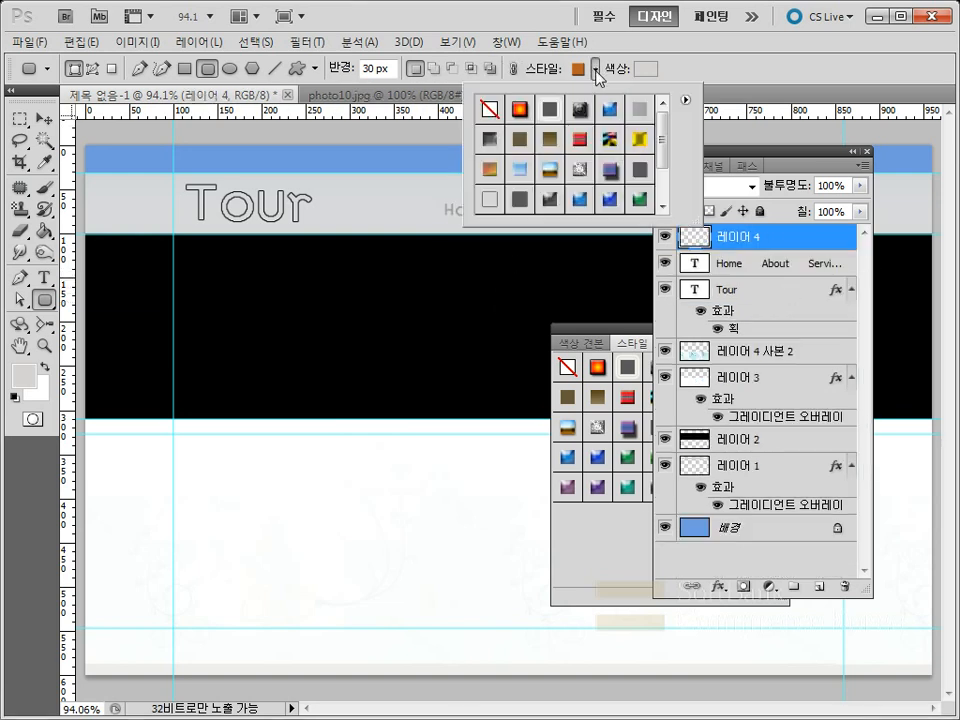
pyautogui.click(490, 110)
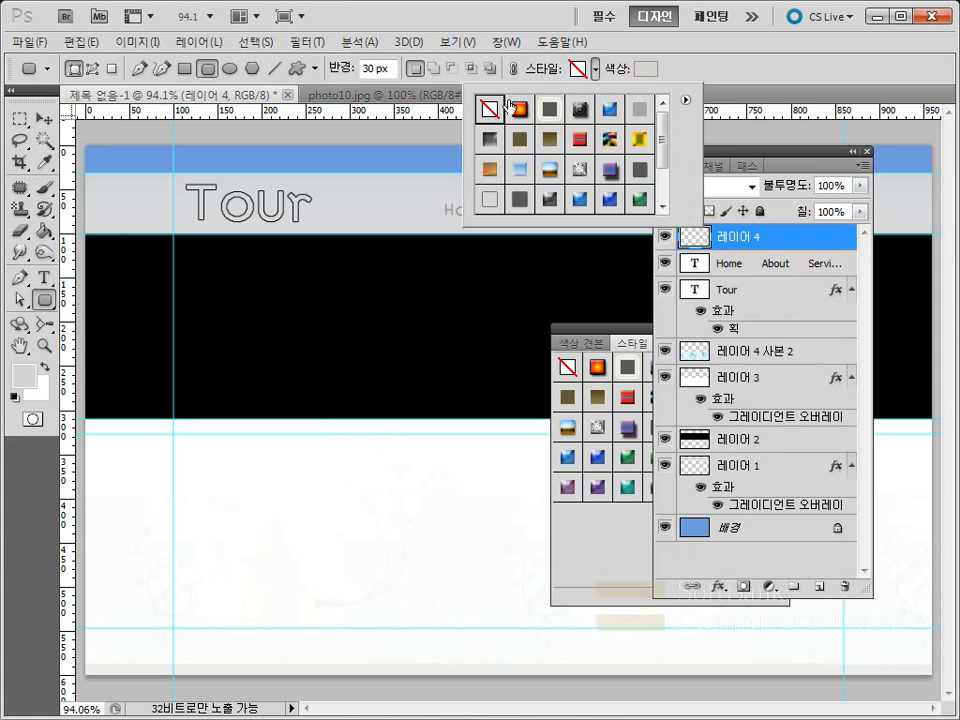
pyautogui.doubleClick(490, 111)
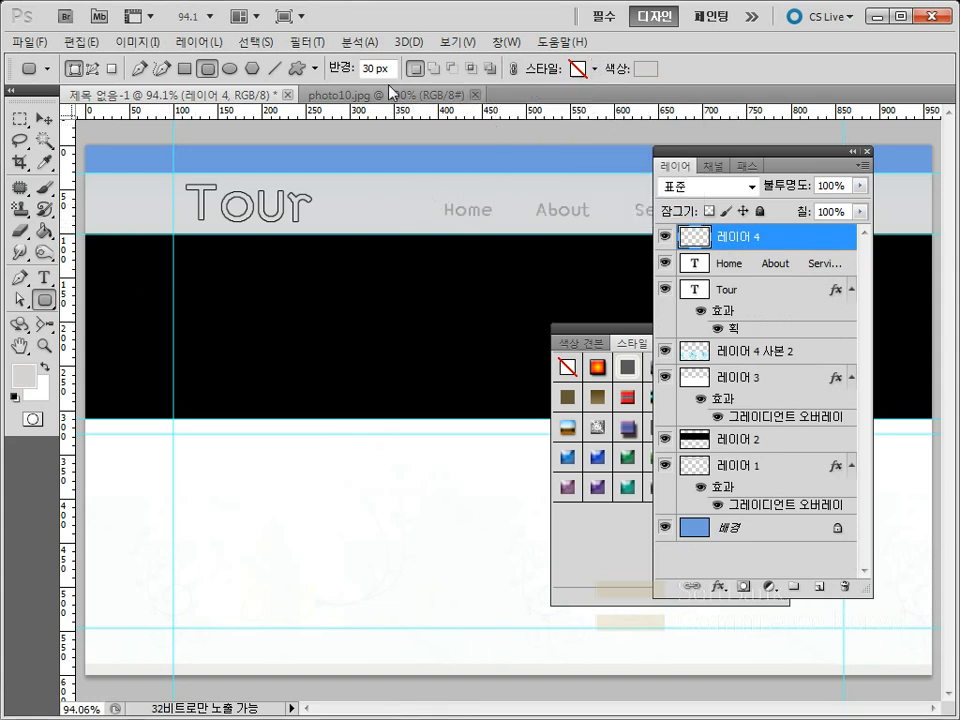
# Draw a light gray rounded rectangle with a 3 px radius around Home and place its layer directly beneath the navigation text layer.
pyautogui.click(342, 72)
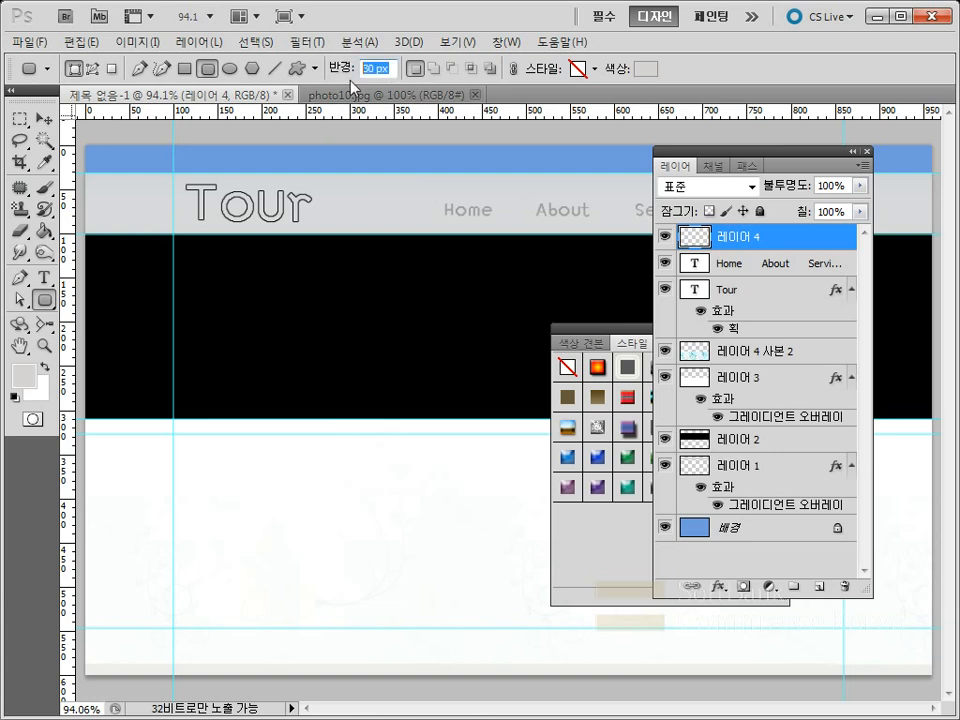
pyautogui.write('3')
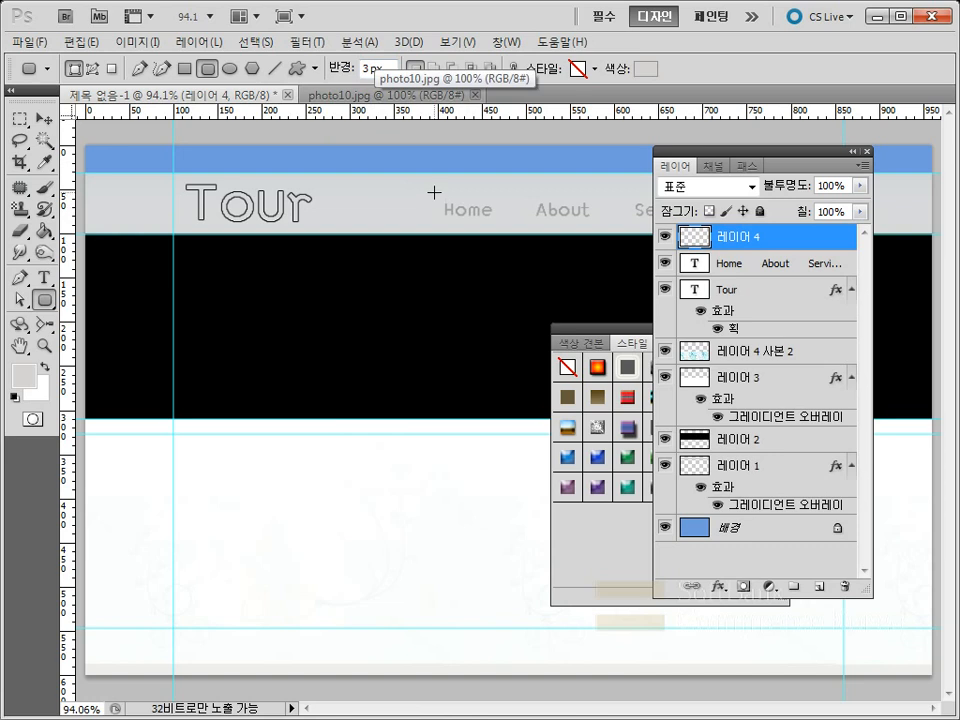
pyautogui.moveTo(431, 193); pyautogui.dragTo(505, 222)
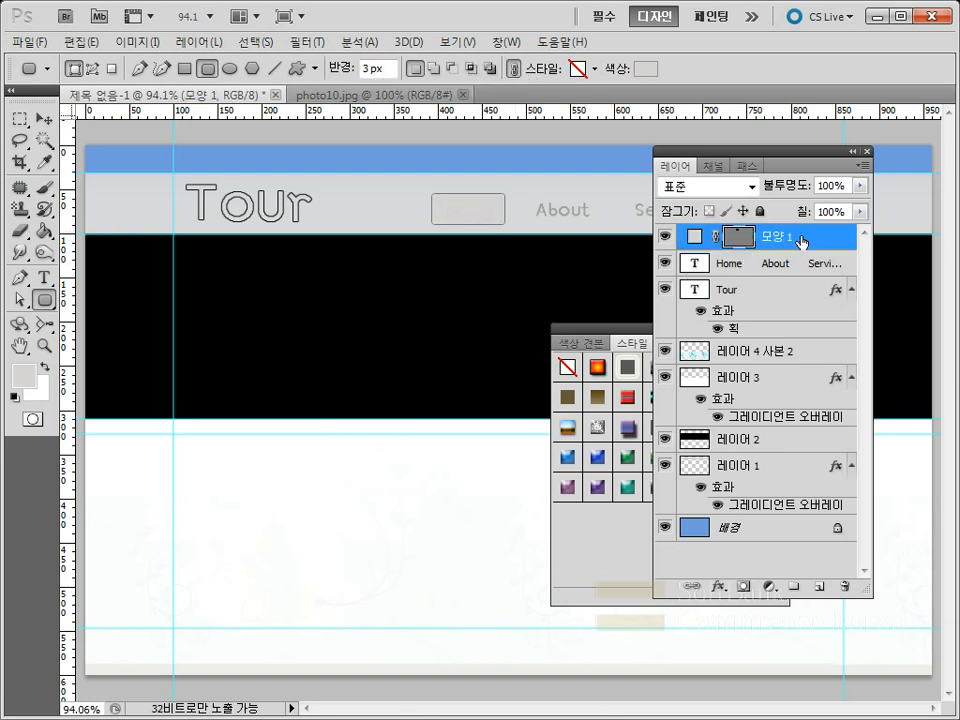
pyautogui.moveTo(801, 240); pyautogui.dragTo(803, 285)
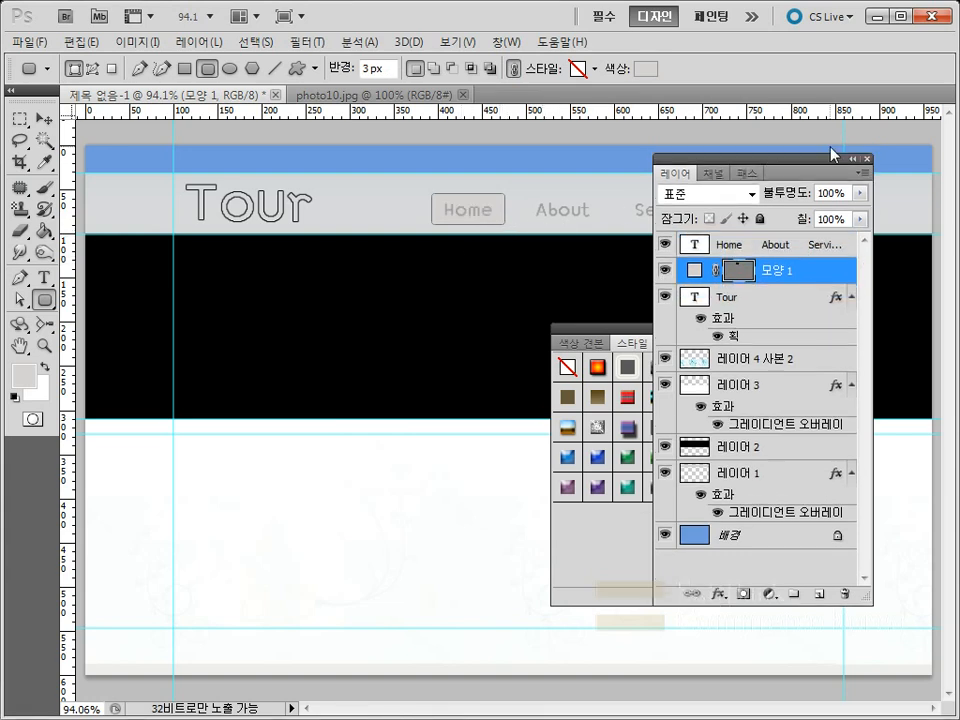
pyautogui.click(852, 152)
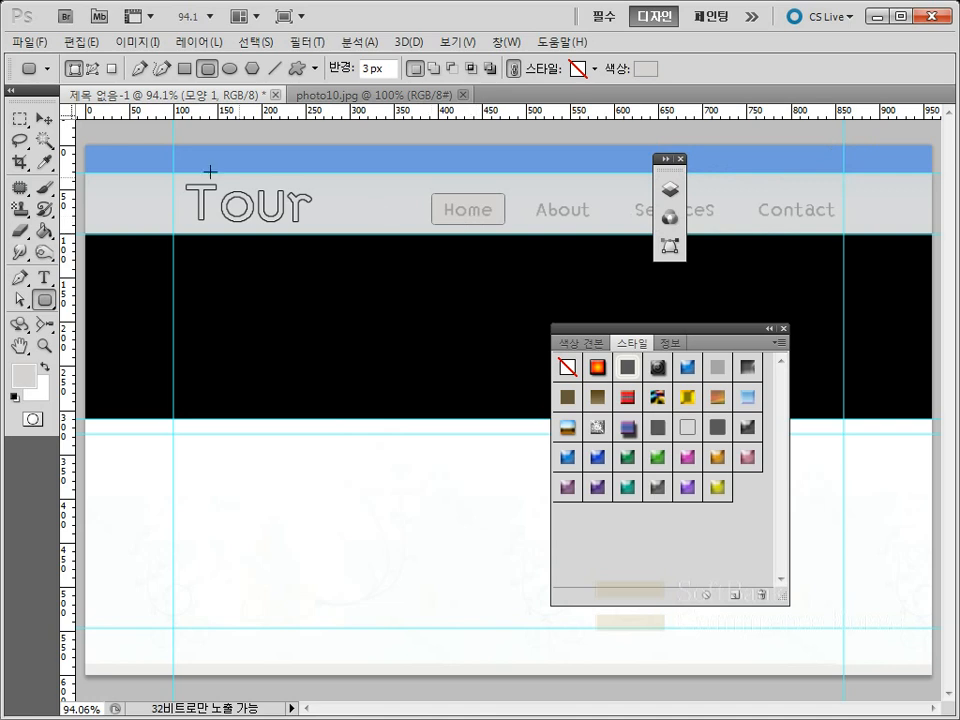
# Open the windmill picture photo06 from the photo2 folder.
pyautogui.click(44, 116)
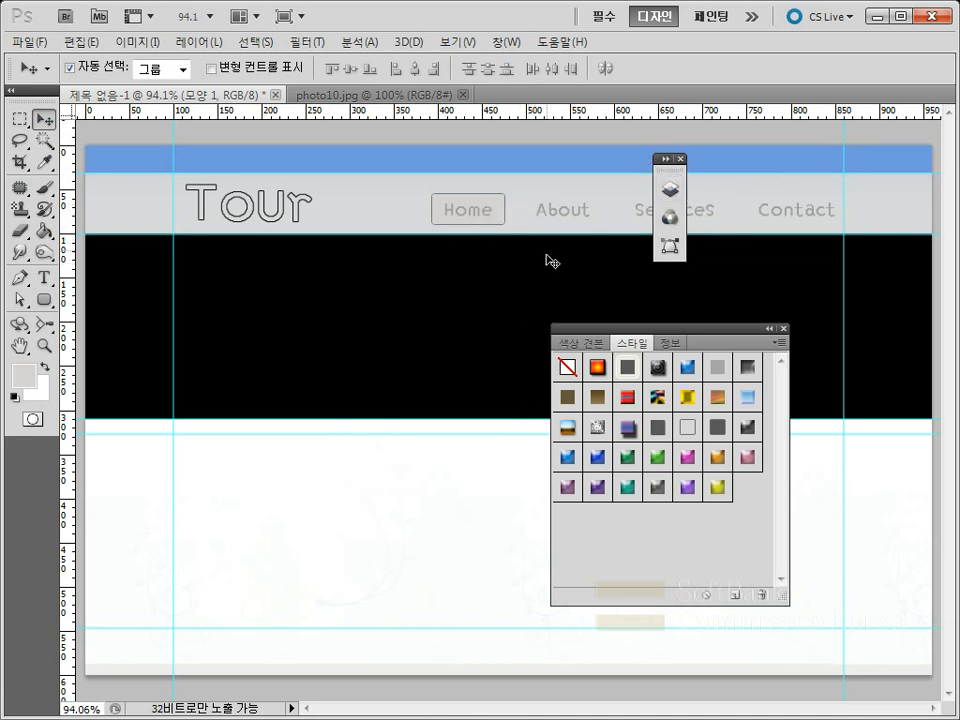
pyautogui.click(29, 41)
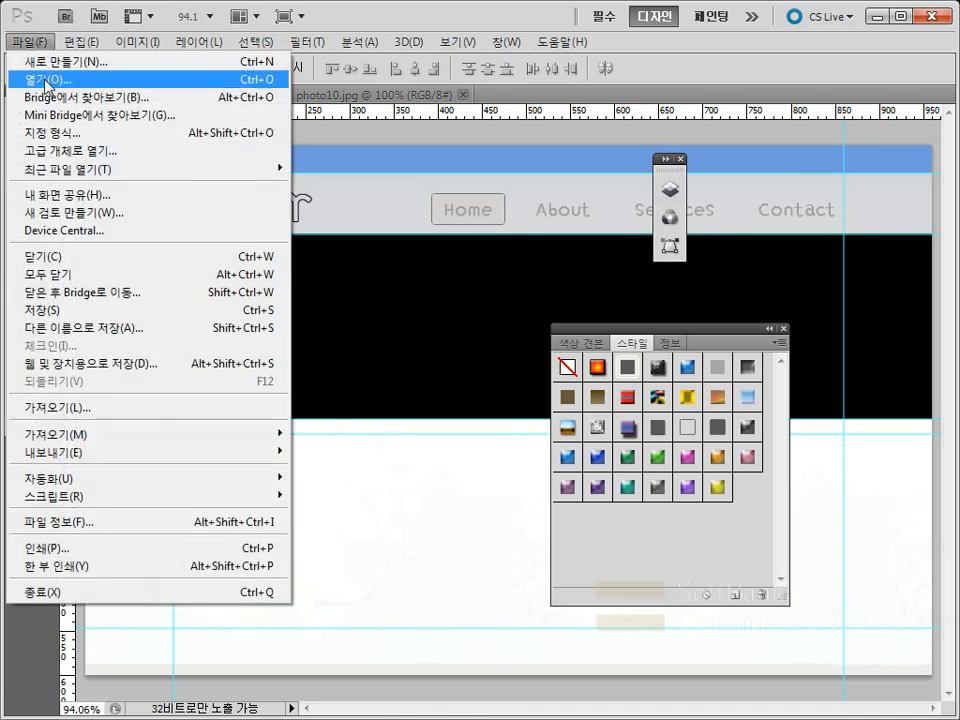
pyautogui.click(45, 82)
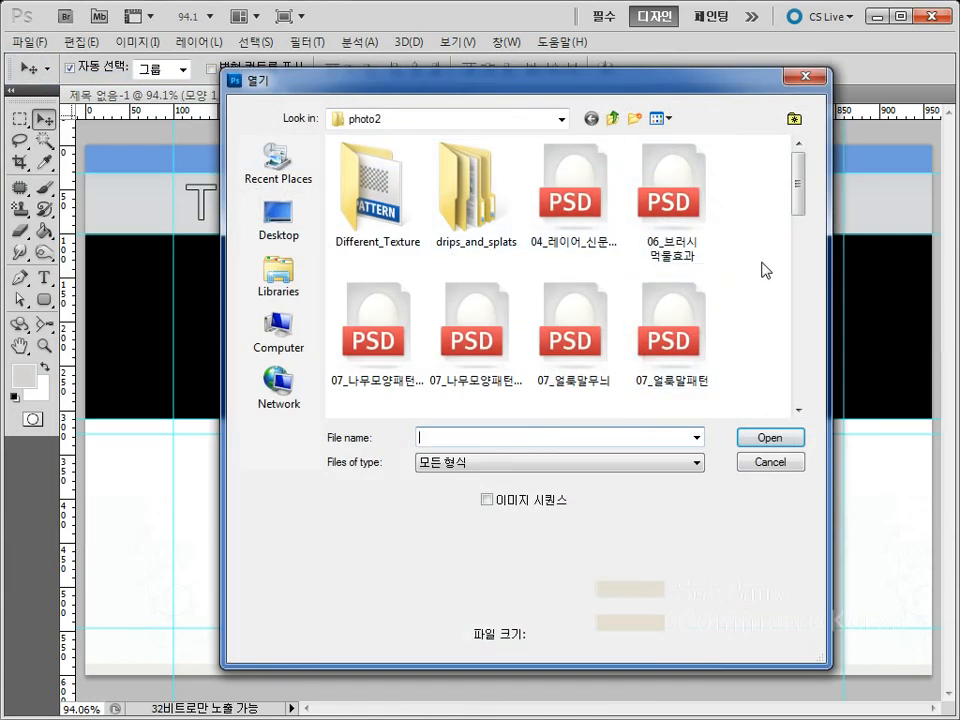
pyautogui.scroll(-5, 760, 272)
pyautogui.scroll(3, 758, 272)
pyautogui.scroll(2, 758, 272)
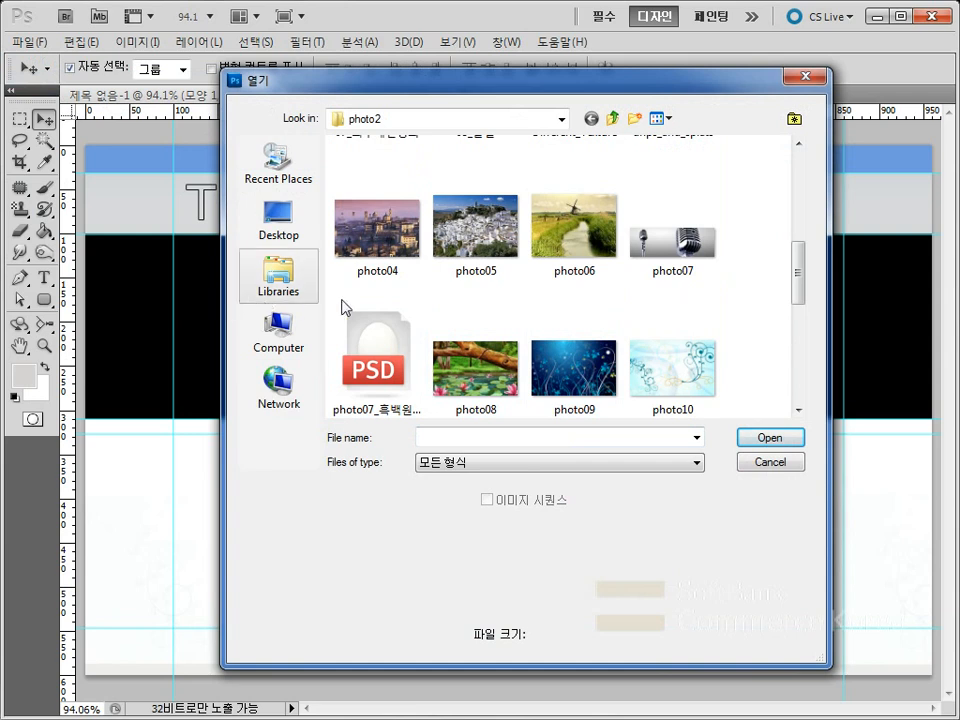
pyautogui.click(574, 235)
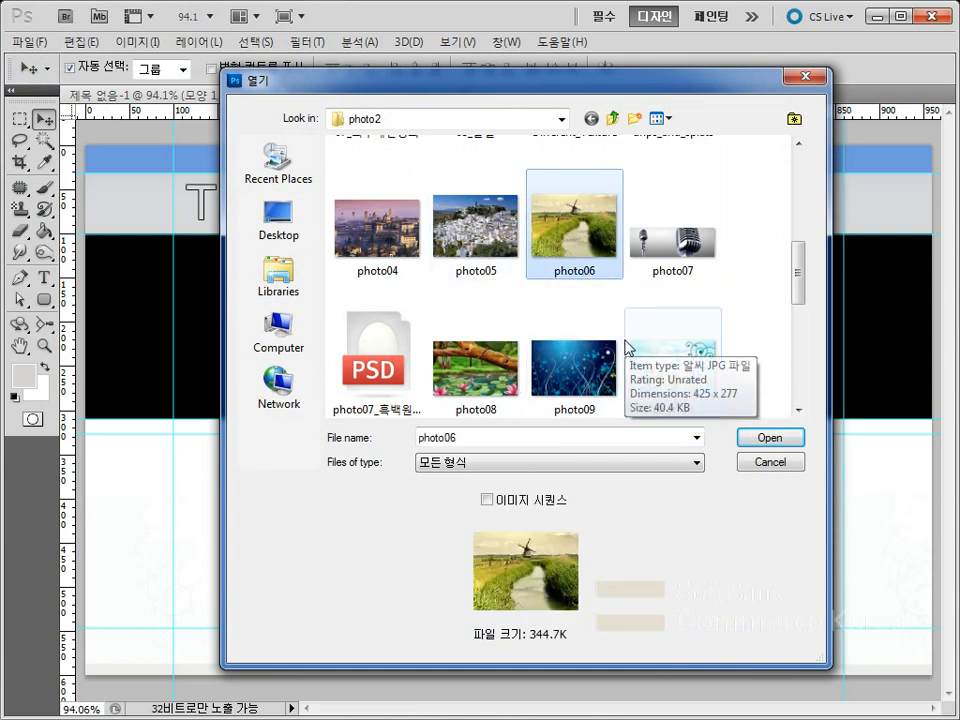
pyautogui.click(770, 438)
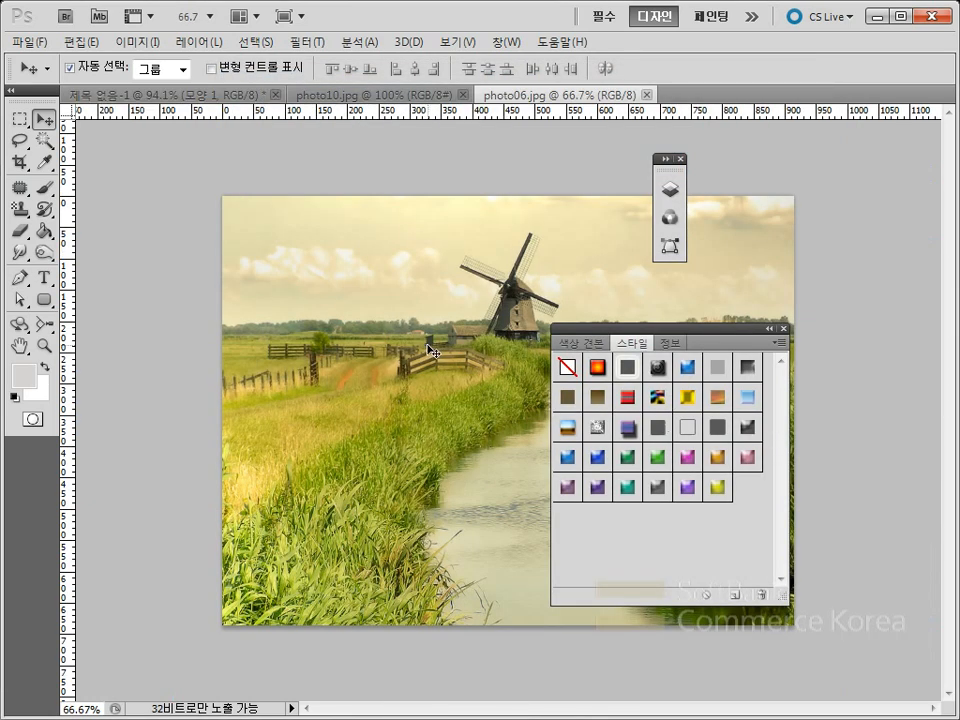
# Copy the entire photo06 image and paste it into the web layout document as a new layer.
pyautogui.hotkey('ctrl', 'a')
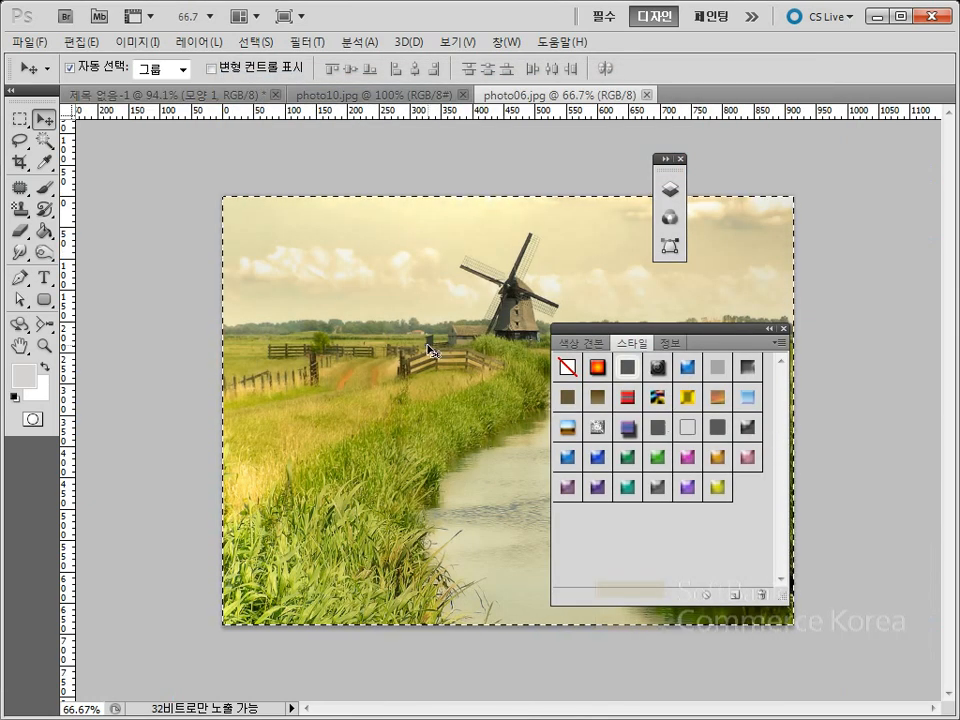
pyautogui.click(250, 96)
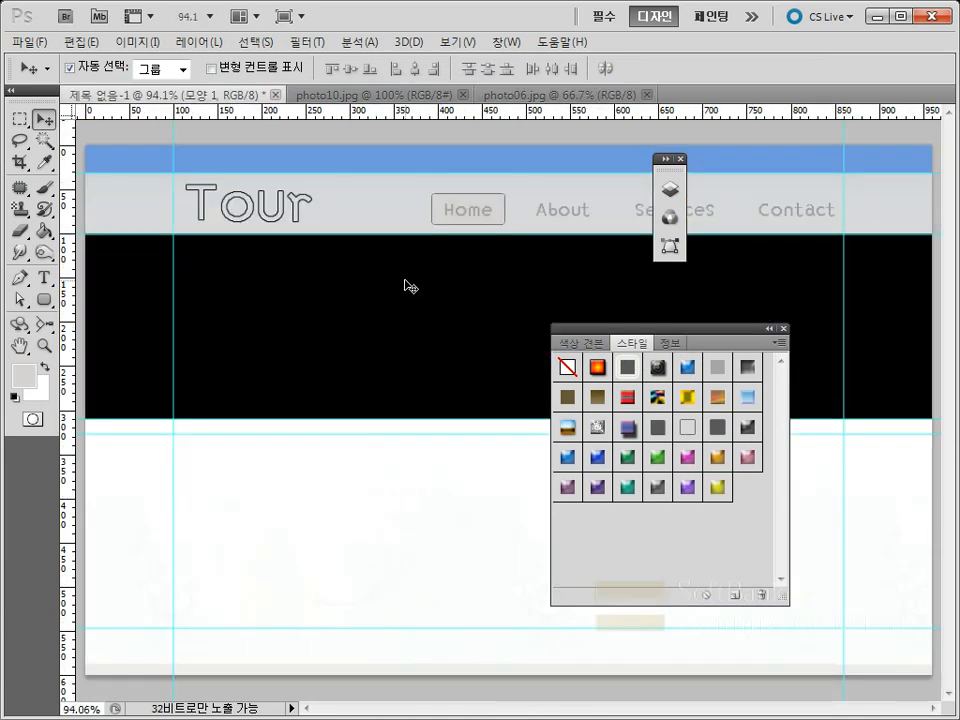
pyautogui.hotkey('ctrl', 'v')
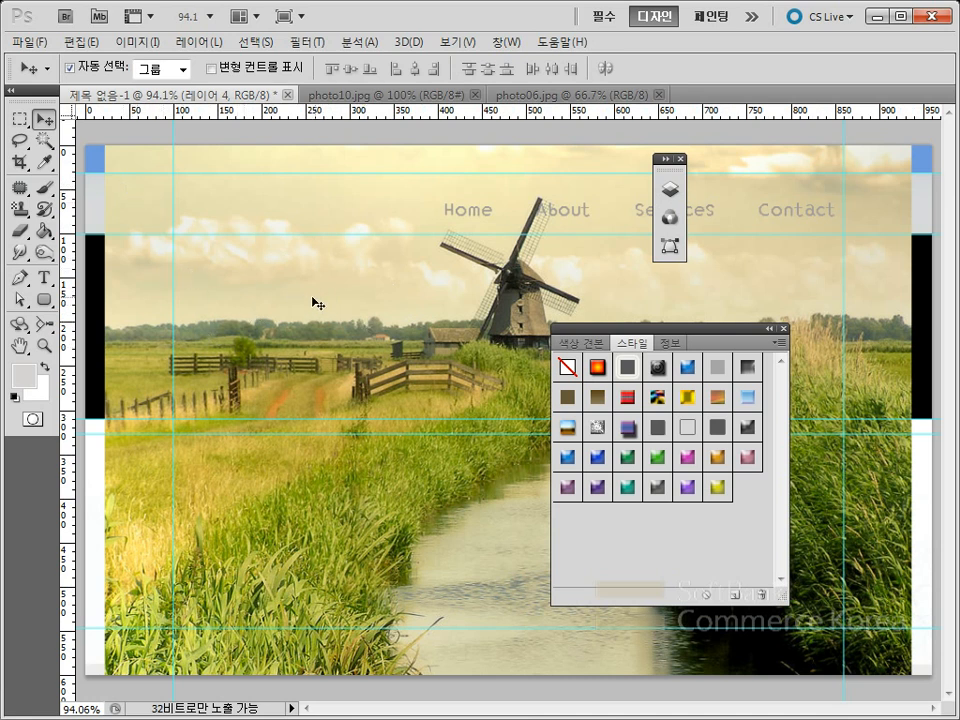
# With a 15 px feather, select the guide-bounded area over the black band, delete the pasted photo outside it, and deselect.
pyautogui.click(20, 120)
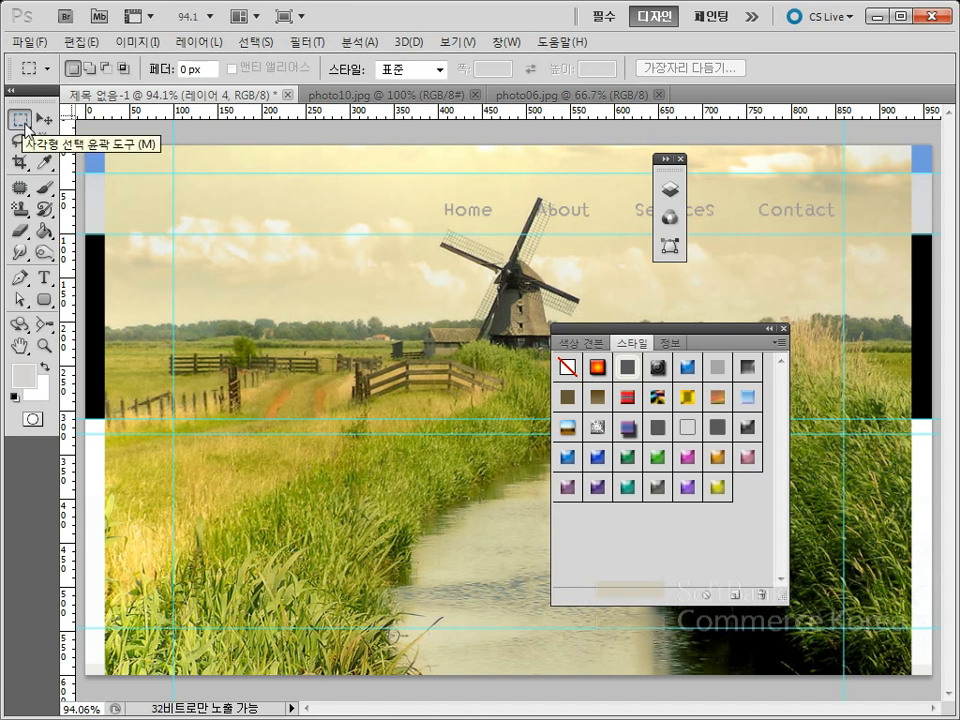
pyautogui.click(670, 190)
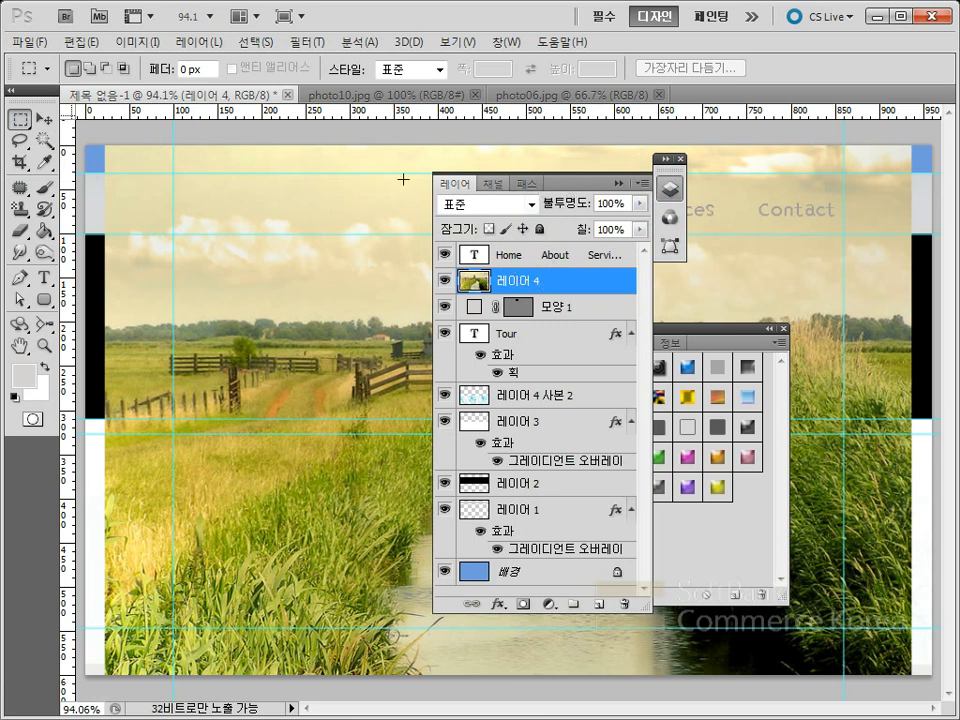
pyautogui.click(198, 69)
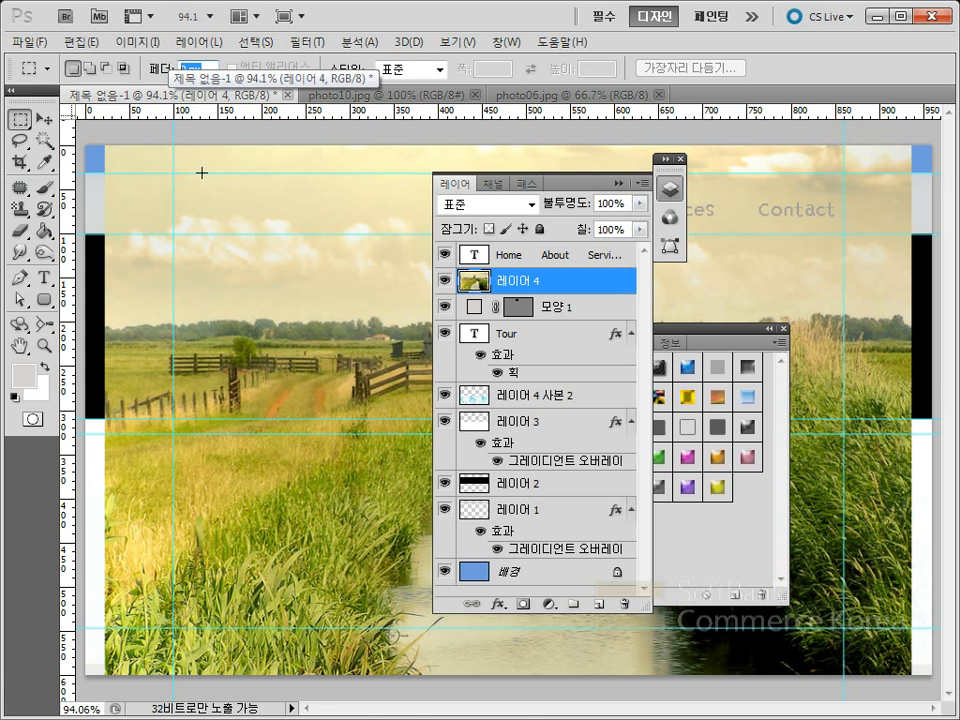
pyautogui.write('15')
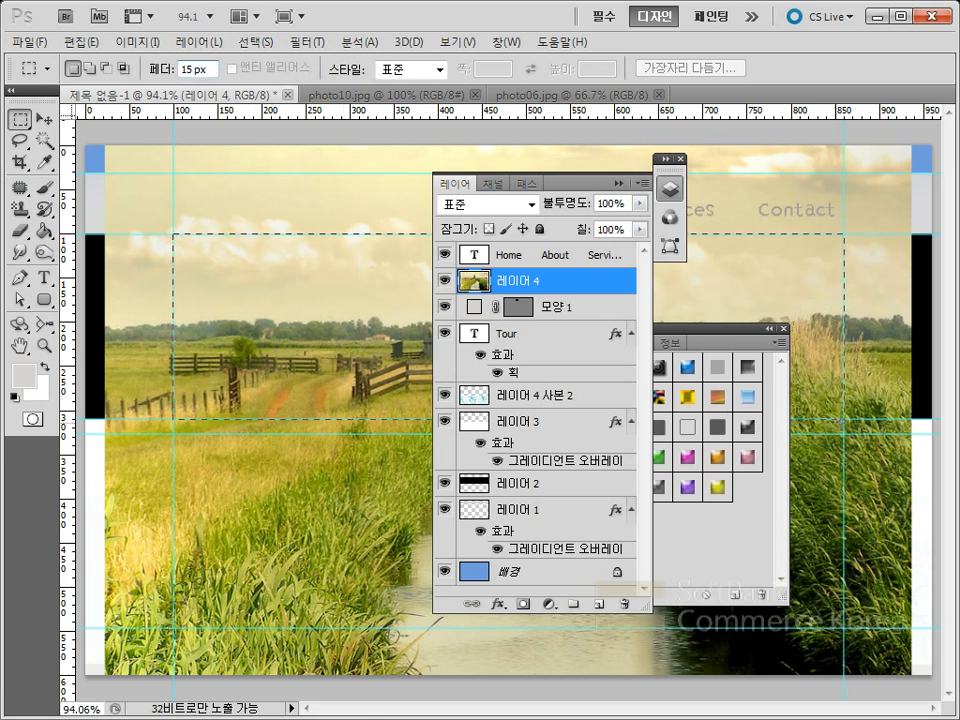
pyautogui.moveTo(842, 418); pyautogui.dragTo(842, 418)
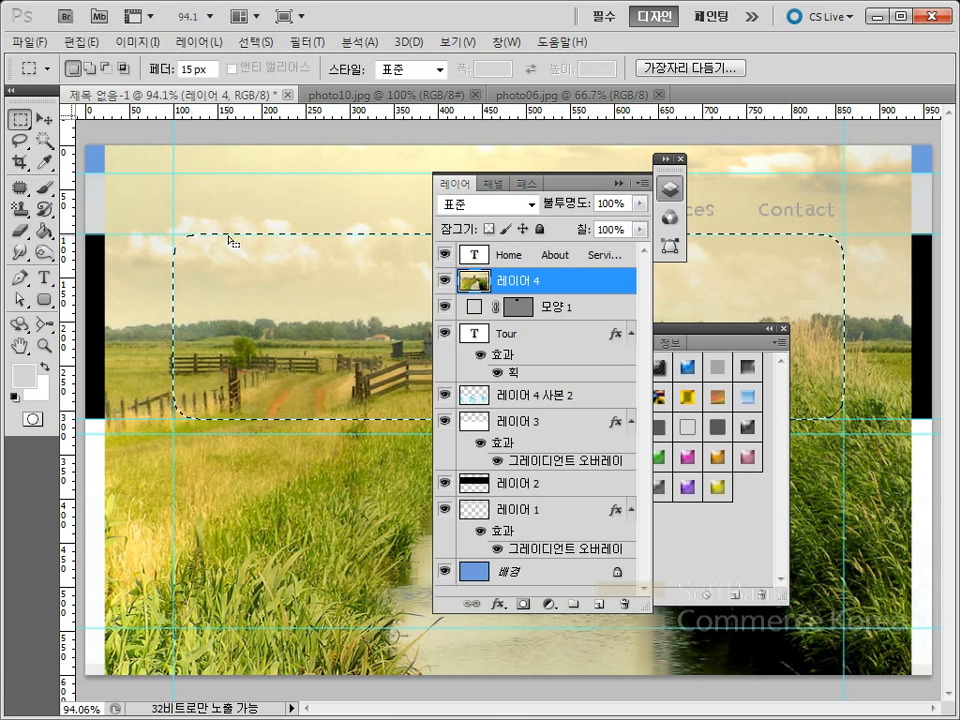
pyautogui.hotkey('ctrl', 'shift', 'i')
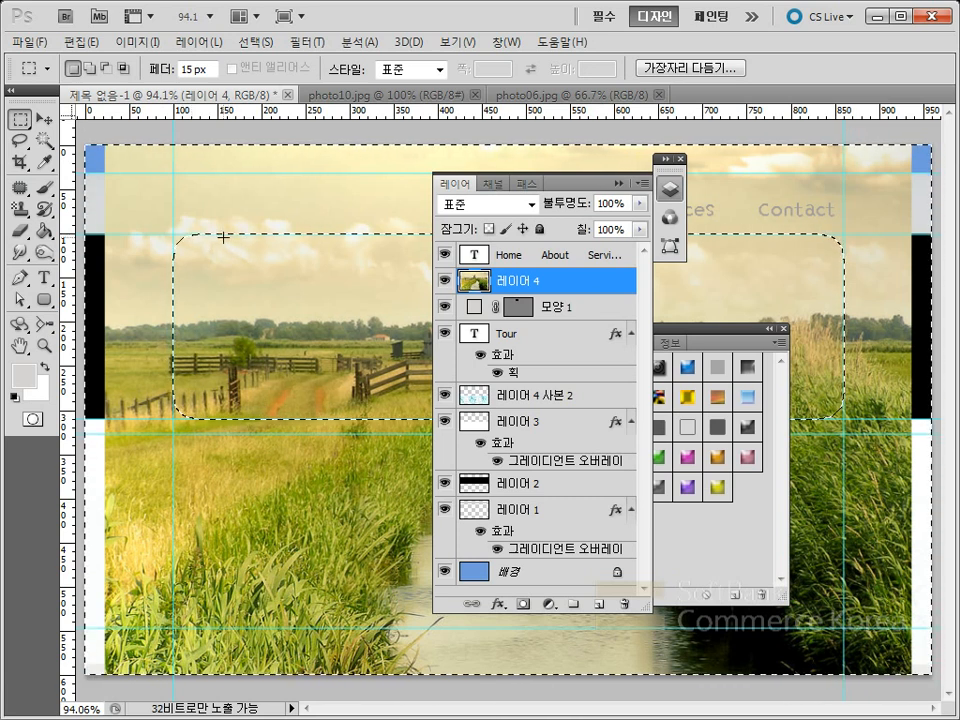
pyautogui.press('Delete')
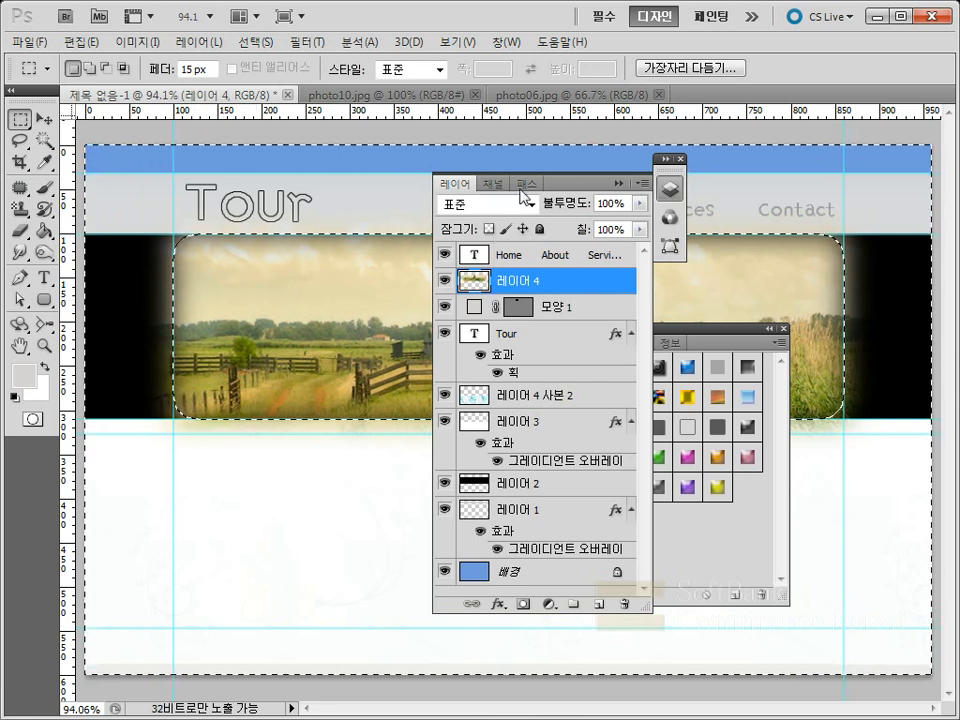
pyautogui.moveTo(523, 195); pyautogui.dragTo(779, 410)
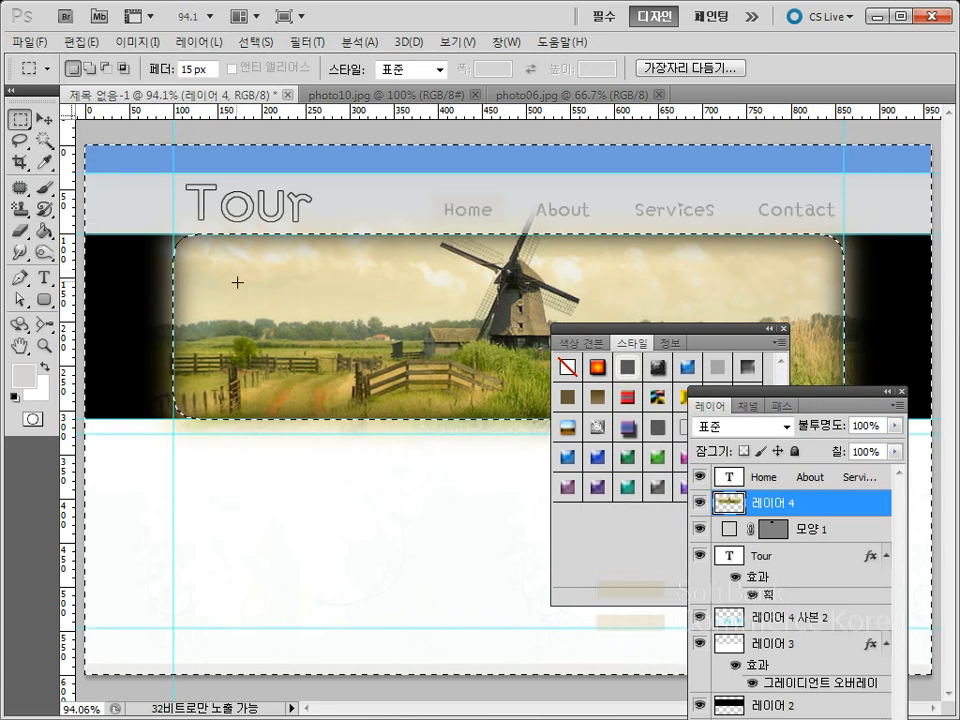
pyautogui.hotkey('ctrl', 'd')
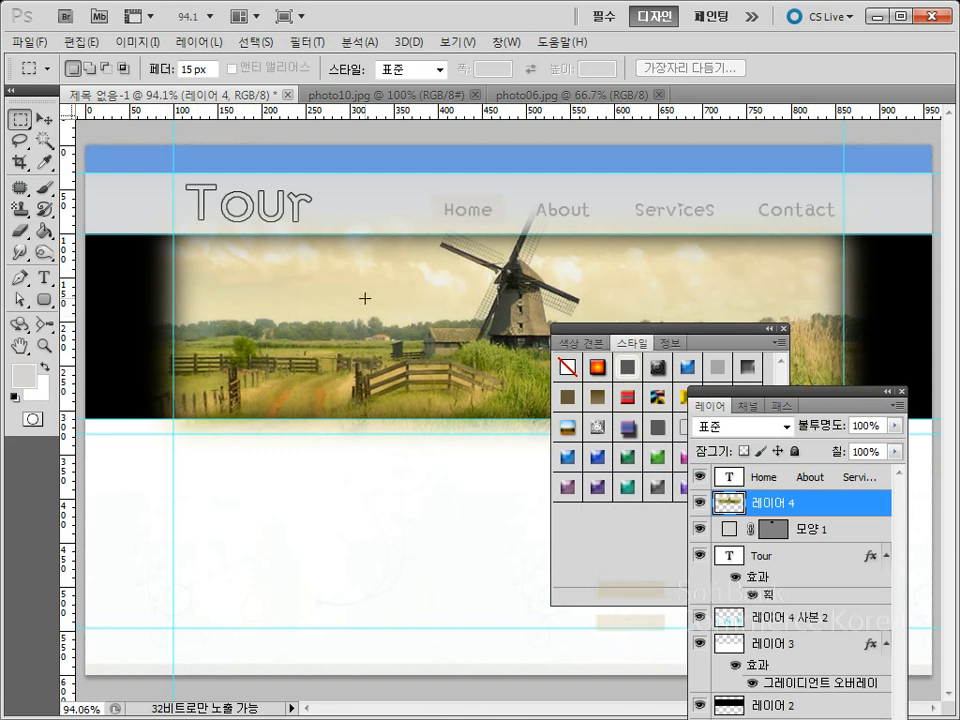
# Scale the windmill photo proportionally to about 94.9% and position it between the vertical guides within the black band.
pyautogui.hotkey('ctrl', 't')
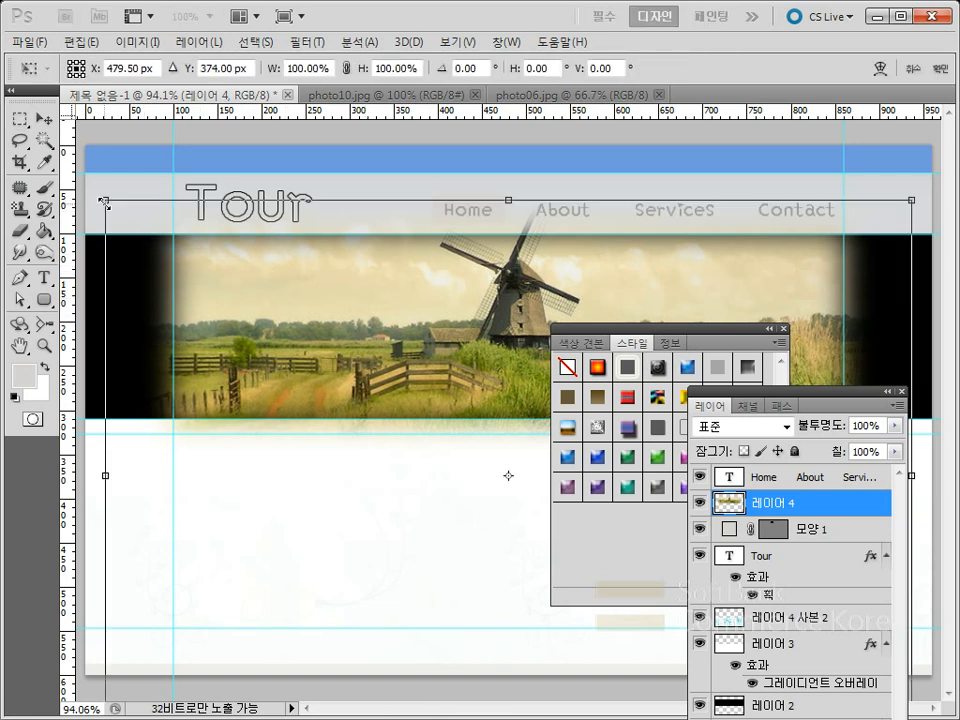
pyautogui.moveTo(105, 203); pyautogui.dragTo(118, 217)
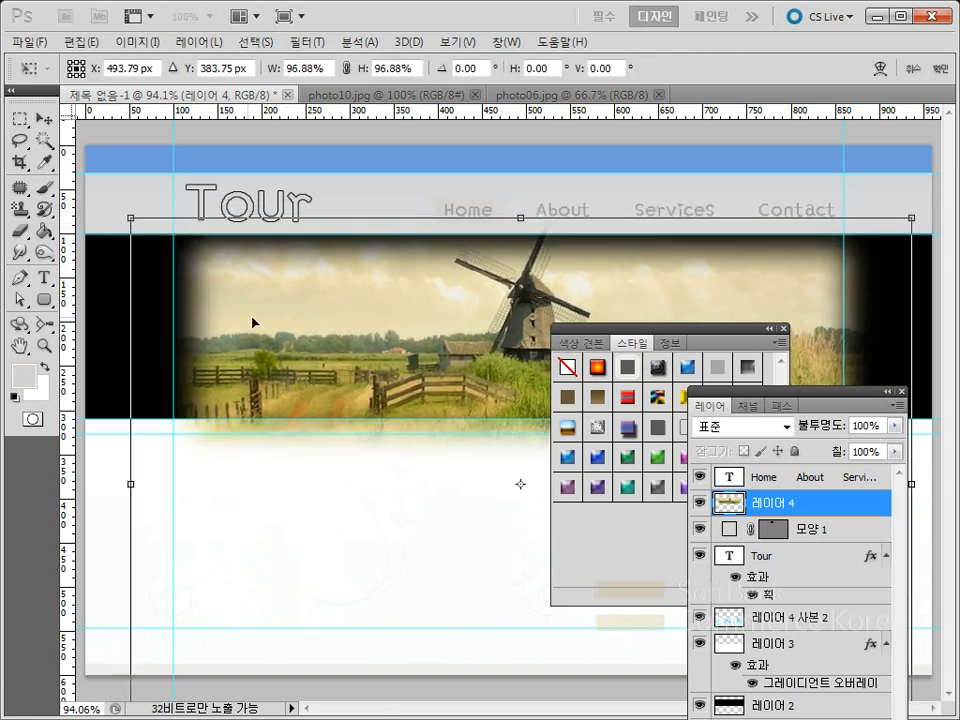
pyautogui.moveTo(267, 311); pyautogui.dragTo(267, 309)
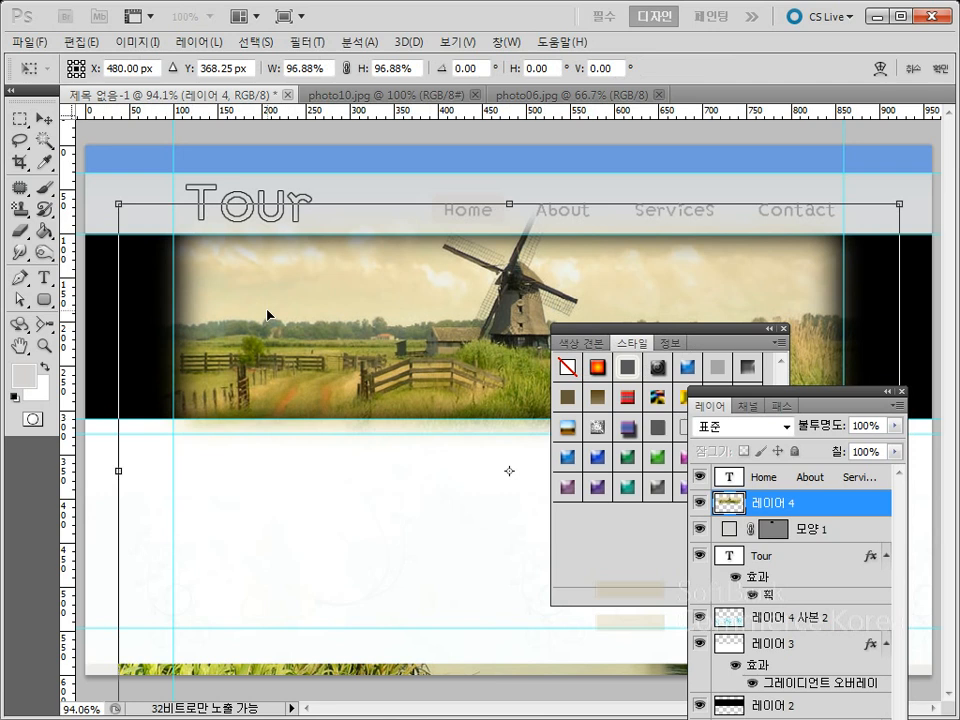
pyautogui.moveTo(120, 204); pyautogui.dragTo(127, 210)
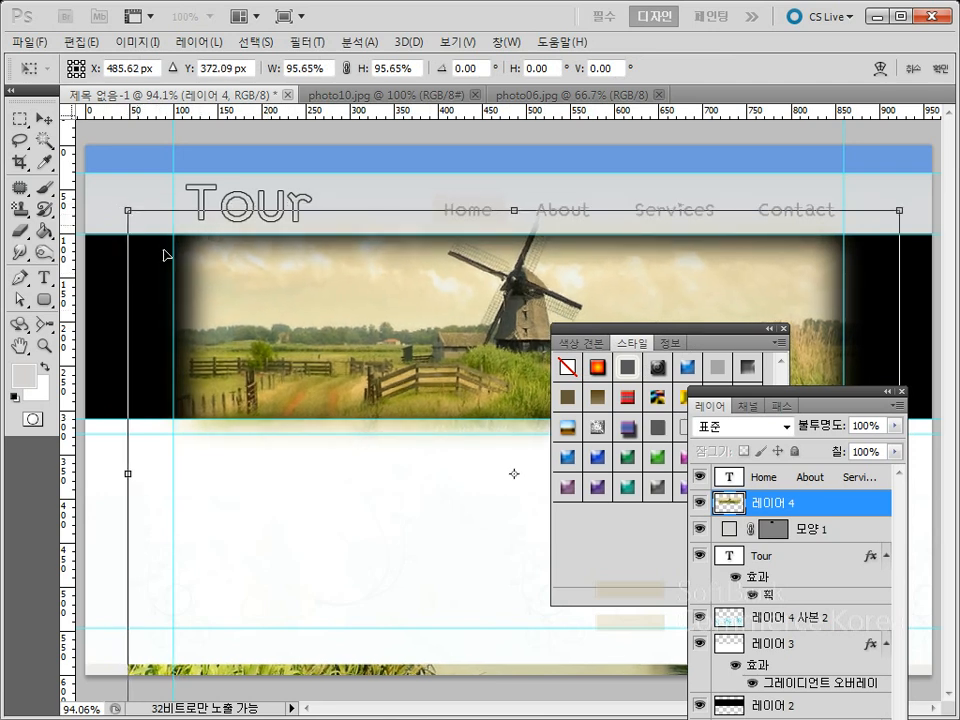
pyautogui.moveTo(281, 317); pyautogui.dragTo(278, 306)
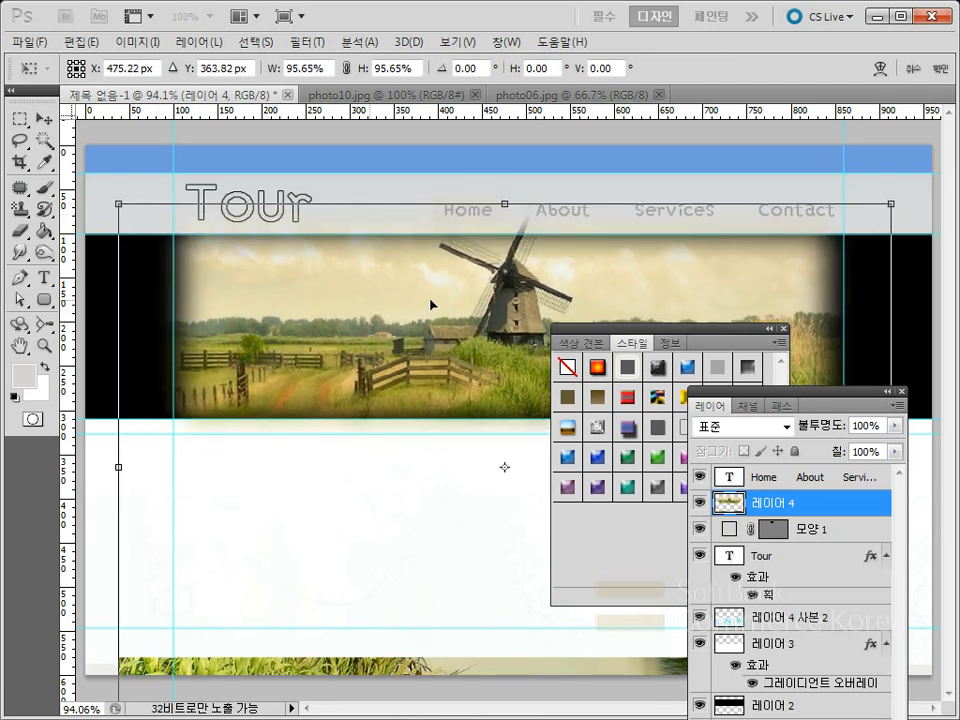
pyautogui.moveTo(888, 205); pyautogui.dragTo(884, 208)
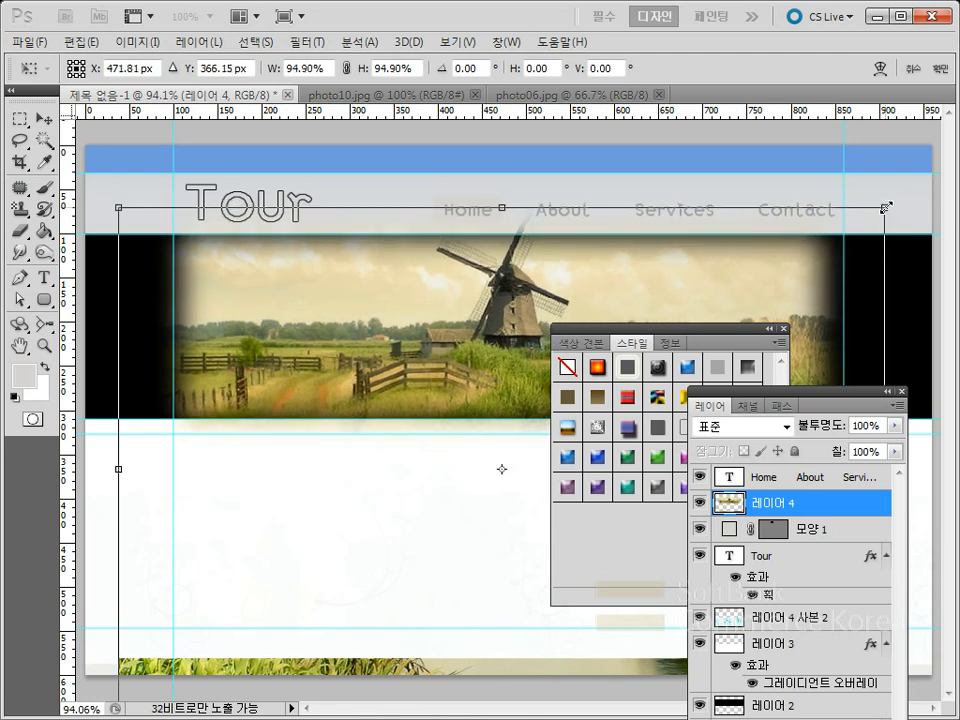
pyautogui.moveTo(404, 345); pyautogui.dragTo(407, 341)
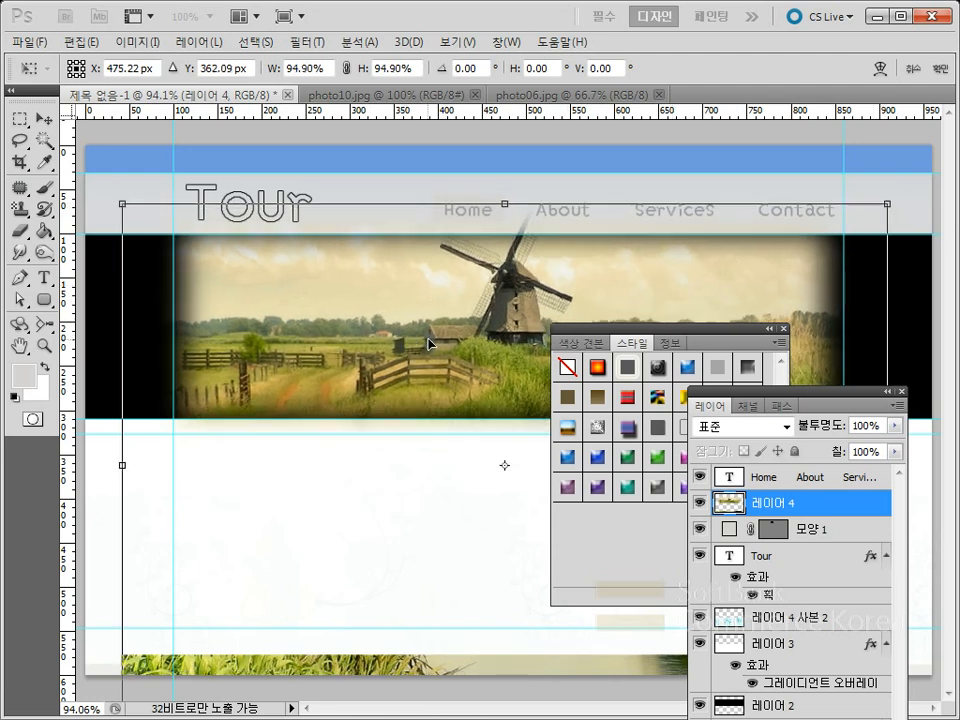
pyautogui.press('Return')
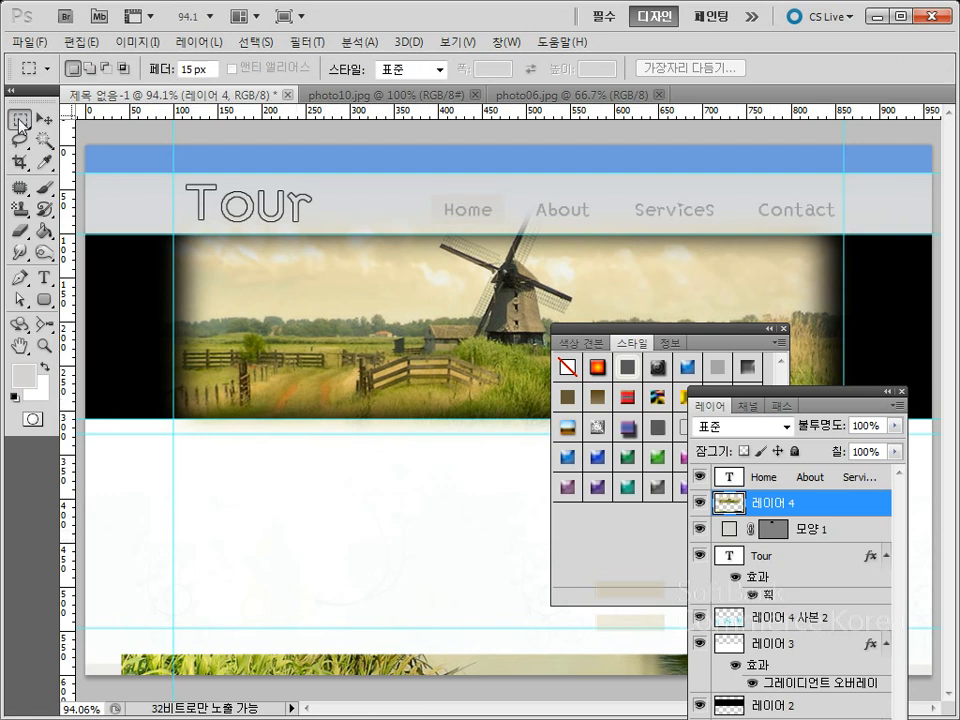
# Delete the leftover strip of the photo along the canvas's lower edge, clearing its remains with a 0 px feather selection, and deselect.
pyautogui.moveTo(97, 596); pyautogui.dragTo(932, 680)
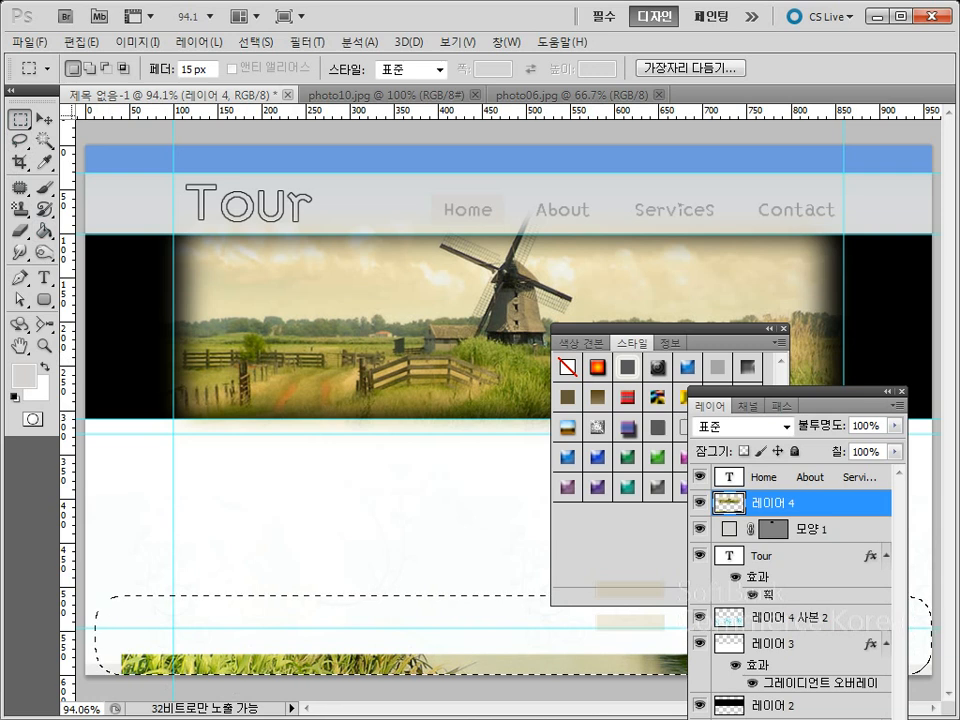
pyautogui.press('Delete')
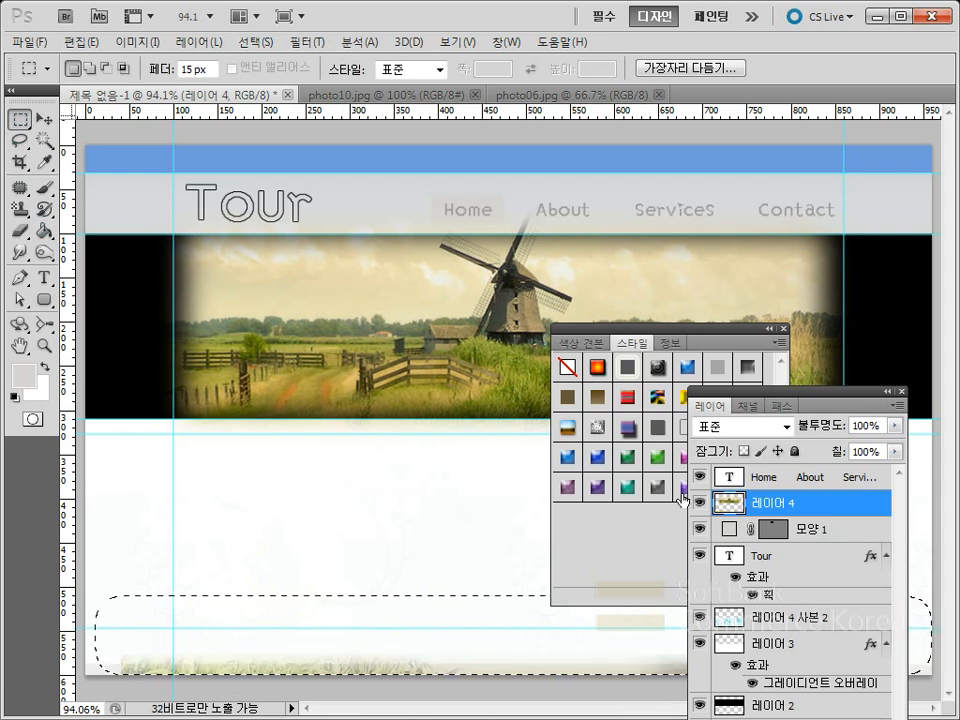
pyautogui.doubleClick(212, 70)
pyautogui.write('0')
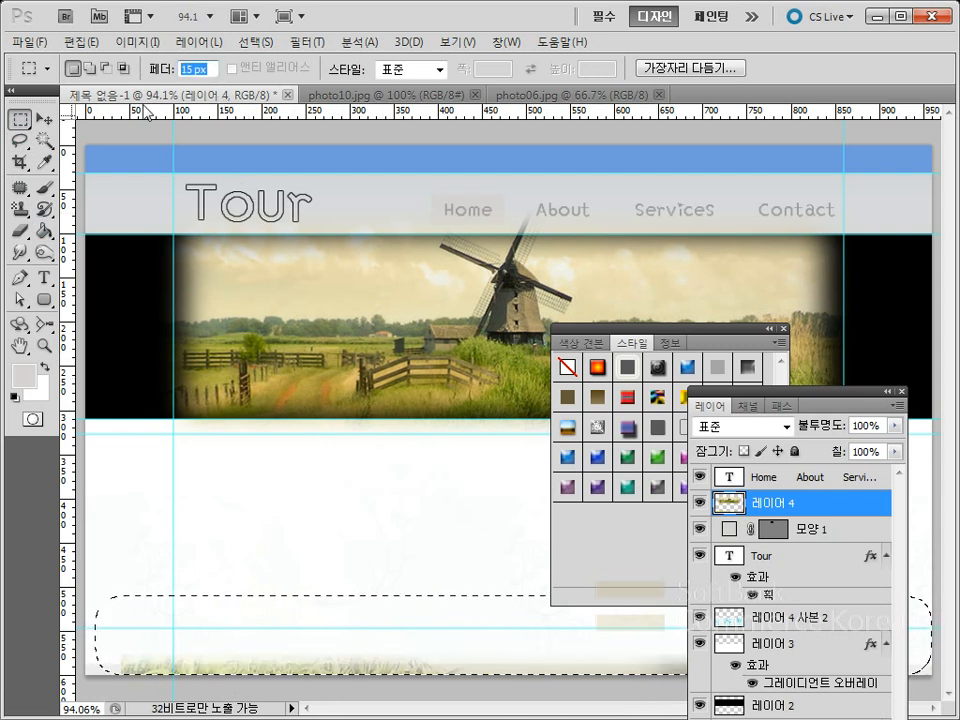
pyautogui.click(151, 582)
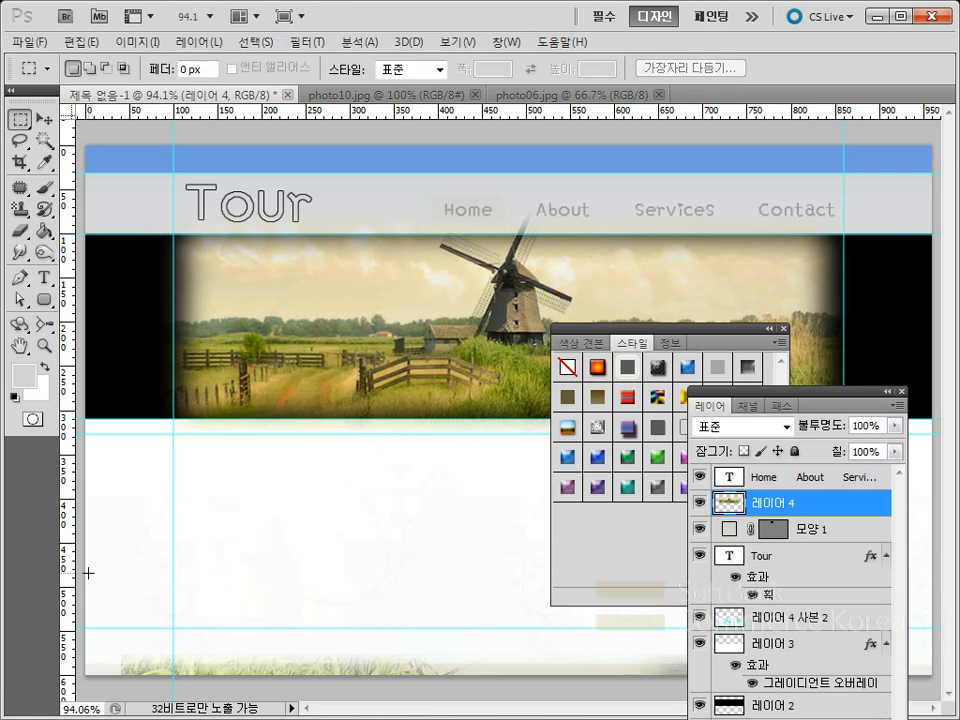
pyautogui.moveTo(133, 660); pyautogui.dragTo(932, 673)
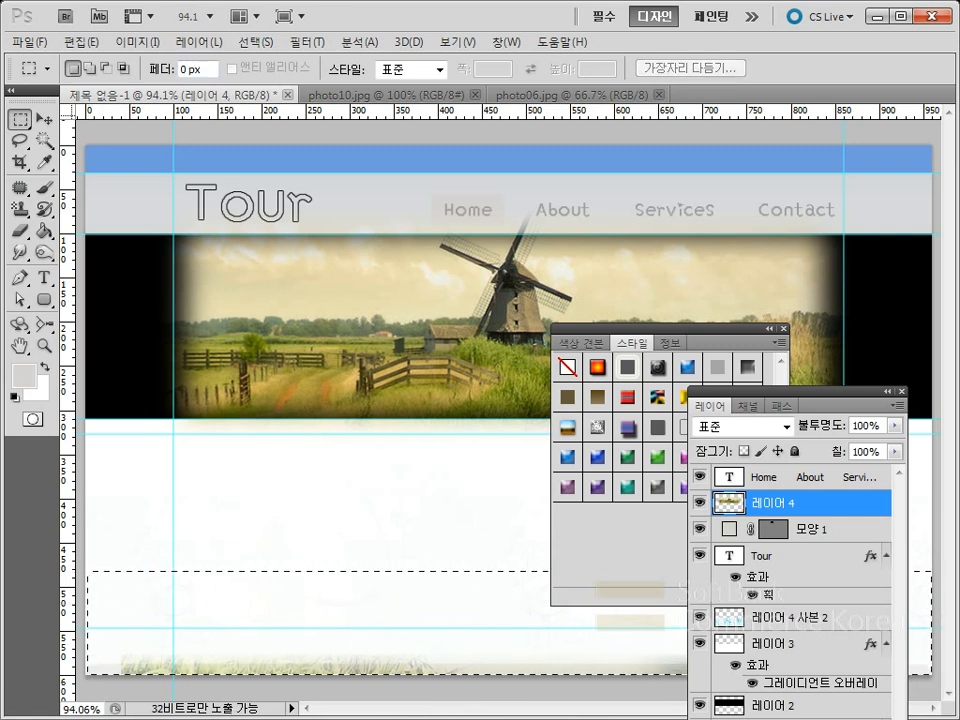
pyautogui.press('Delete')
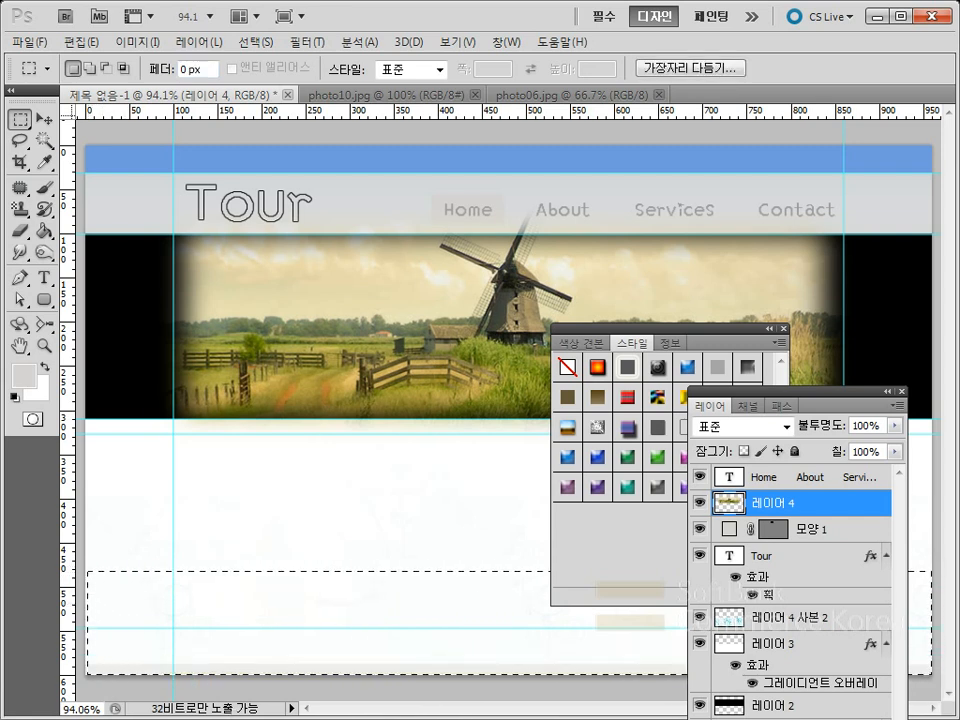
pyautogui.click(343, 530)
# Close the floating Styles and Layers panels and choose the Type tool.
pyautogui.click(729, 329)
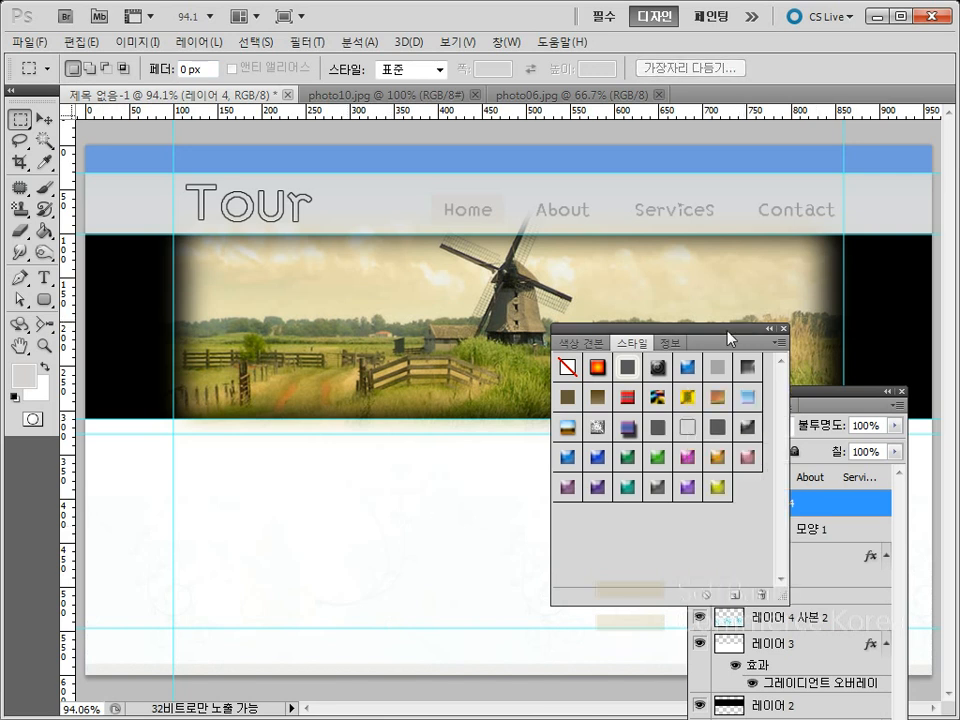
pyautogui.click(784, 329)
pyautogui.click(901, 391)
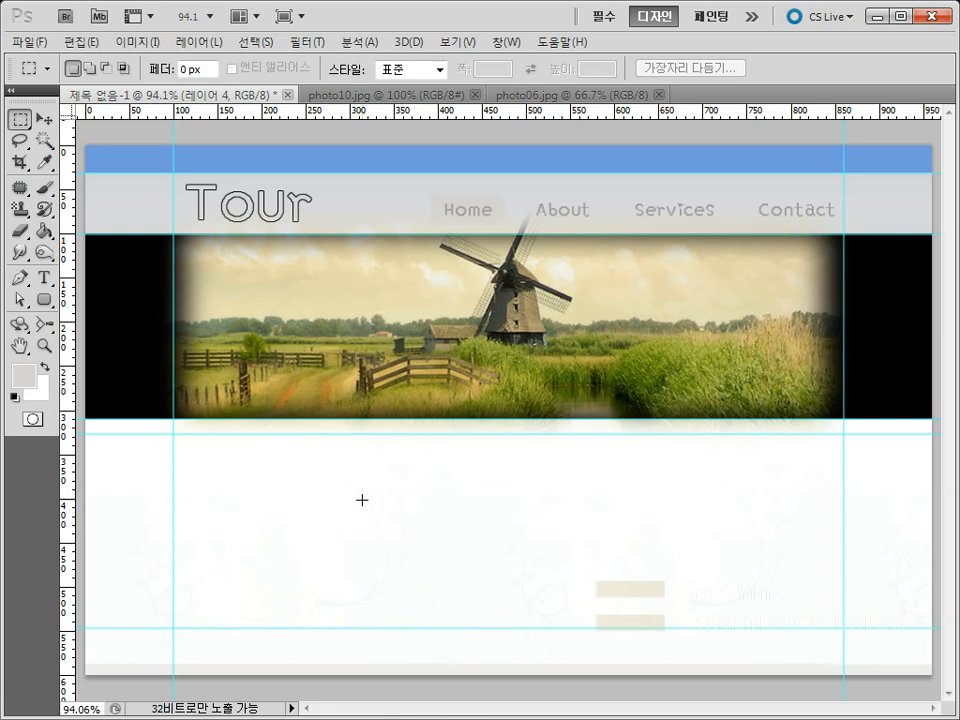
pyautogui.click(44, 277)
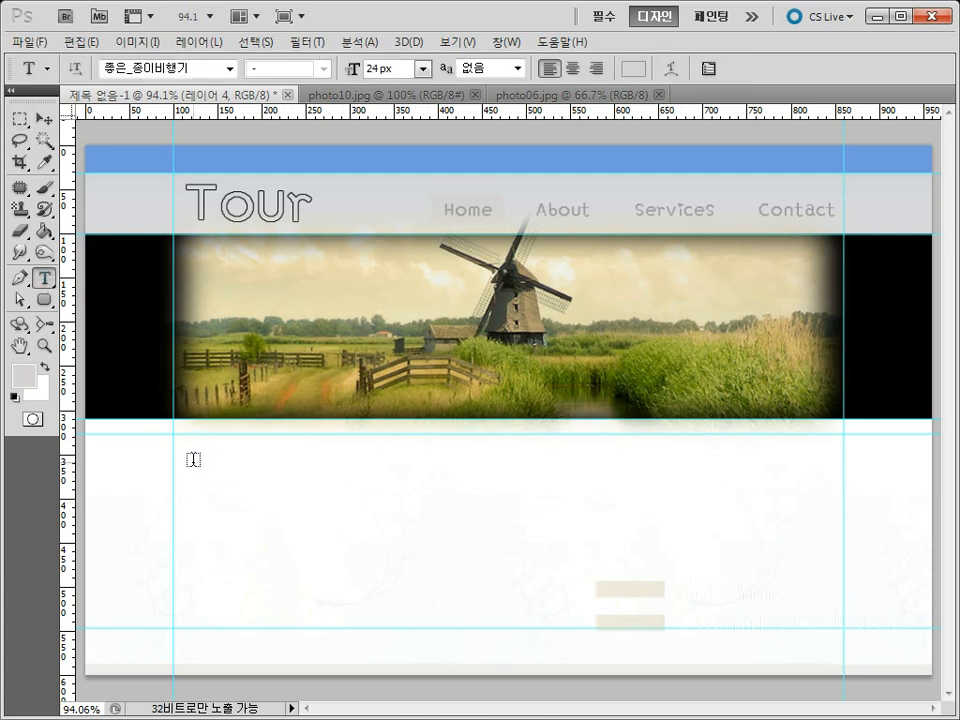
# Add the heading "About" in 48 px type below the banner and move it up just under the windmill photo's lower-left part.
pyautogui.click(185, 479)
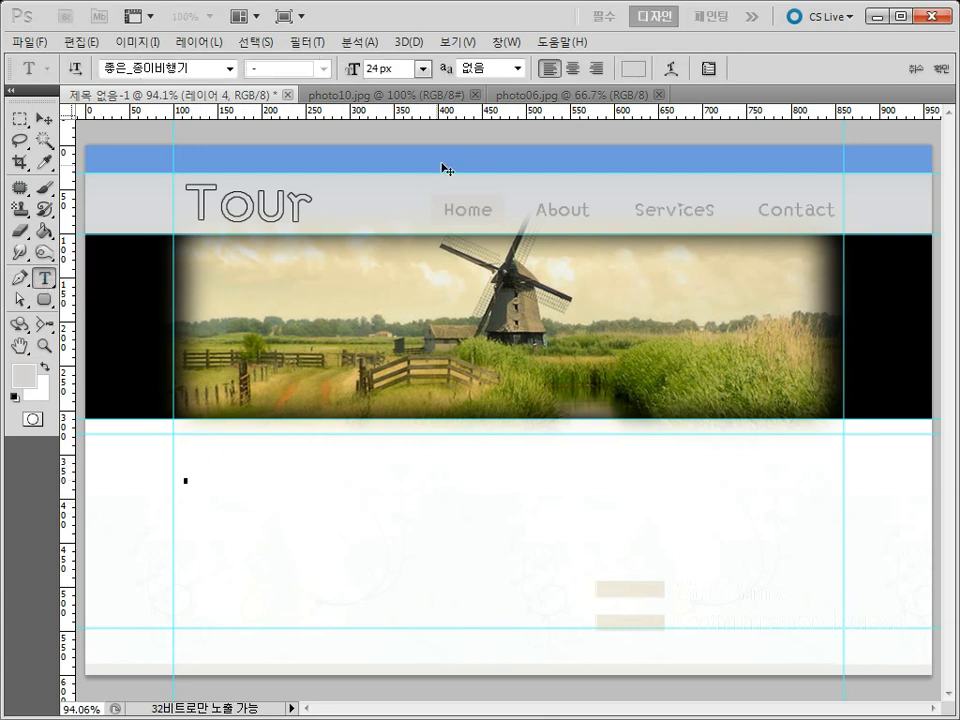
pyautogui.click(424, 68)
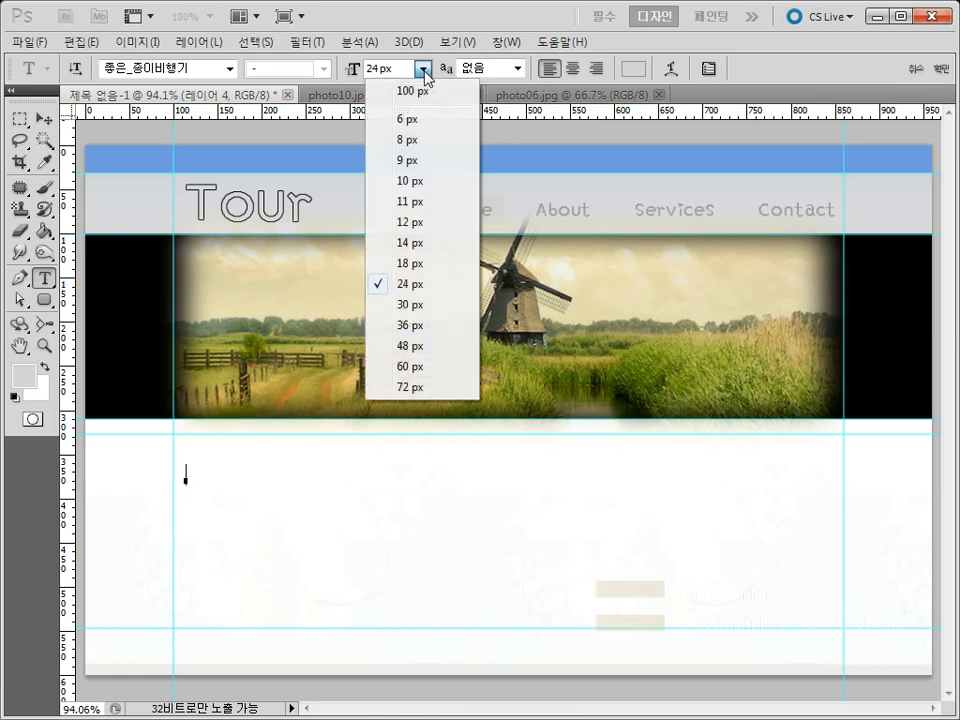
pyautogui.click(410, 325)
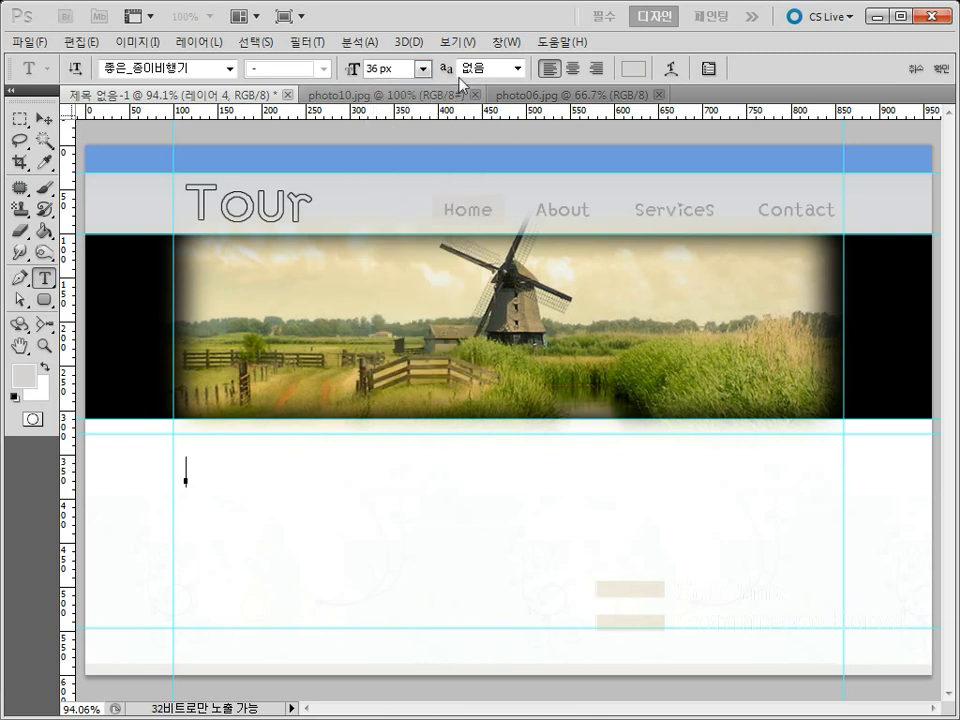
pyautogui.click(424, 68)
pyautogui.click(403, 344)
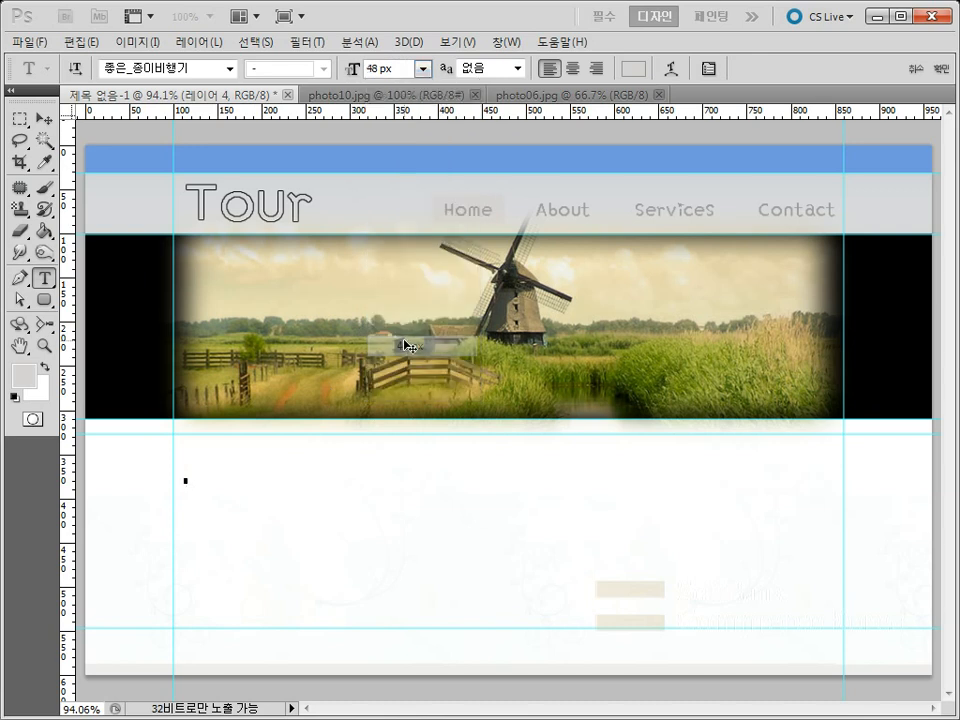
pyautogui.write('A')
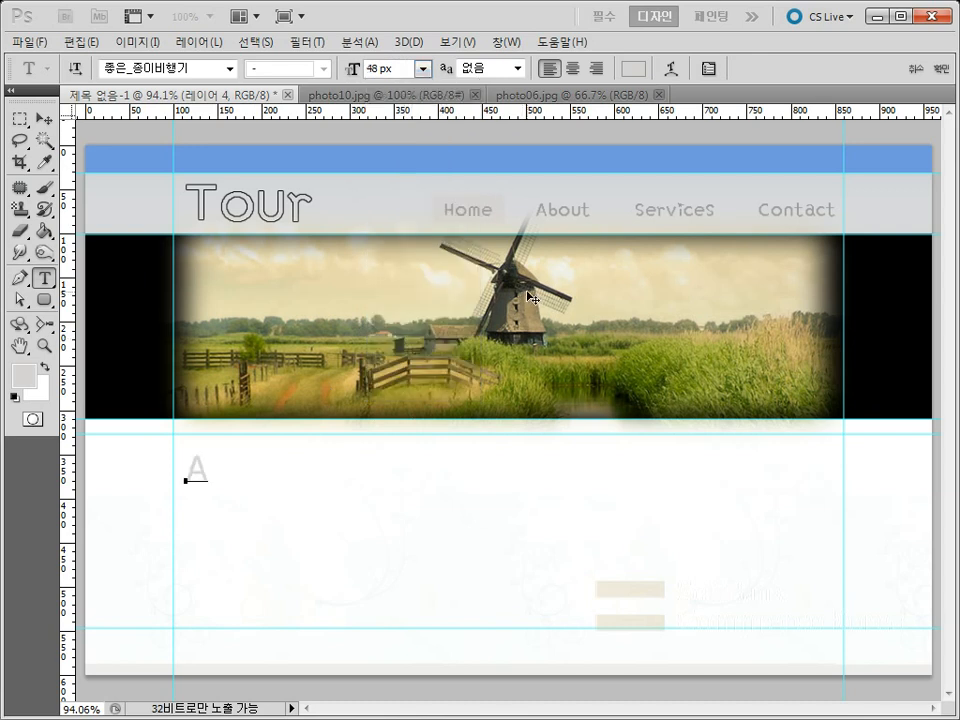
pyautogui.write('bout')
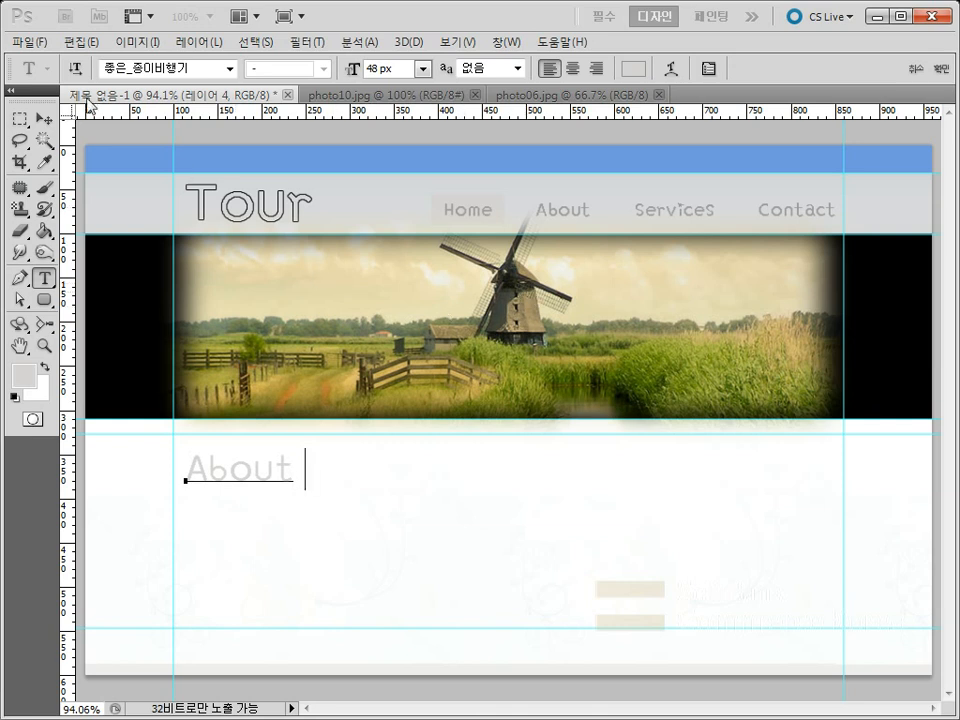
pyautogui.click(44, 118)
pyautogui.moveTo(237, 475); pyautogui.dragTo(233, 455)
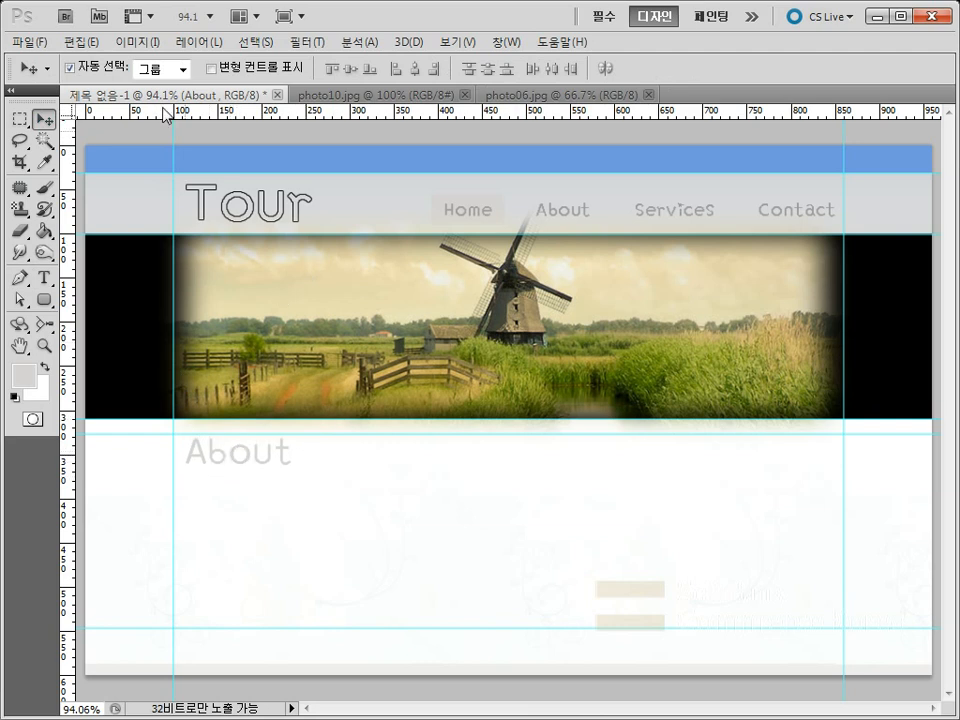
# Open the city image photo04 from the photo2 folder.
pyautogui.click(28, 41)
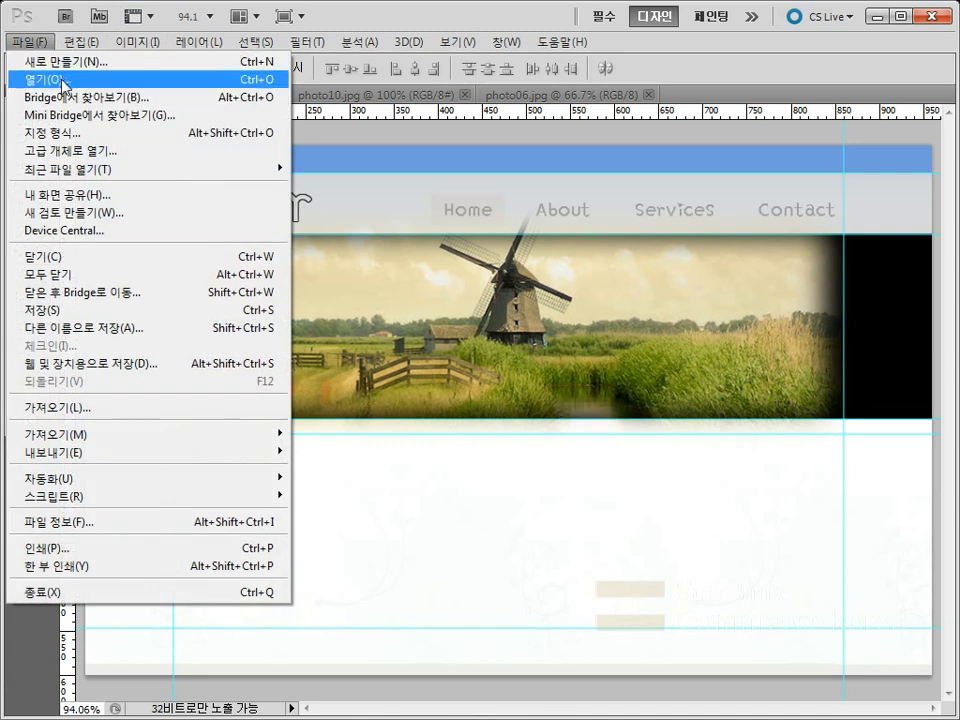
pyautogui.click(46, 78)
pyautogui.click(712, 312)
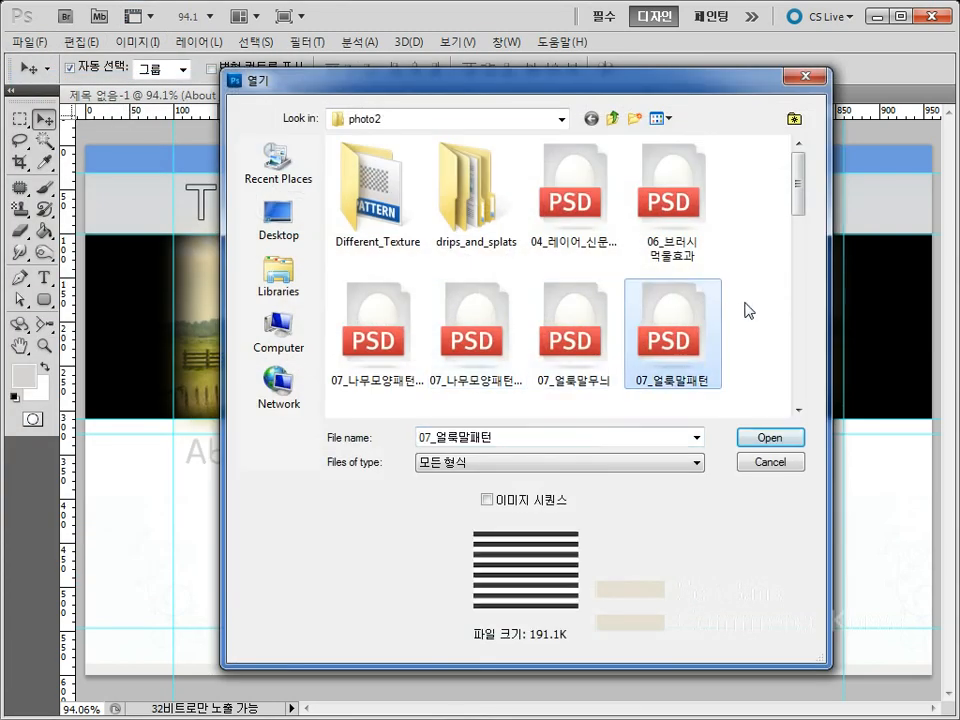
pyautogui.scroll(-10, 746, 320)
pyautogui.scroll(5, 600, 285)
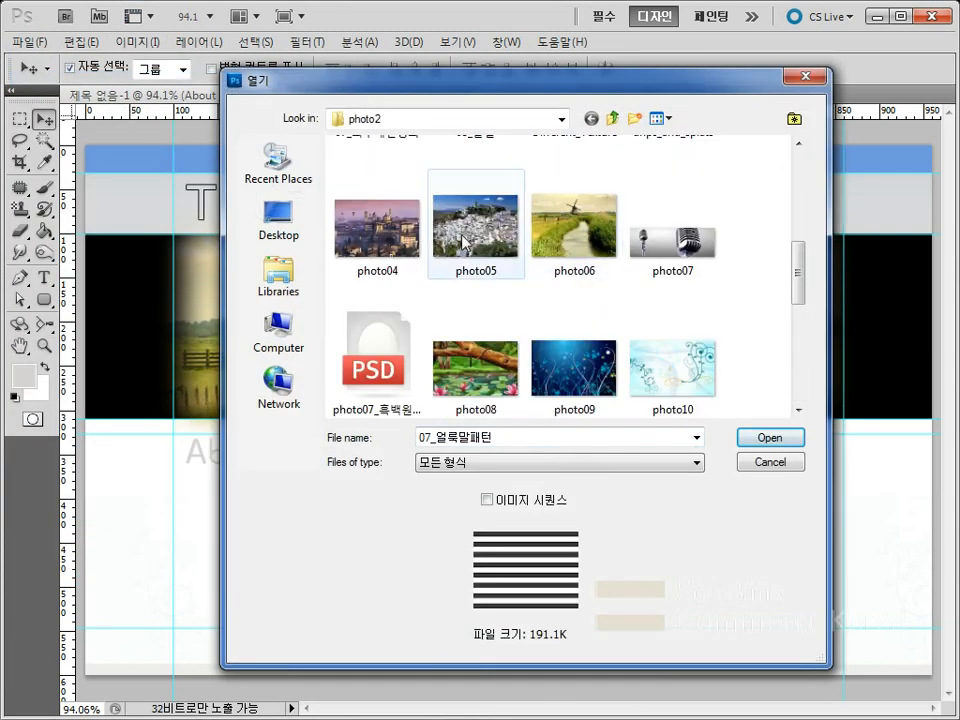
pyautogui.click(482, 268)
pyautogui.click(360, 240)
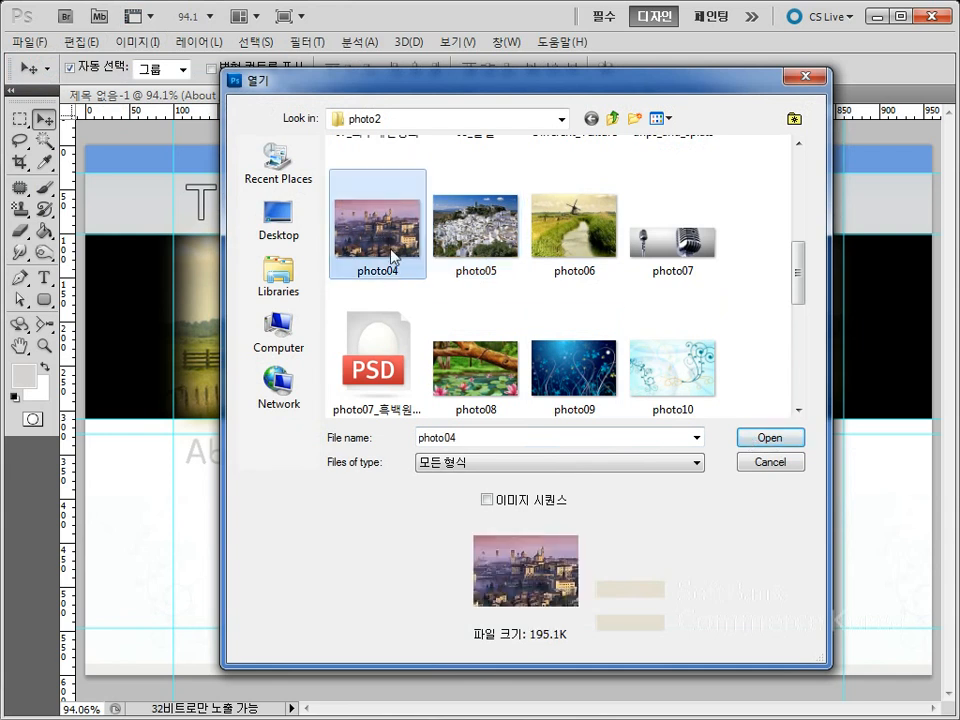
pyautogui.click(783, 439)
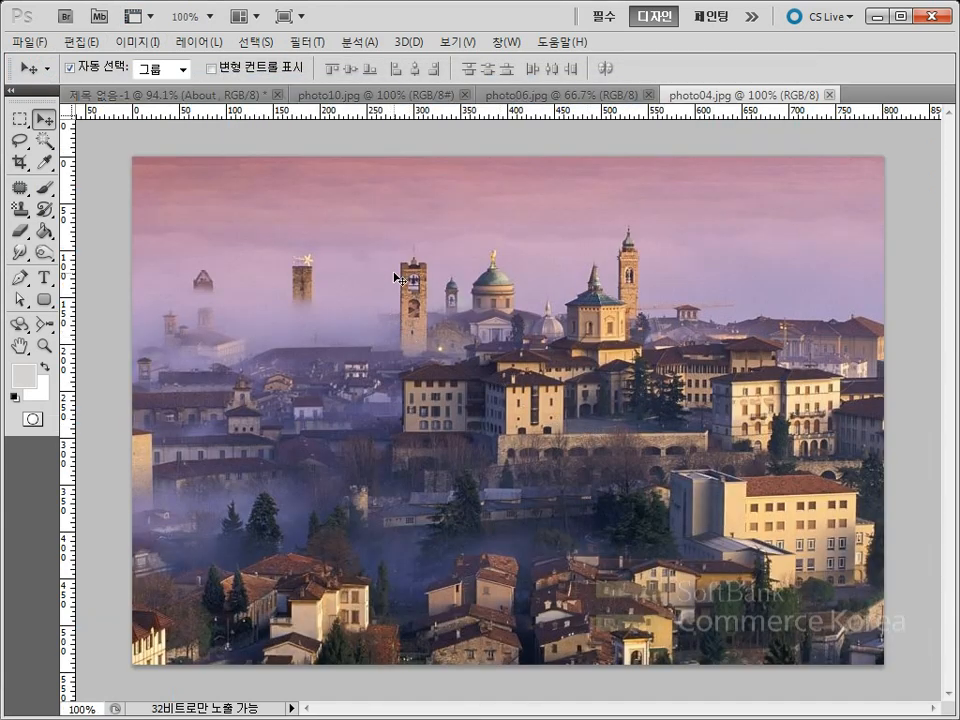
# Copy the entire city photo and paste it into the untitled web layout document.
pyautogui.hotkey('ctrl', 'a')
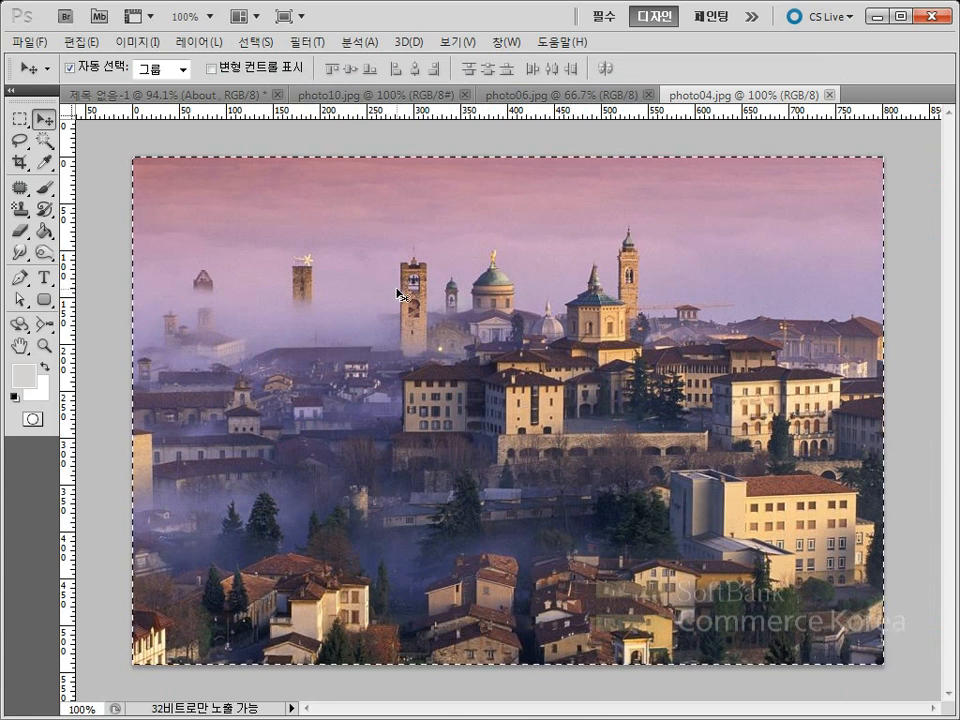
pyautogui.click(150, 98)
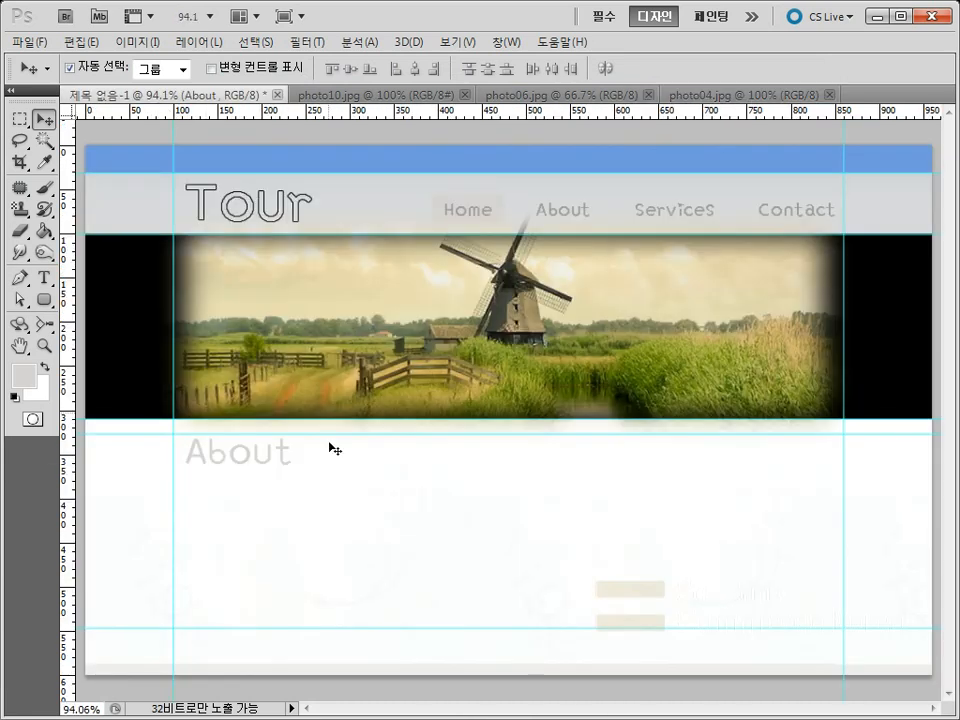
pyautogui.hotkey('ctrl', 'v')
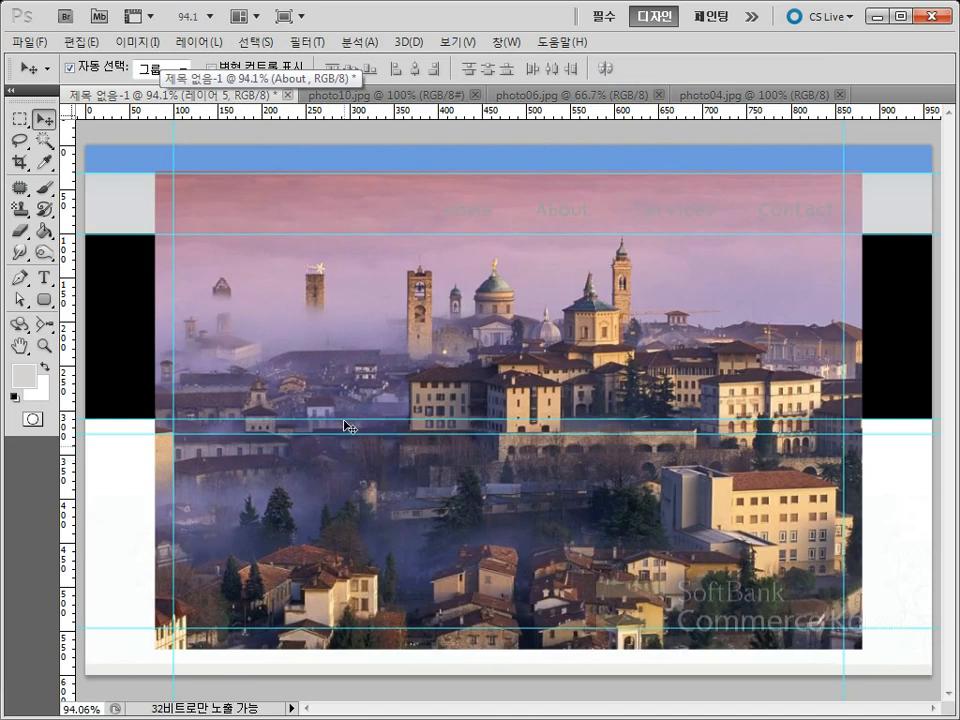
# Scale the pasted city photo proportionally to about 32.8% and place it below the "About" heading, beside the left vertical guide.
pyautogui.moveTo(306, 338); pyautogui.dragTo(331, 389)
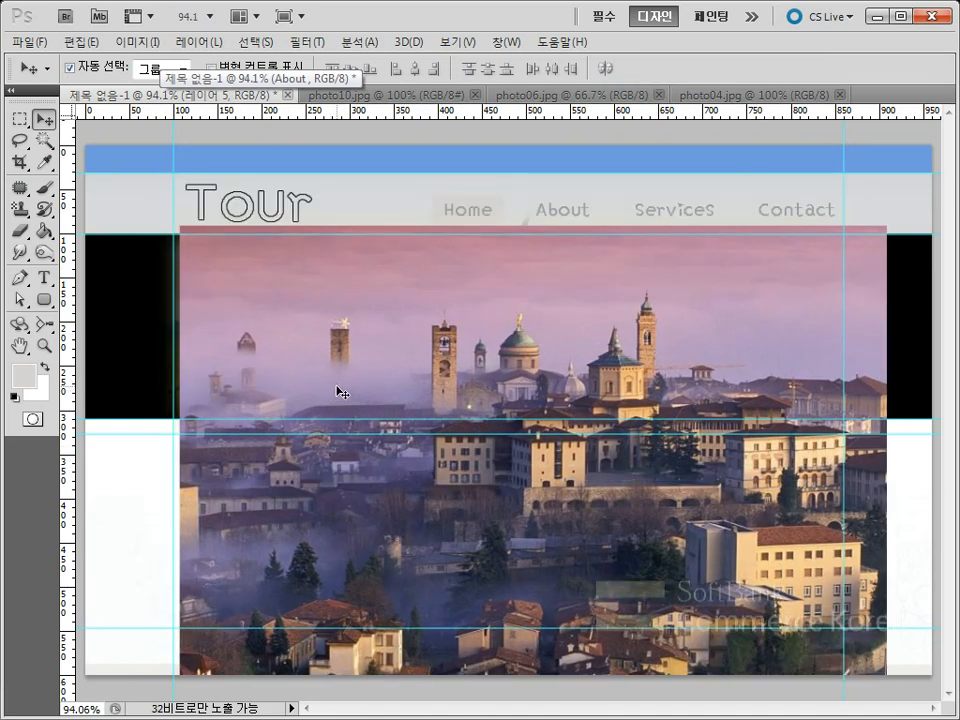
pyautogui.hotkey('ctrl', 't')
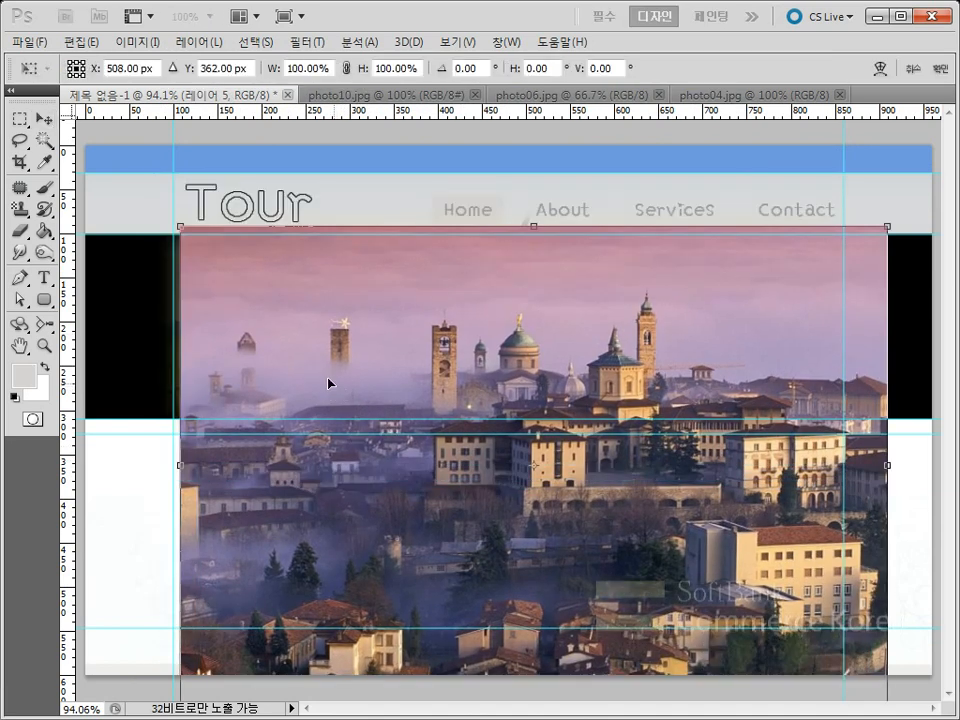
pyautogui.moveTo(181, 226); pyautogui.dragTo(594, 505)
pyautogui.moveTo(694, 565); pyautogui.dragTo(432, 474)
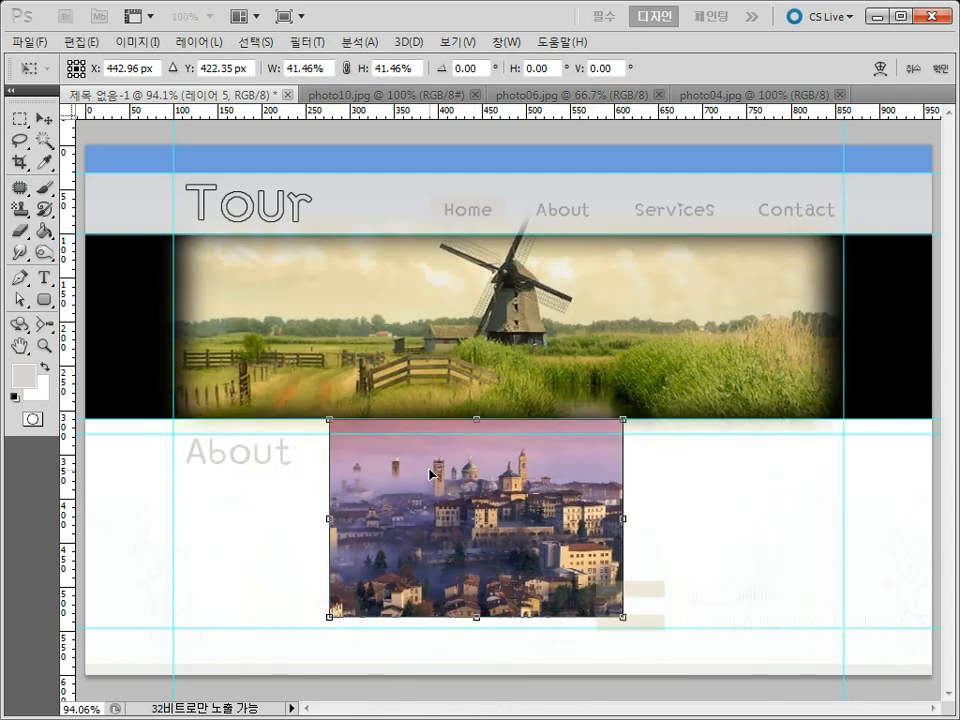
pyautogui.moveTo(624, 421); pyautogui.dragTo(567, 466)
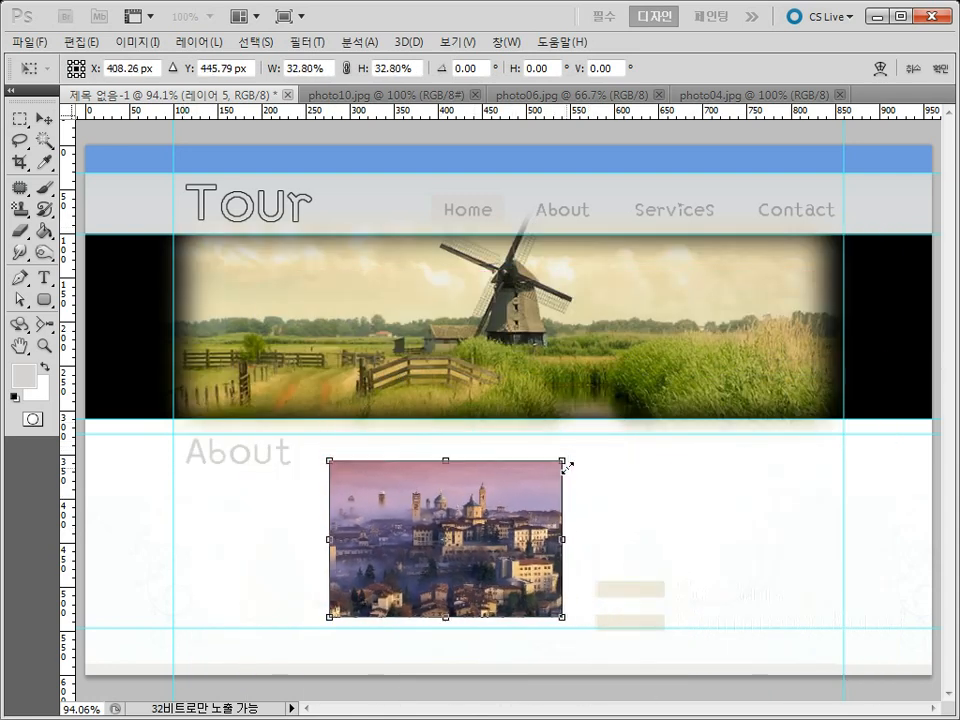
pyautogui.moveTo(513, 534); pyautogui.dragTo(374, 549)
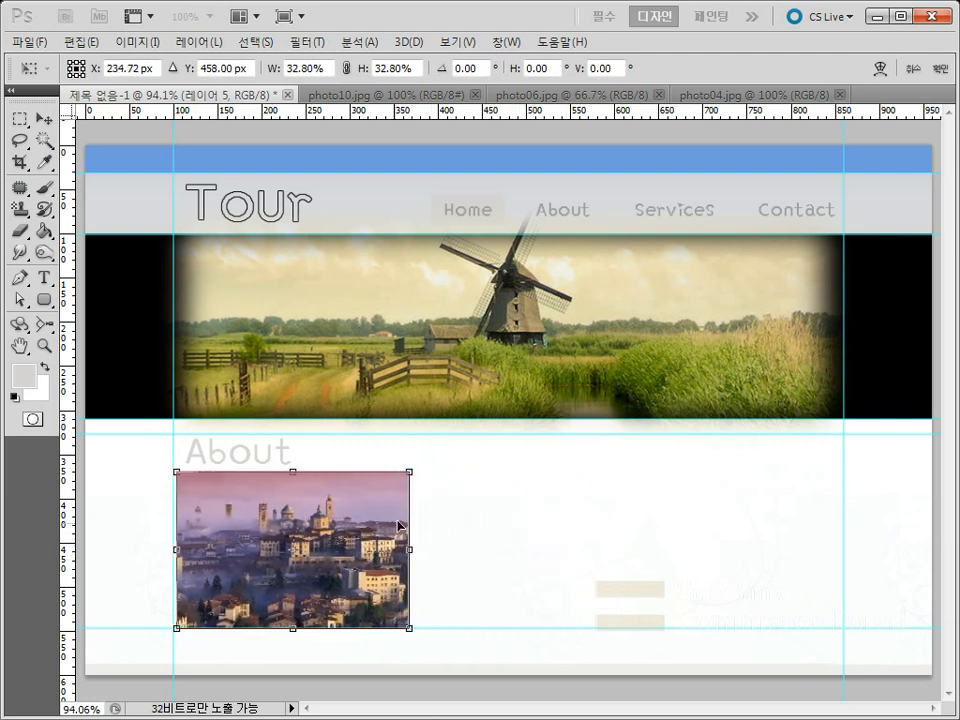
pyautogui.press('Return')
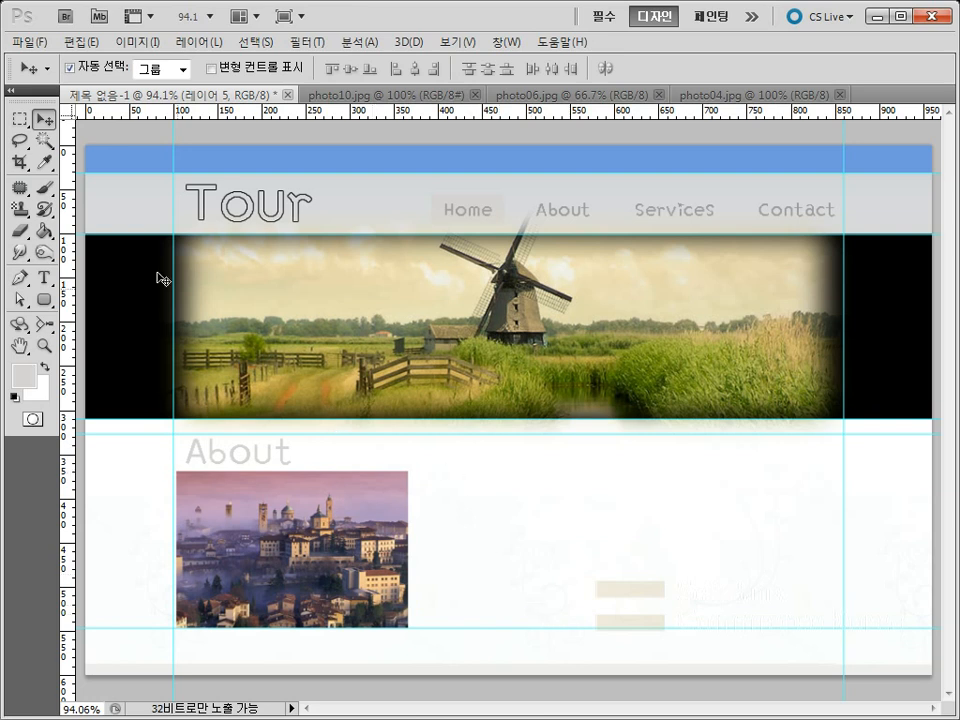
# Add three paragraphs of random placeholder text in 12 px type to the right of the city photo.
pyautogui.press('t')
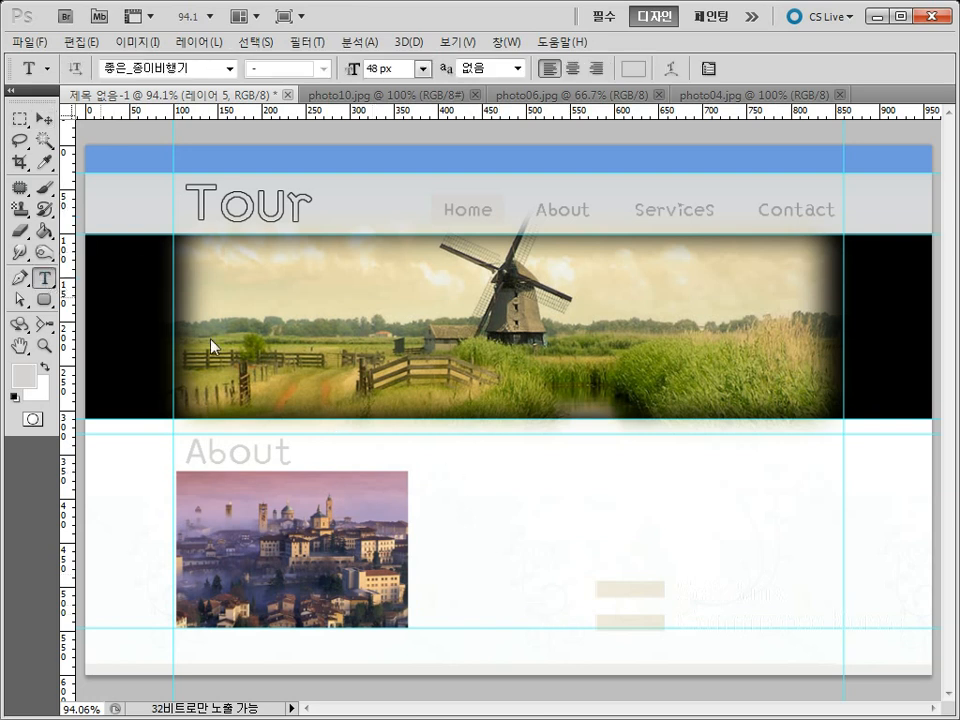
pyautogui.click(470, 470)
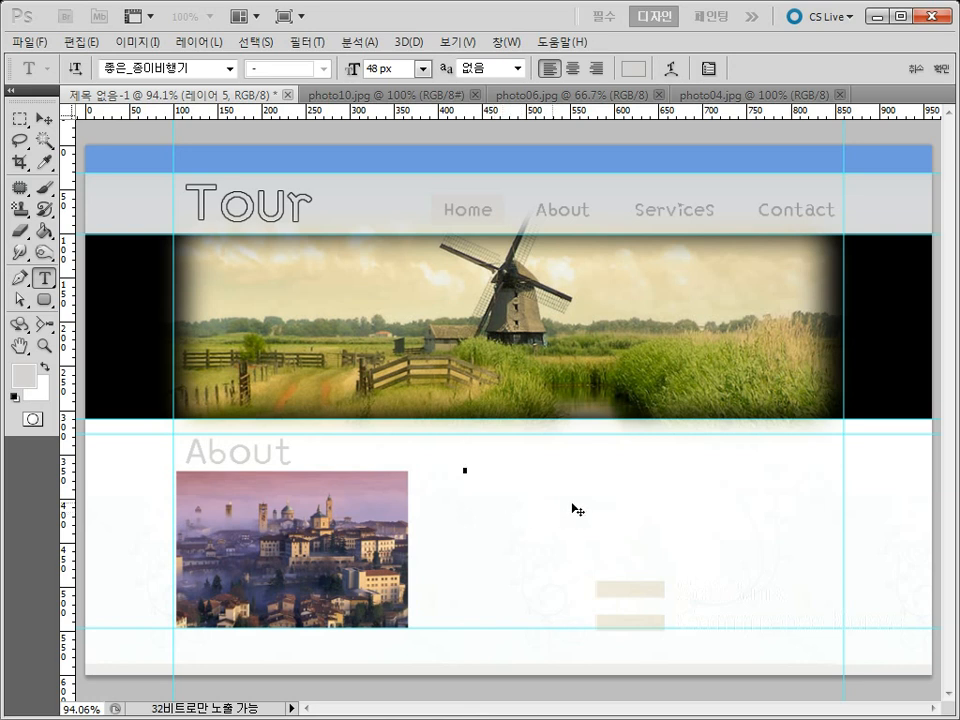
pyautogui.click(422, 69)
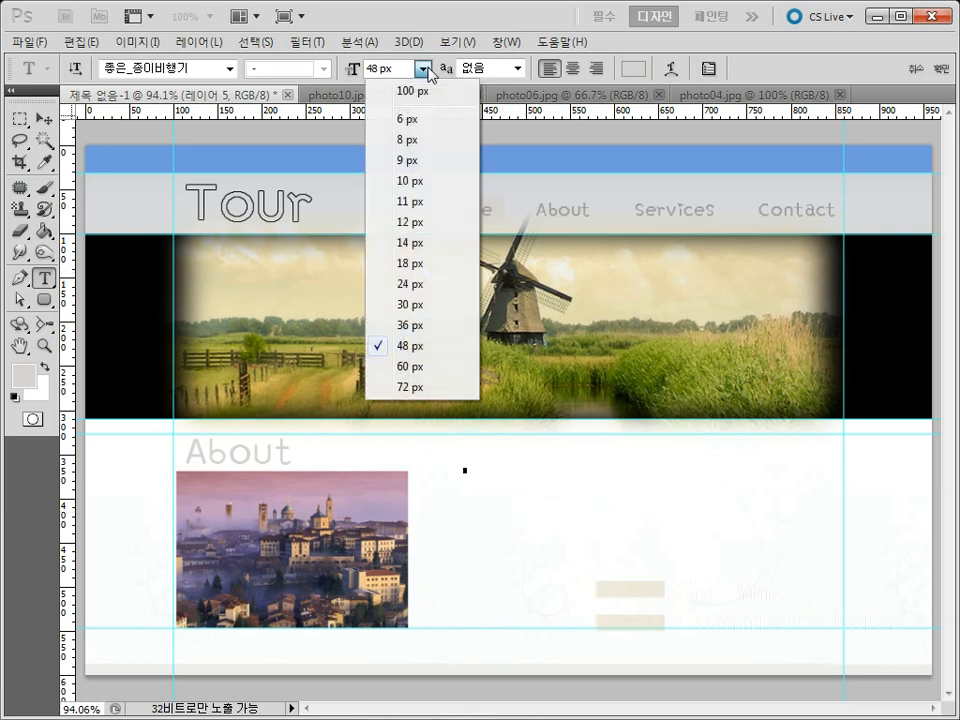
pyautogui.click(416, 181)
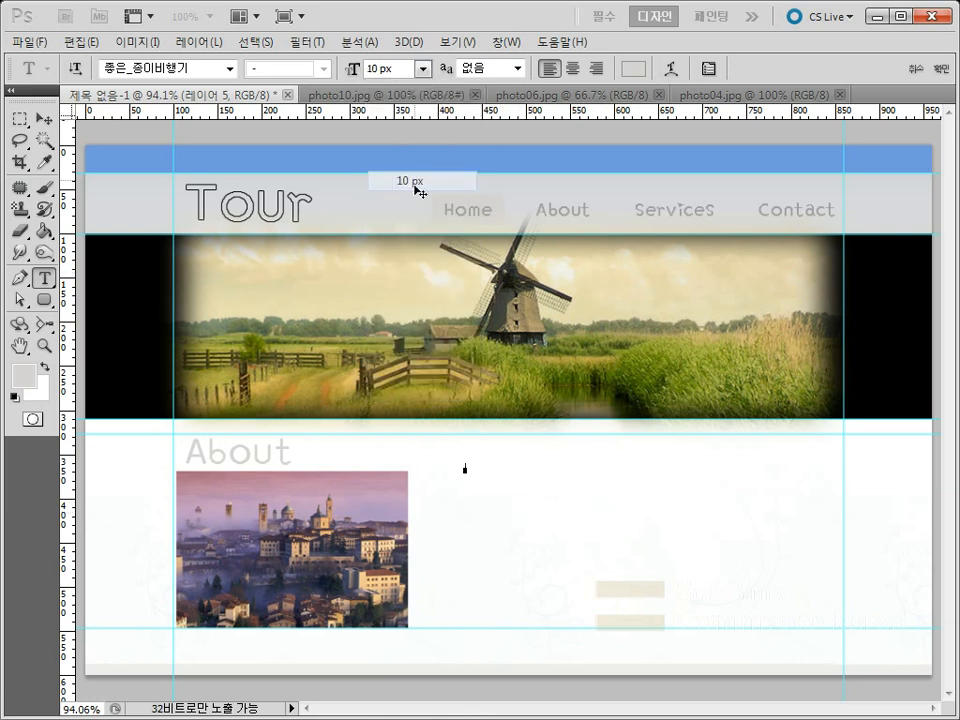
pyautogui.click(423, 69)
pyautogui.click(422, 221)
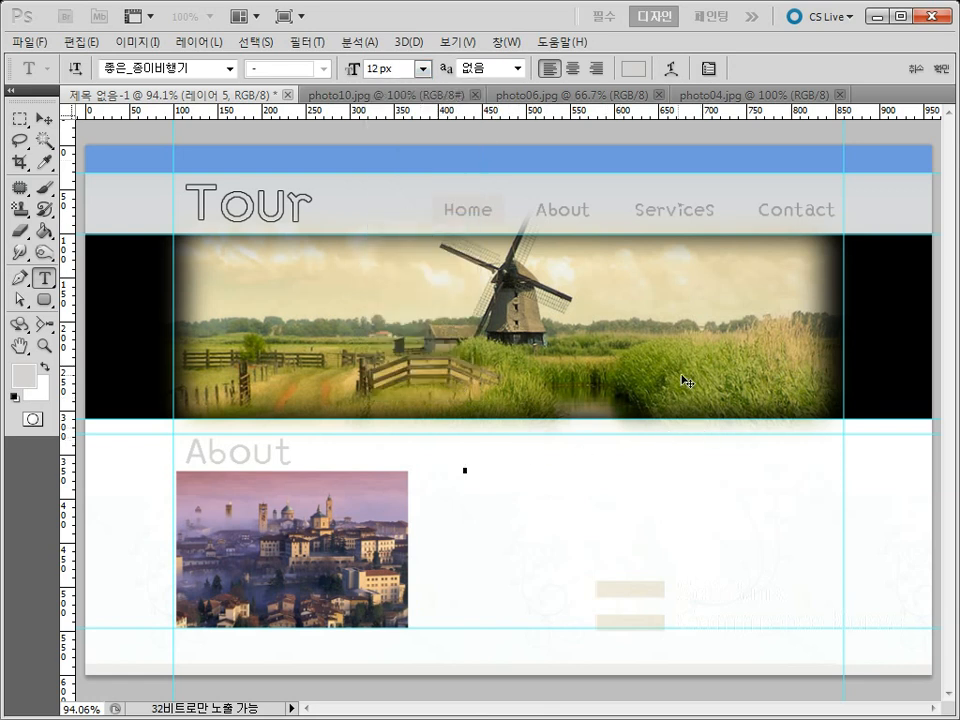
pyautogui.write('afafslsaslfafas')
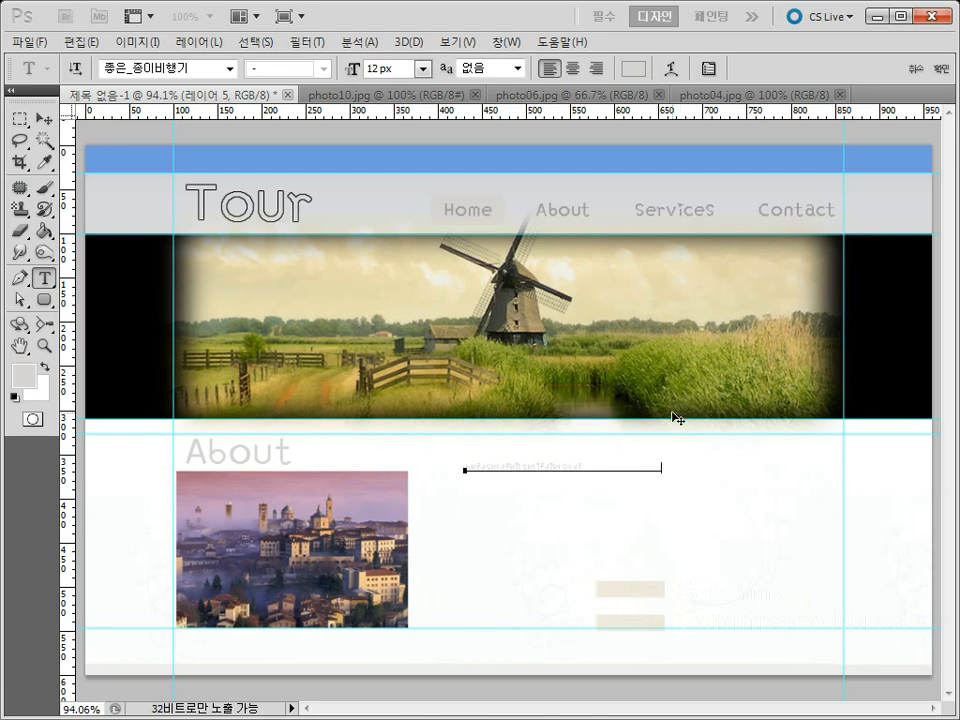
pyautogui.write('fjasifjslfafjersaf')
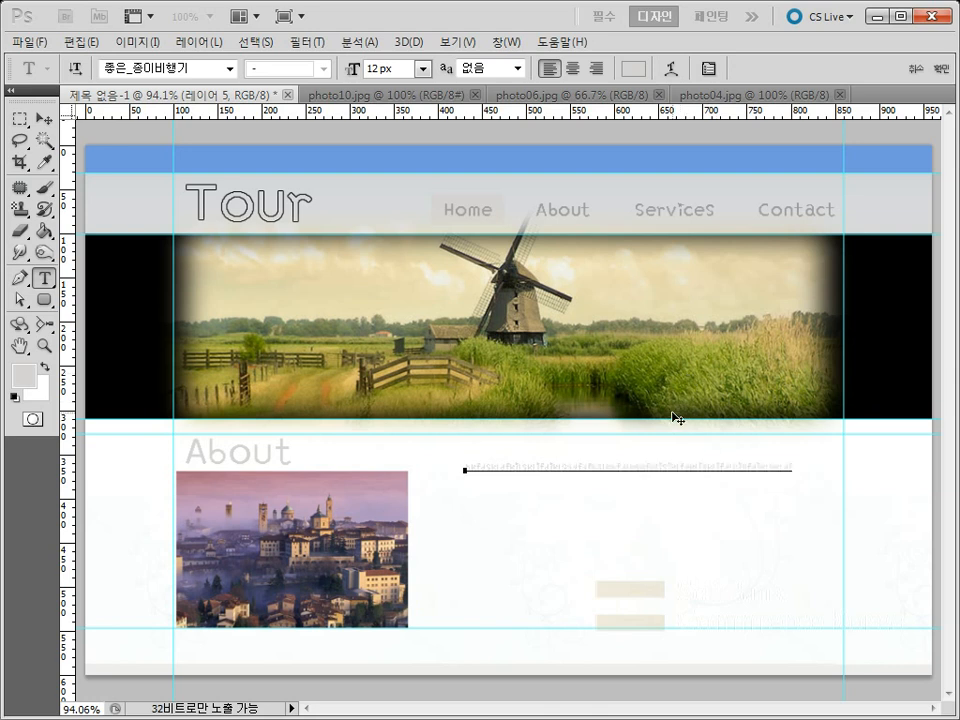
pyautogui.write('sfasfasdfsa')
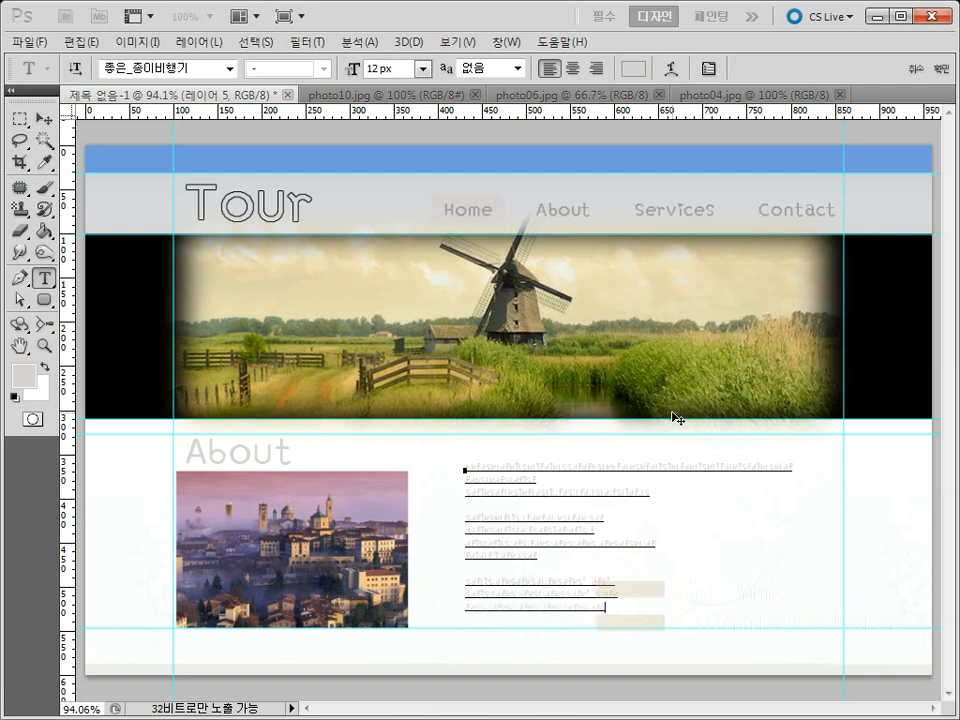
pyautogui.write('es afes afes')
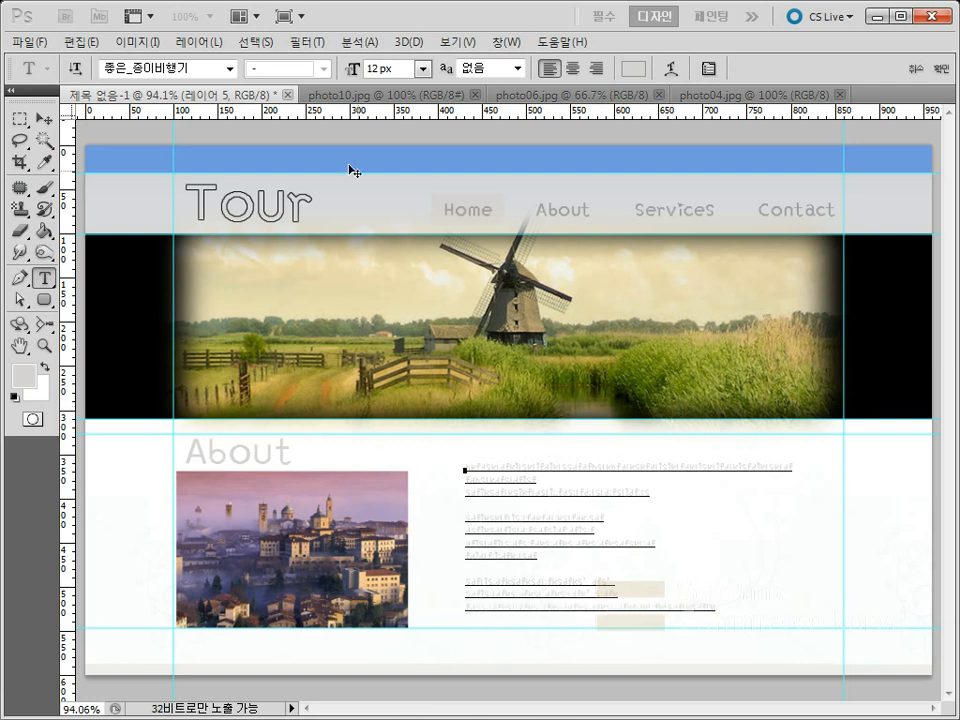
pyautogui.click(45, 120)
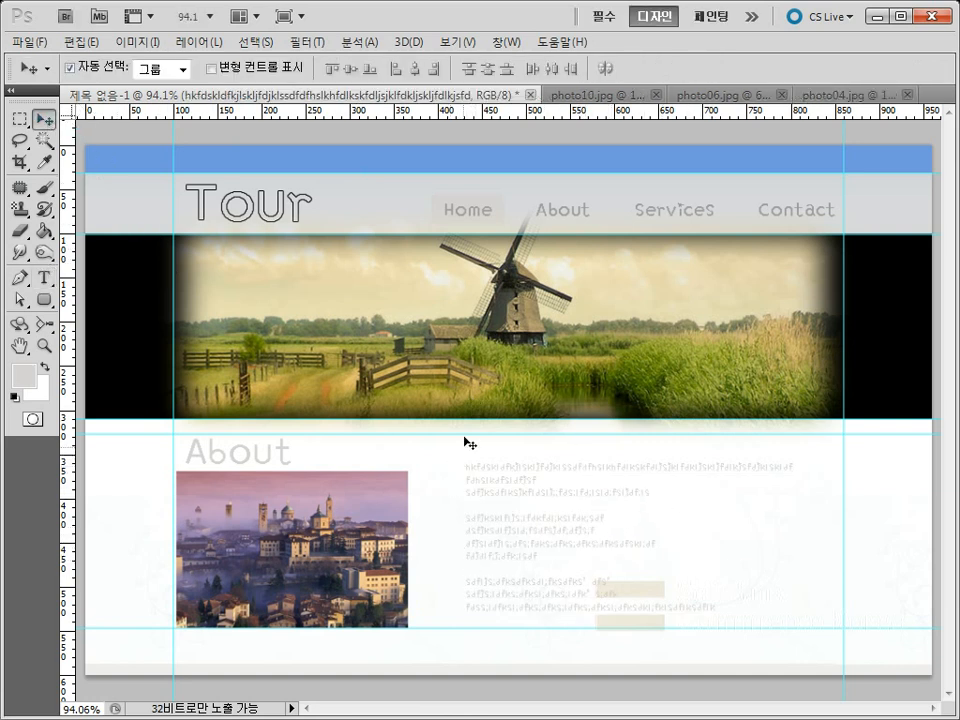
# Scale the city photo proportionally to about 96.2% and shift it slightly right of the left vertical guide, below the "About" heading.
pyautogui.click(397, 608)
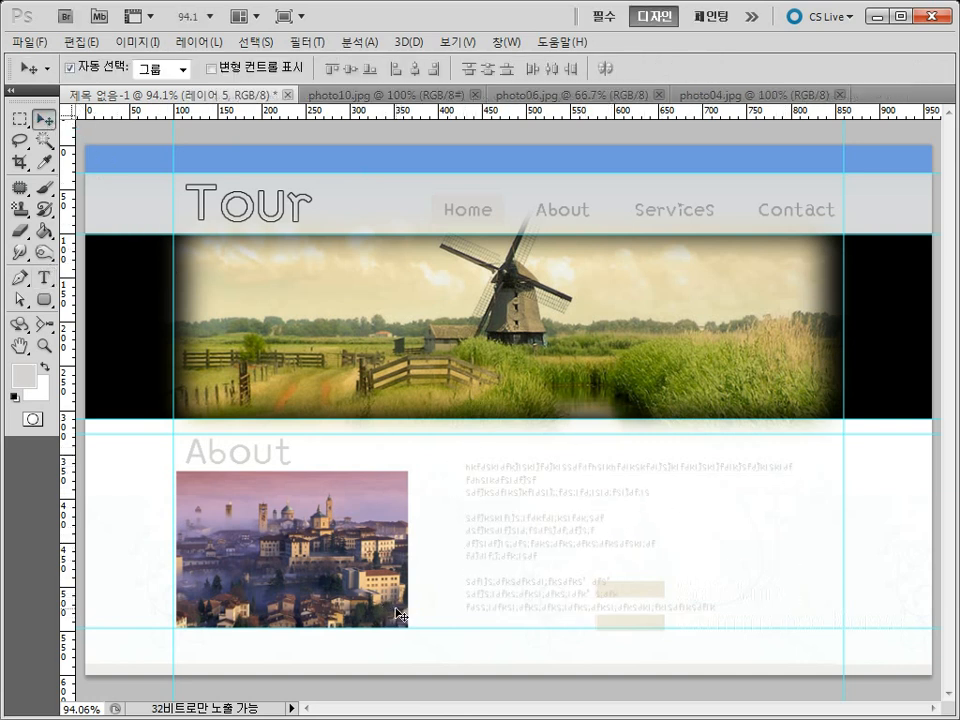
pyautogui.hotkey('ctrl', 't')
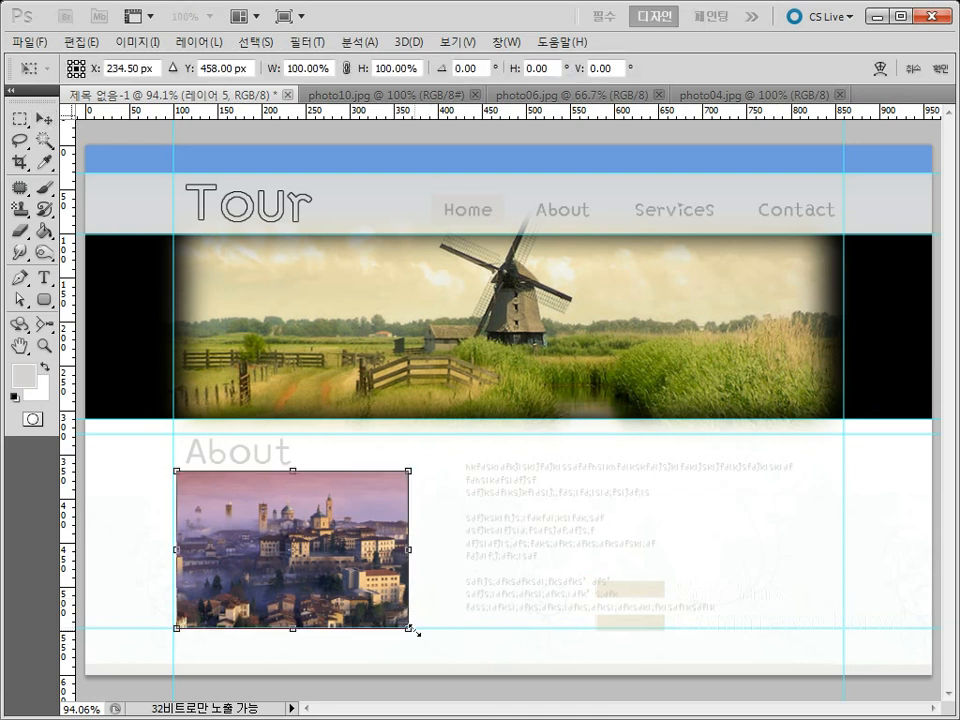
pyautogui.moveTo(405, 626); pyautogui.dragTo(402, 622)
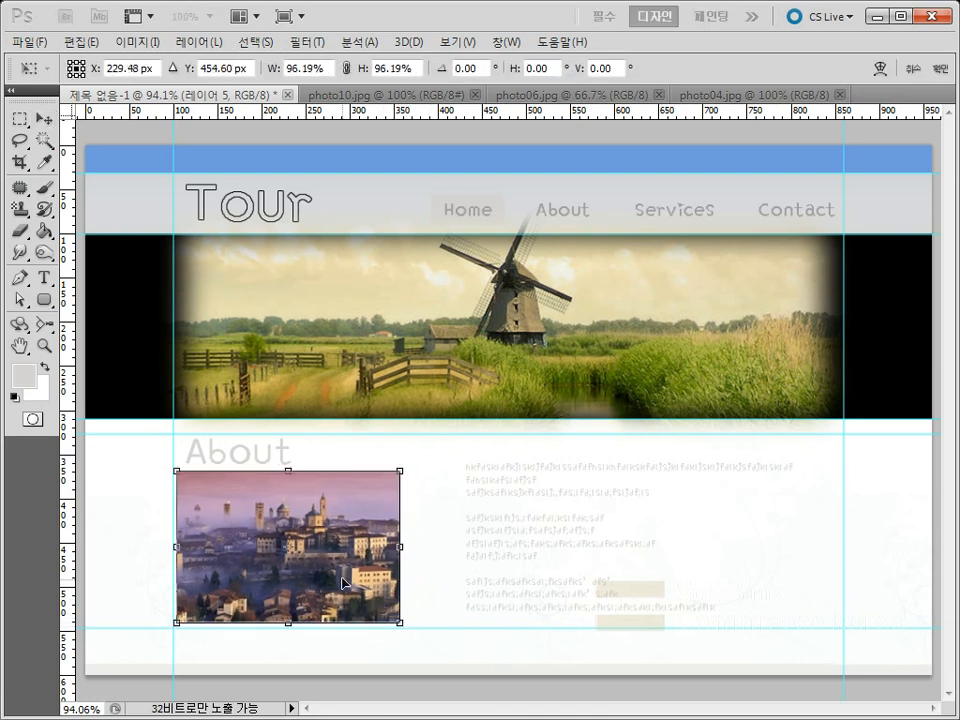
pyautogui.moveTo(342, 583); pyautogui.dragTo(347, 583)
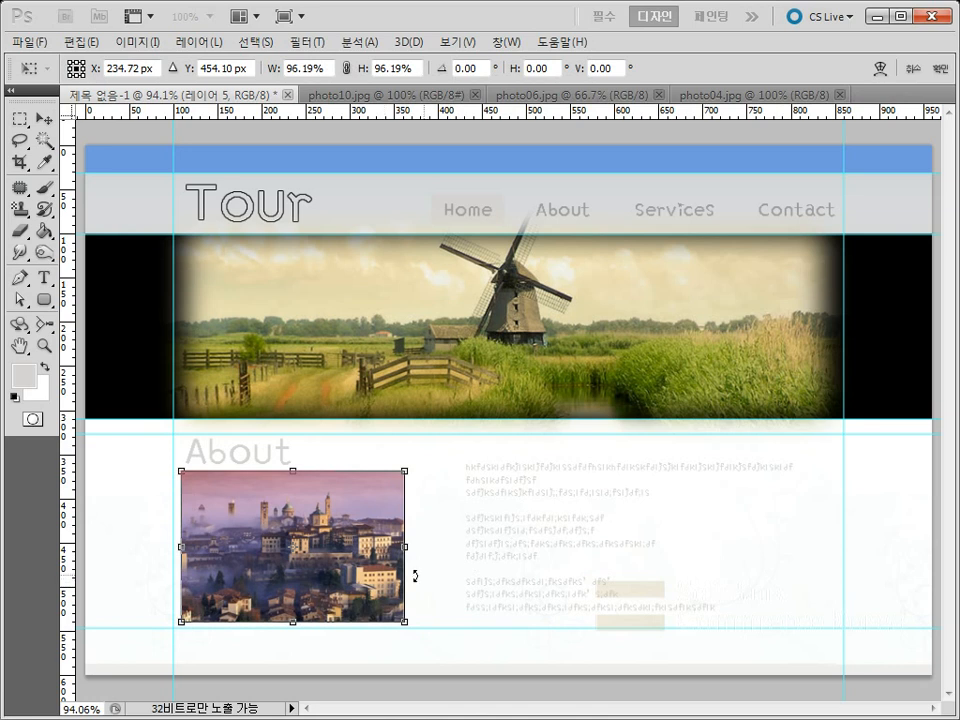
pyautogui.doubleClick(352, 583)
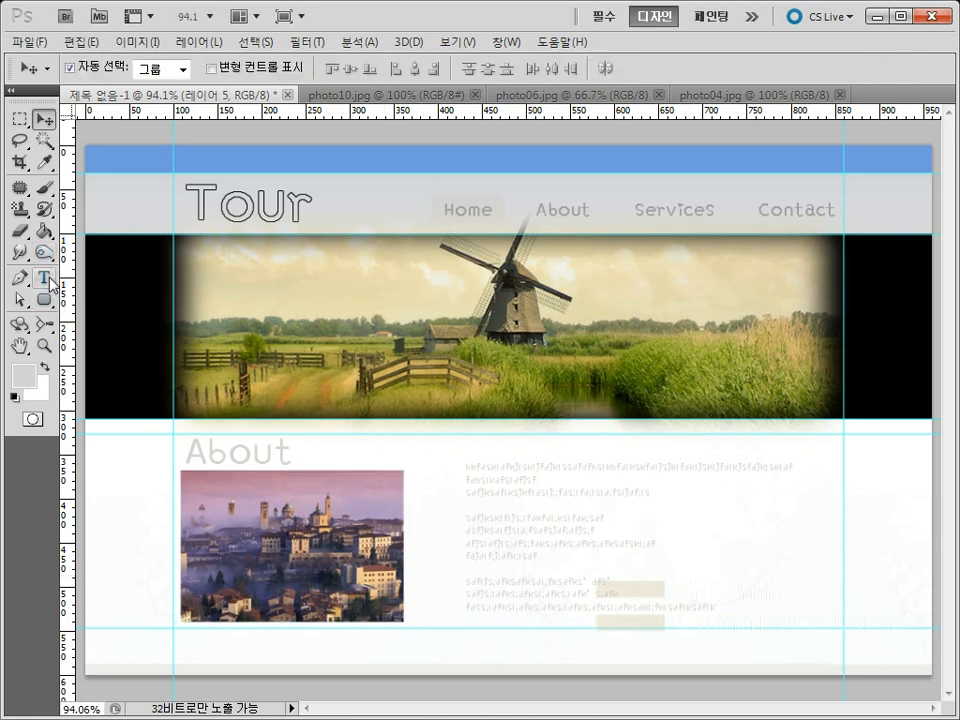
# Add the footer text "copywright 2015 design. All rights reserved." in 12 px type, coloured b0adad, below the city photo.
pyautogui.click(44, 278)
pyautogui.click(24, 378)
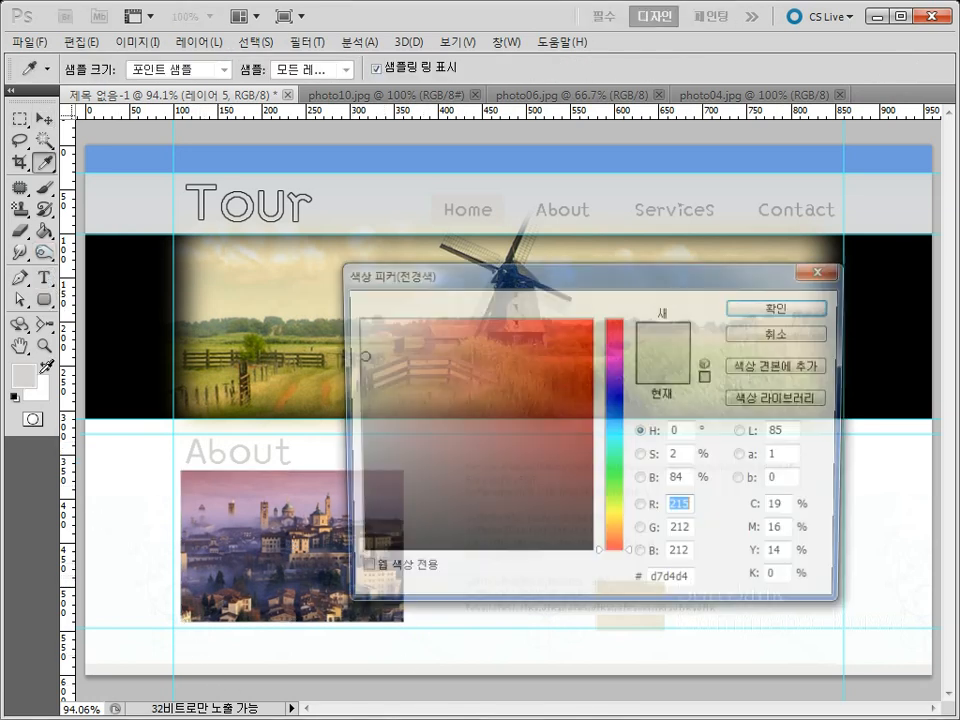
pyautogui.click(357, 391)
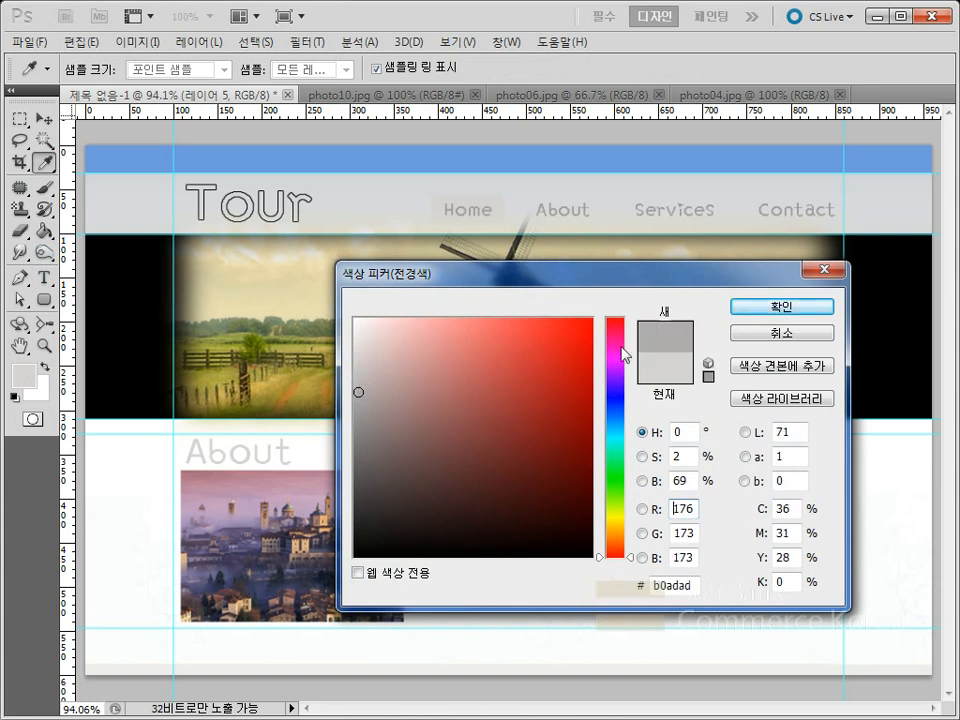
pyautogui.click(780, 307)
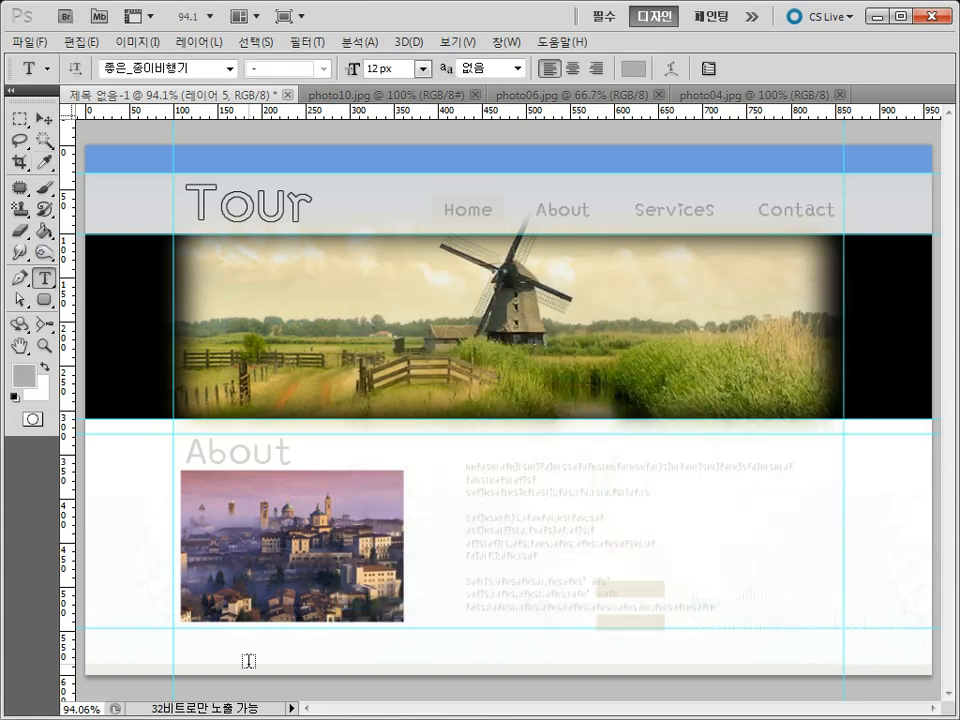
pyautogui.click(192, 650)
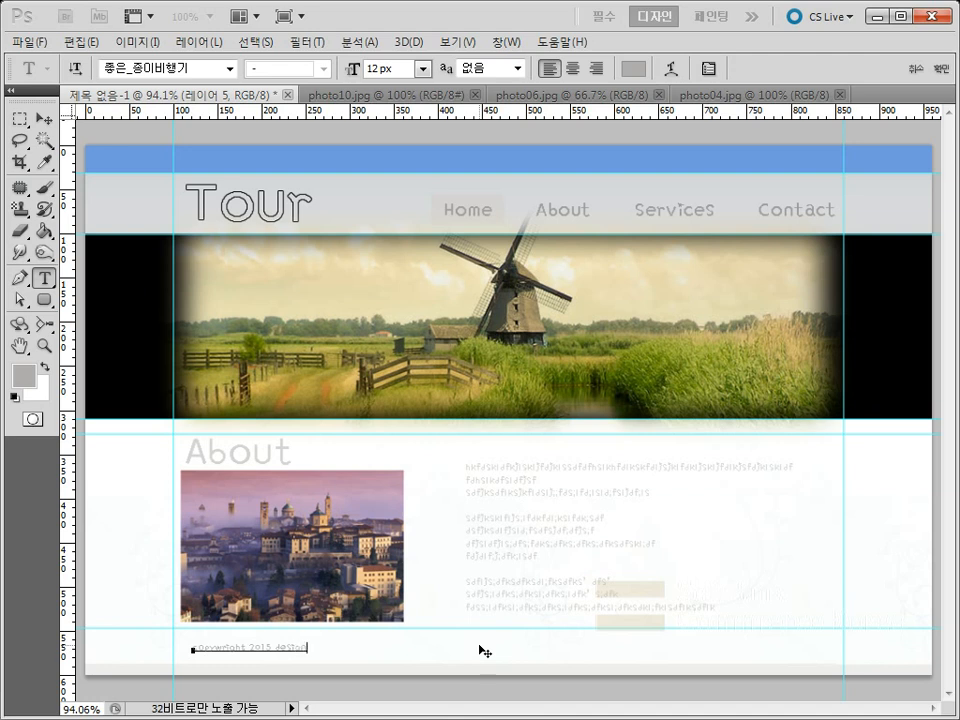
pyautogui.write('. All rights reserved')
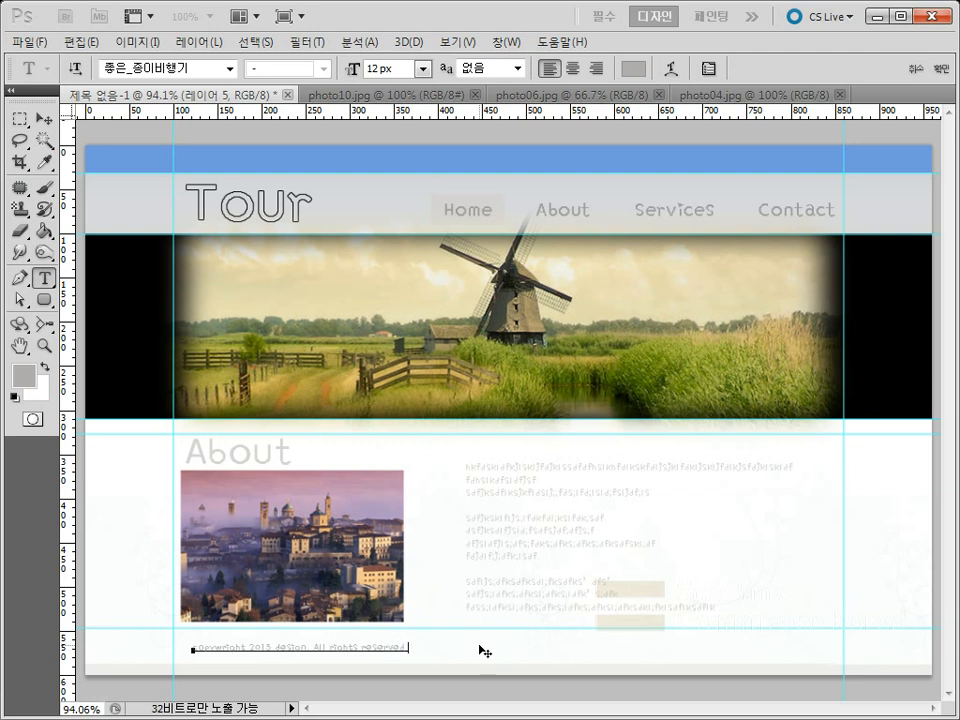
pyautogui.click(44, 118)
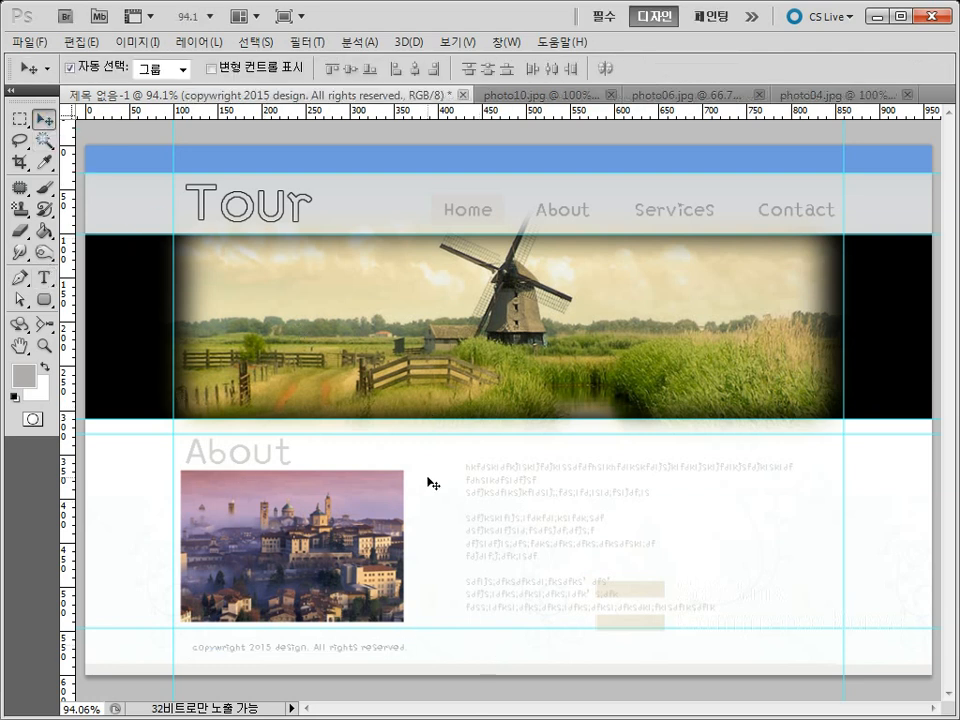
# Switch to the Slice tool for dividing the web layout.
pyautogui.click(24, 164)
pyautogui.click(26, 167)
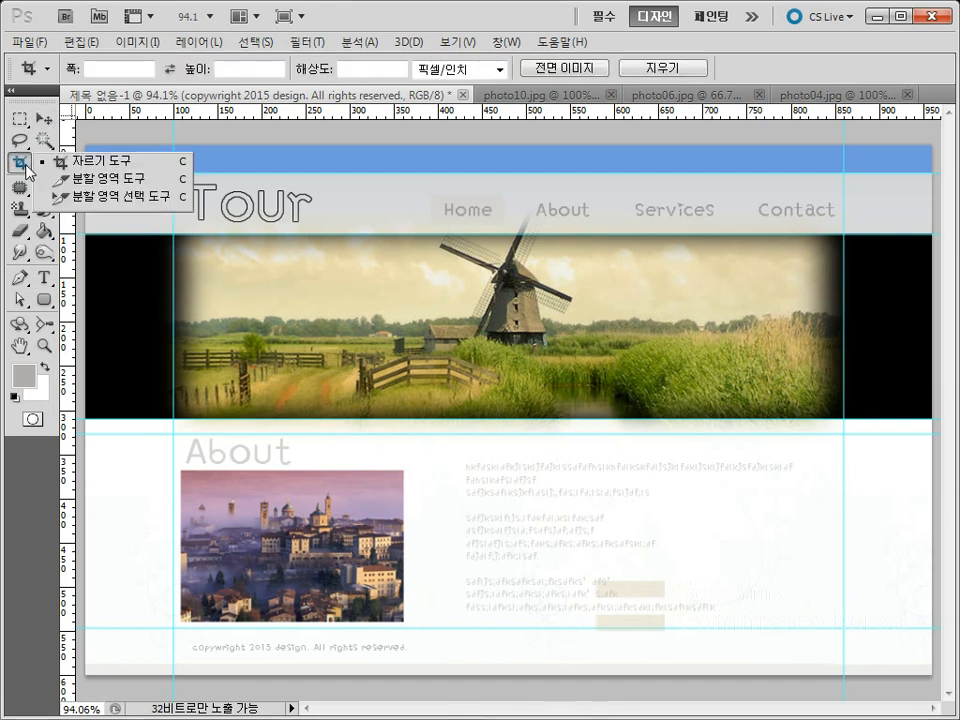
pyautogui.click(121, 181)
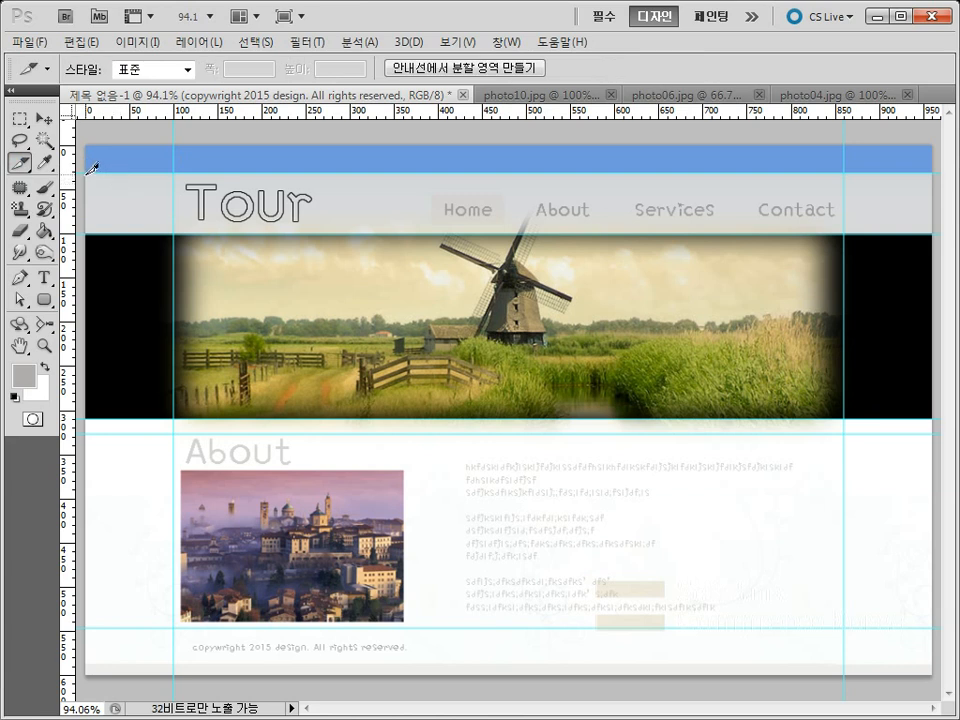
pyautogui.moveTo(88, 172); pyautogui.dragTo(941, 229)
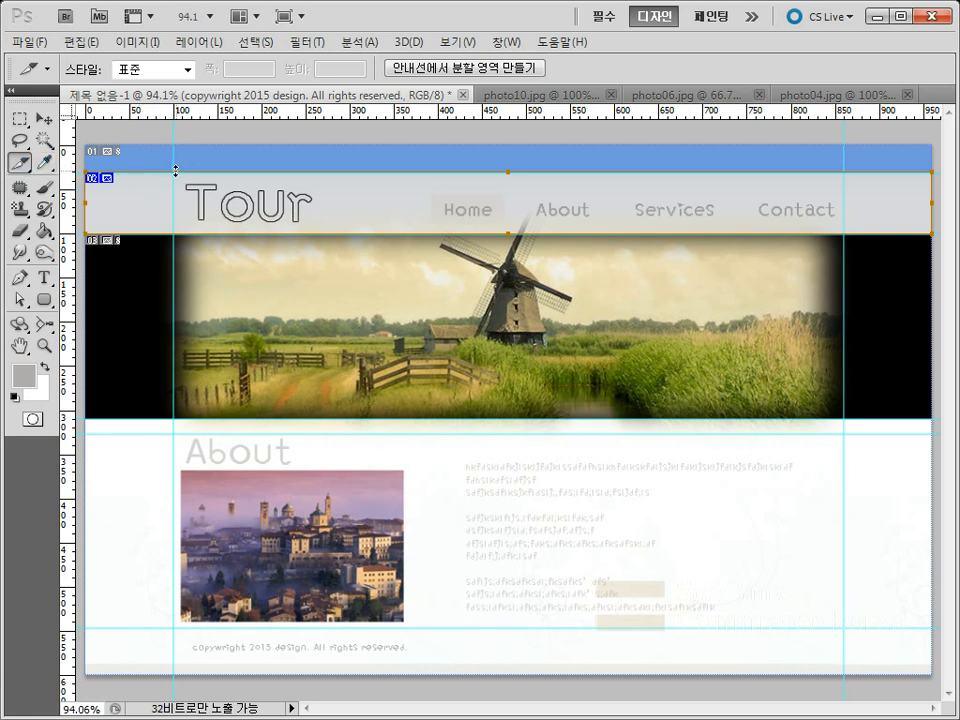
pyautogui.moveTo(174, 172)
pyautogui.mouseDown()
pyautogui.moveTo(180, 184)
pyautogui.moveTo(190, 172)
pyautogui.mouseUp()
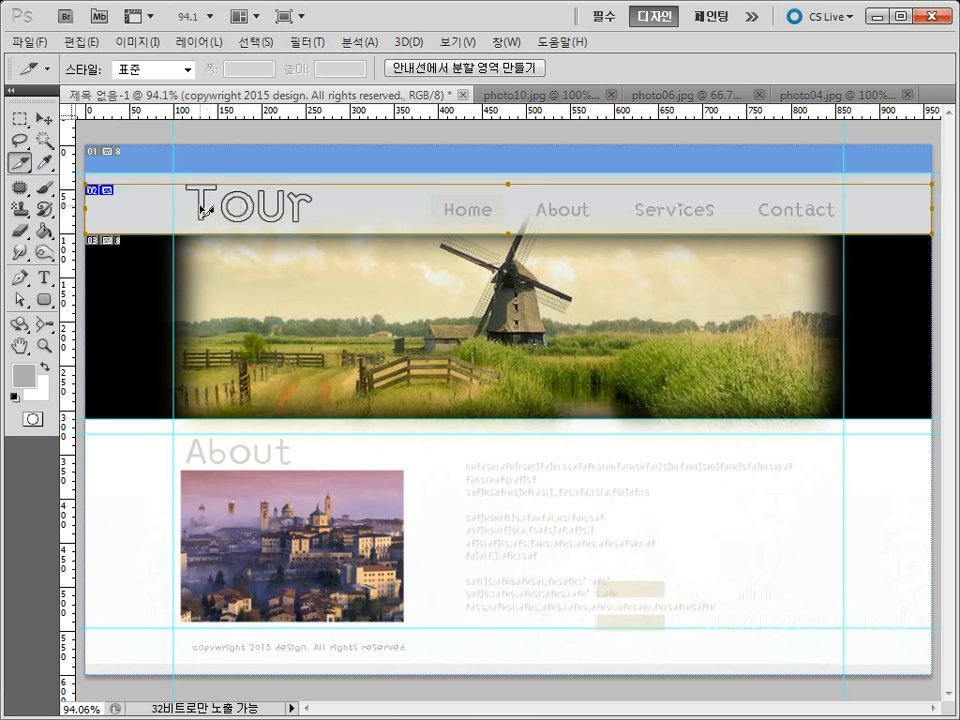
pyautogui.click(91, 43)
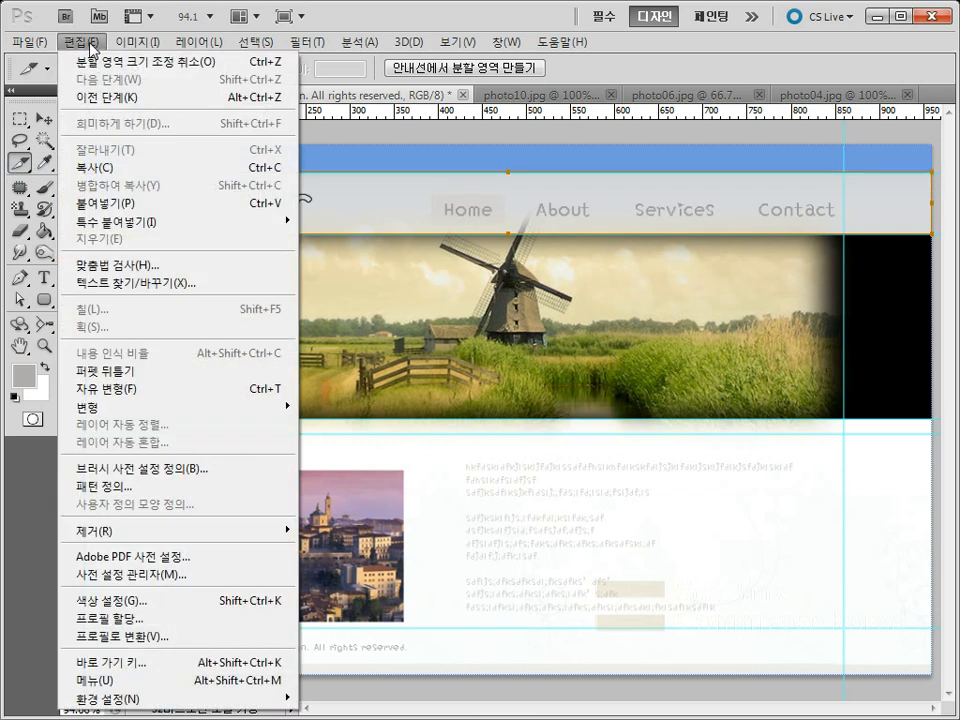
pyautogui.click(82, 97)
pyautogui.click(89, 43)
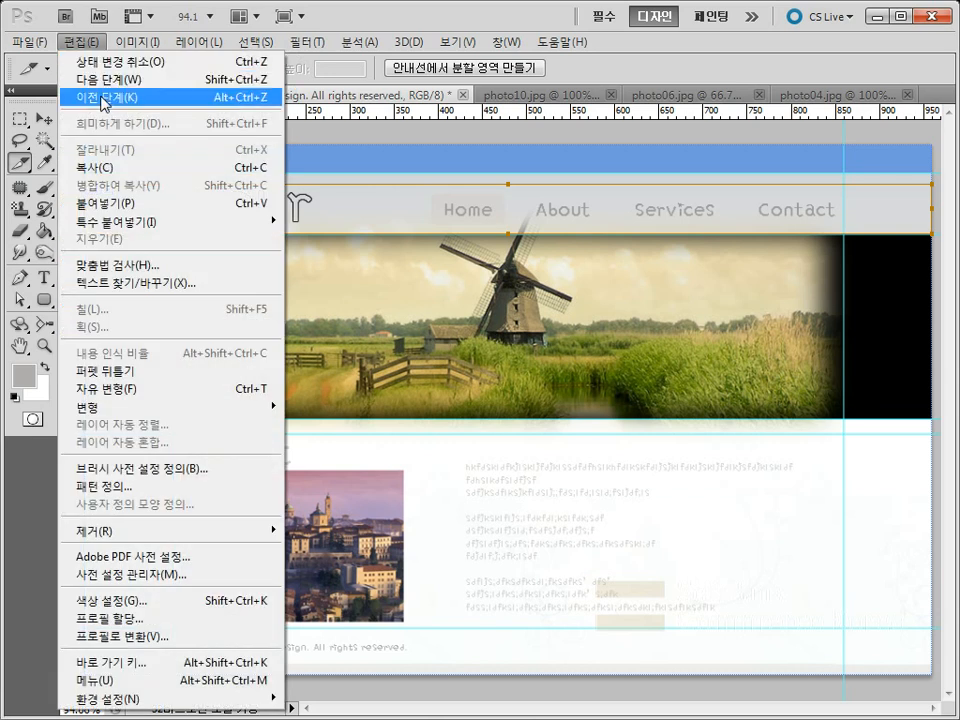
pyautogui.click(100, 97)
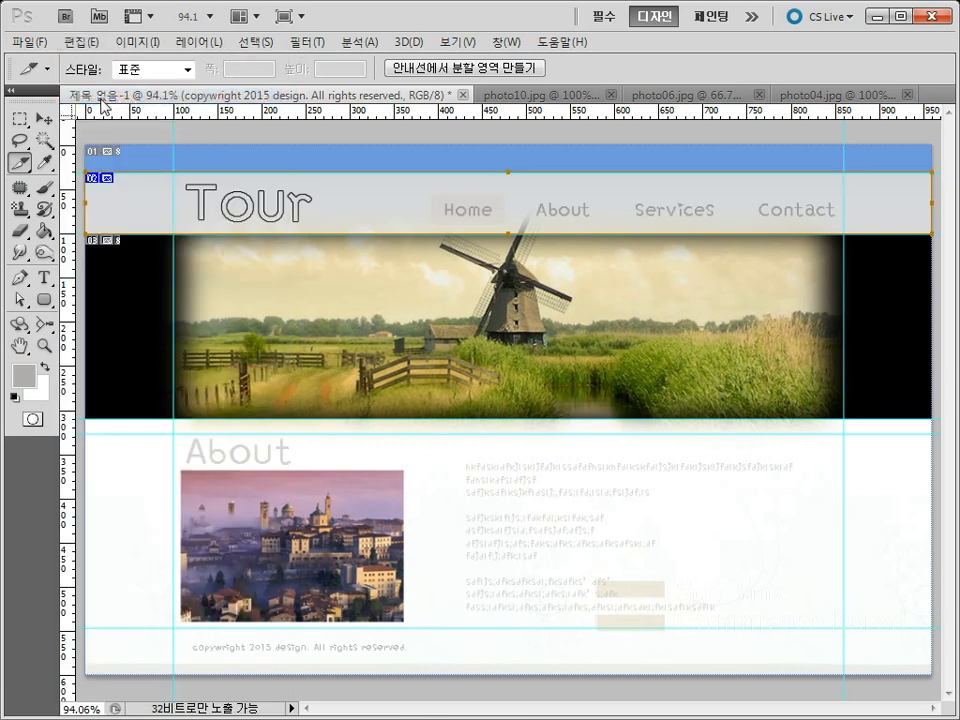
pyautogui.click(86, 42)
pyautogui.click(96, 96)
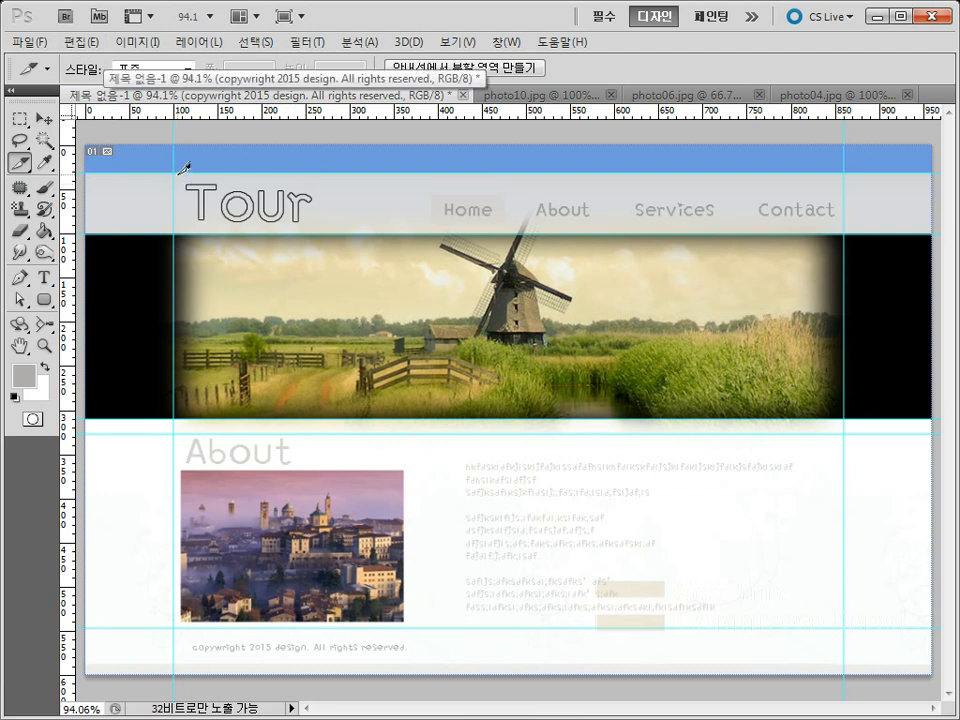
# Slice the area between the vertical guides into the "Tour" title, navigation menu, windmill banner and the narrow strip below the banner.
pyautogui.moveTo(176, 172); pyautogui.dragTo(325, 234)
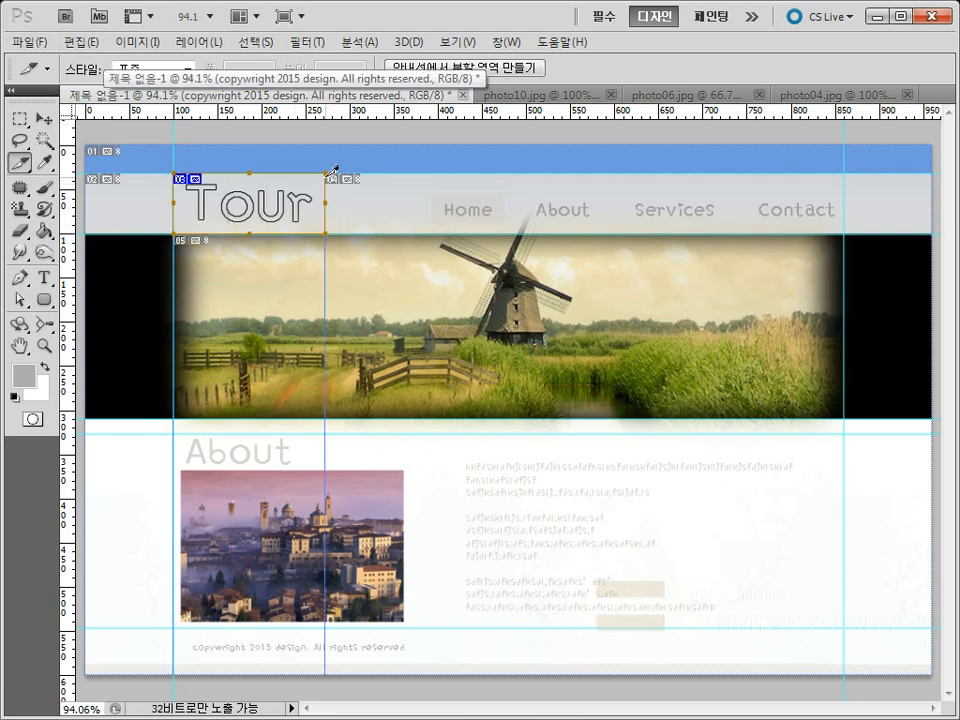
pyautogui.moveTo(330, 175); pyautogui.dragTo(843, 234)
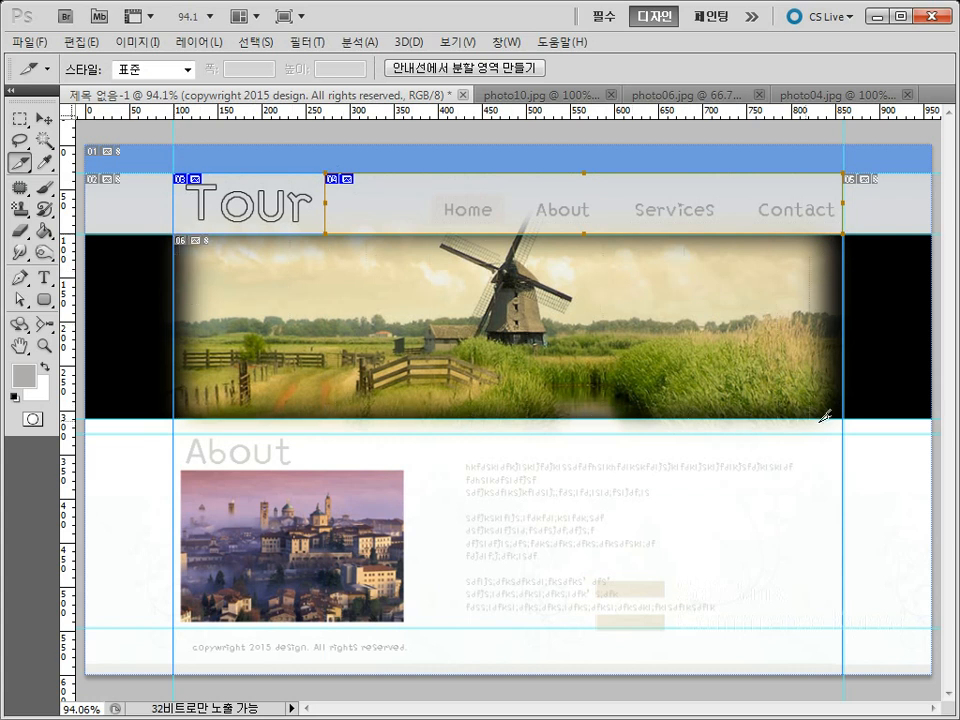
pyautogui.moveTo(851, 419); pyautogui.dragTo(843, 419)
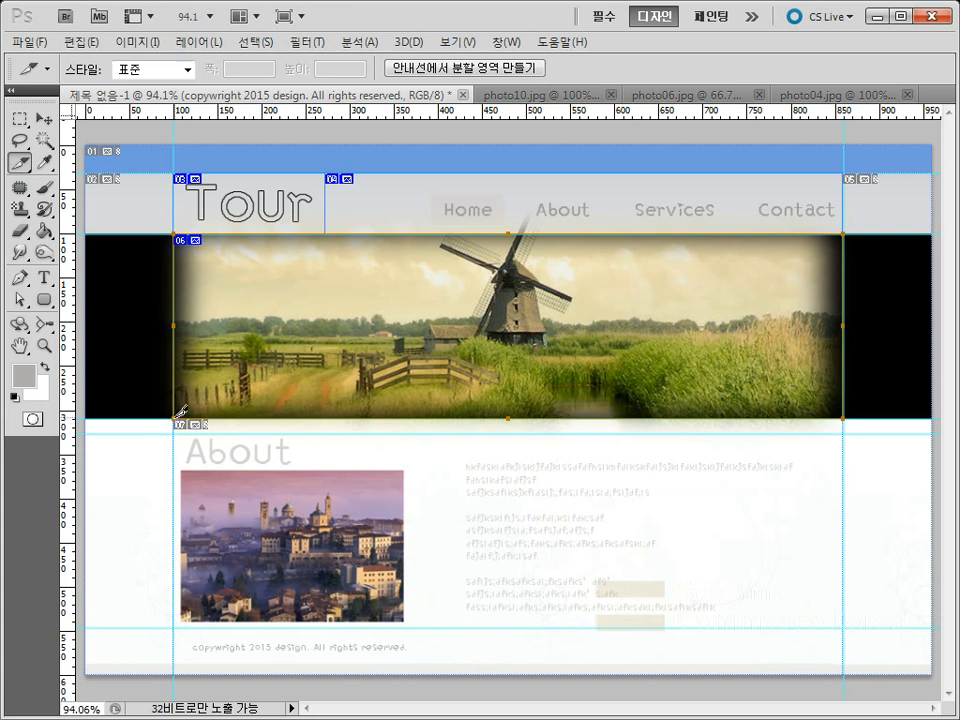
pyautogui.moveTo(180, 421); pyautogui.dragTo(850, 430)
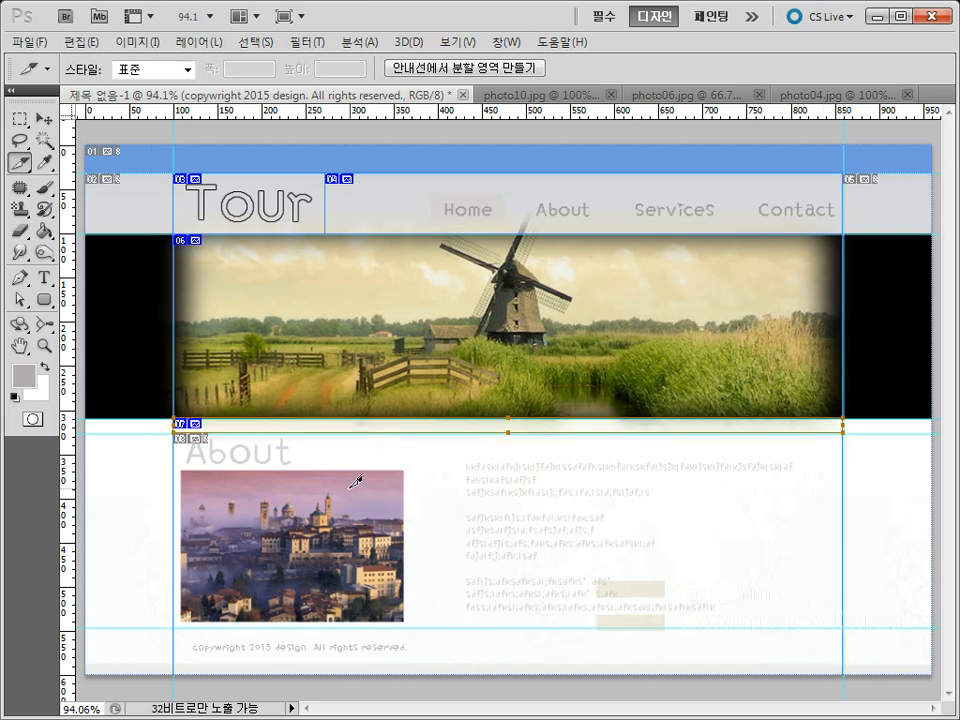
# Slice the "About" photo block, the placeholder text block and the copyright footer along the guides.
pyautogui.moveTo(176, 433); pyautogui.dragTo(447, 625)
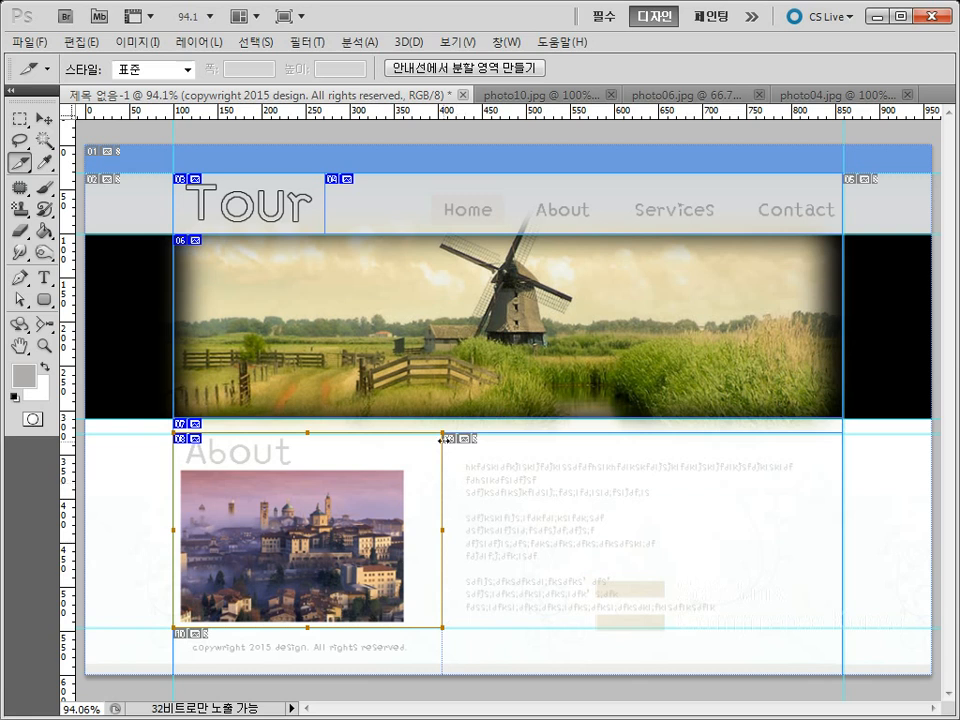
pyautogui.moveTo(447, 427); pyautogui.dragTo(845, 626)
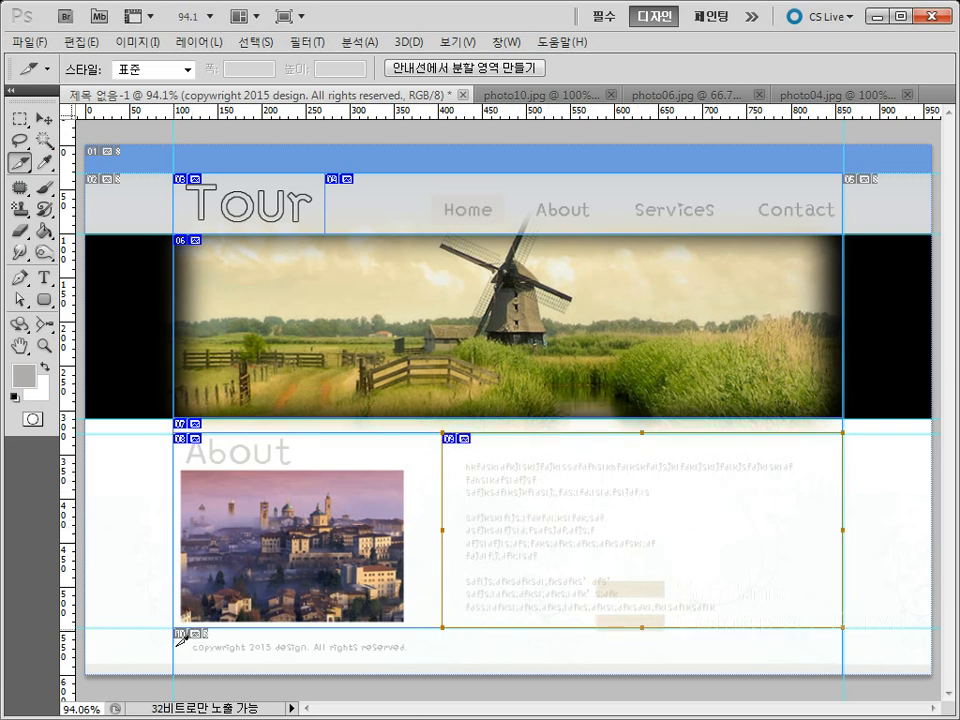
pyautogui.moveTo(176, 643); pyautogui.dragTo(851, 668)
pyautogui.moveTo(851, 668); pyautogui.dragTo(848, 668)
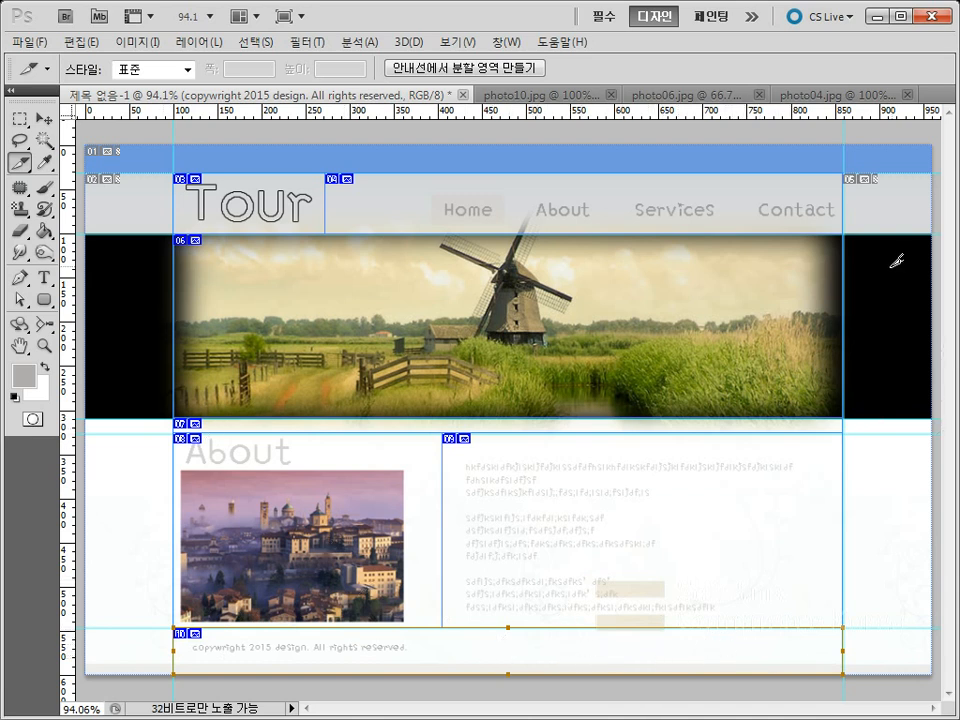
# Save the sliced layout for web as JPEG at quality 60, choosing HTML and images as the output format.
pyautogui.click(28, 42)
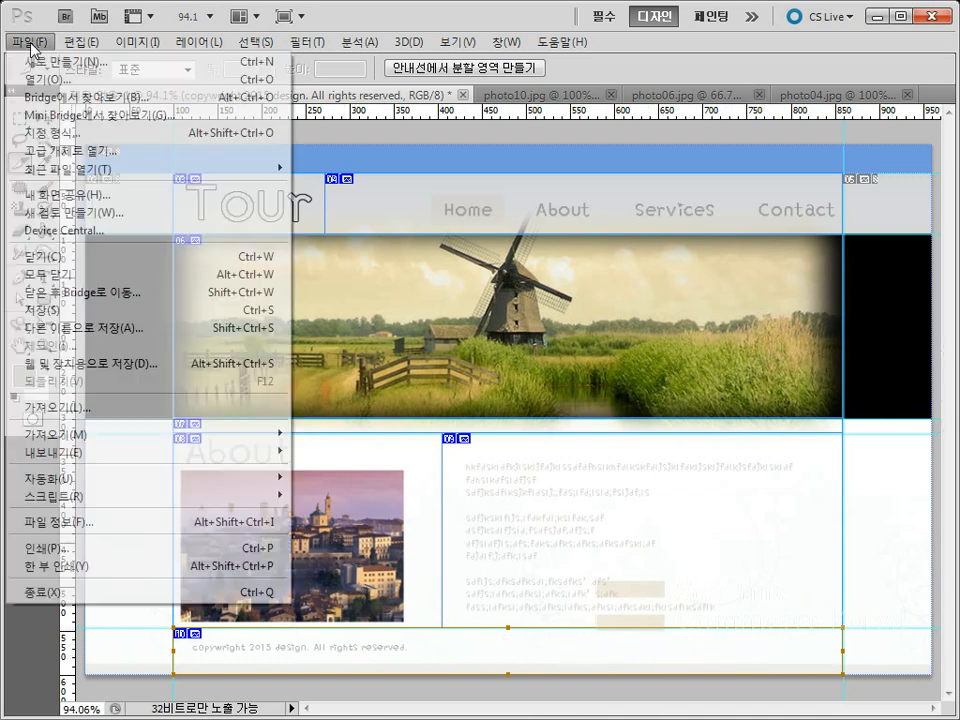
pyautogui.click(118, 366)
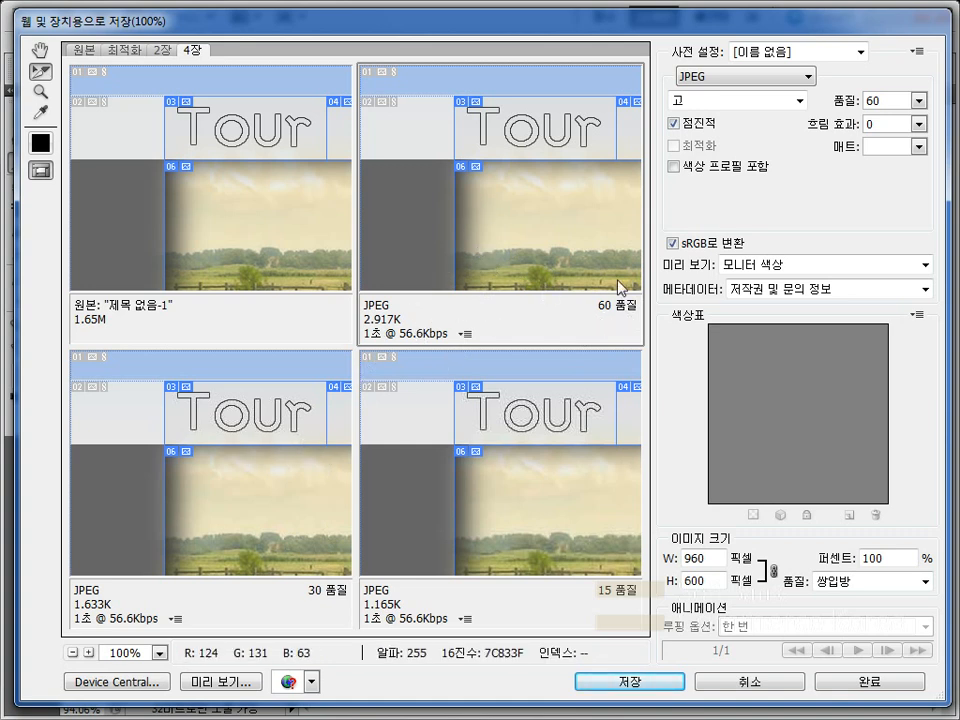
pyautogui.click(652, 686)
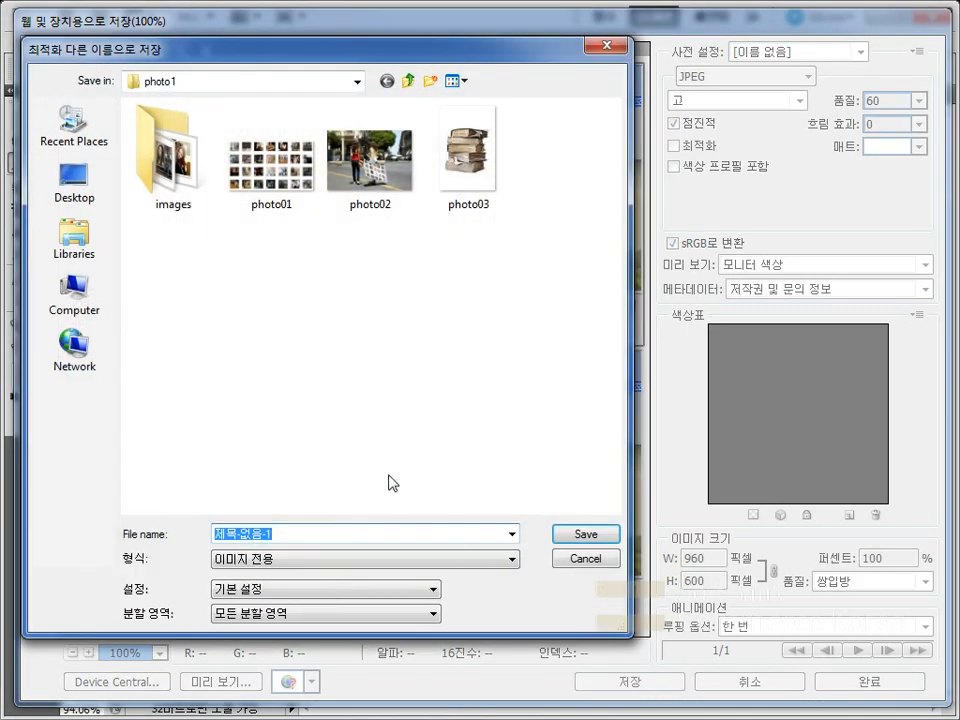
pyautogui.click(290, 560)
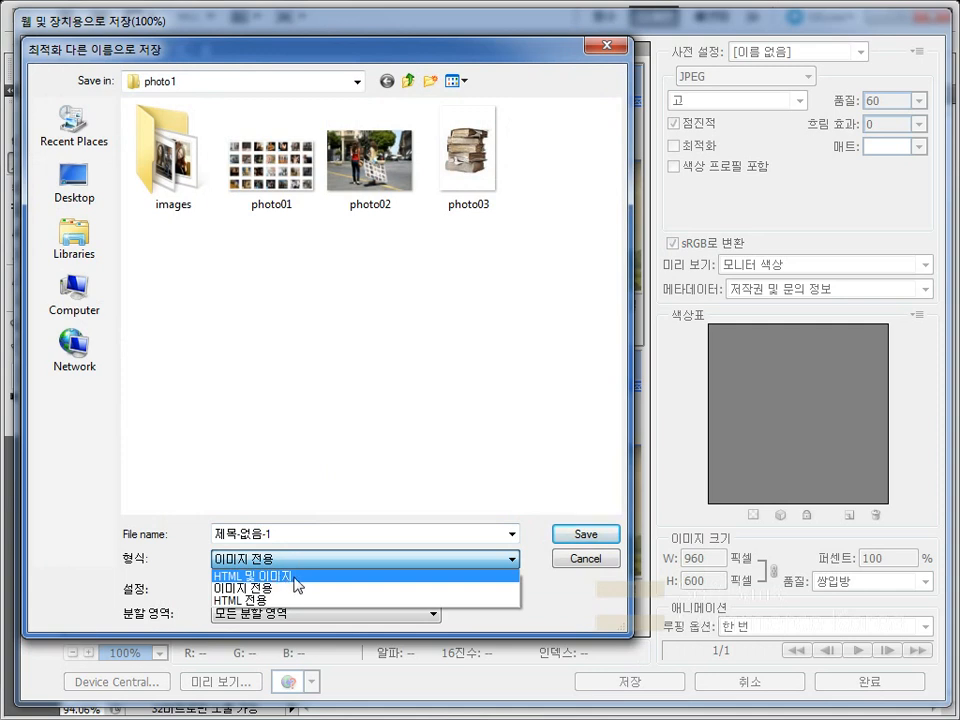
pyautogui.click(296, 578)
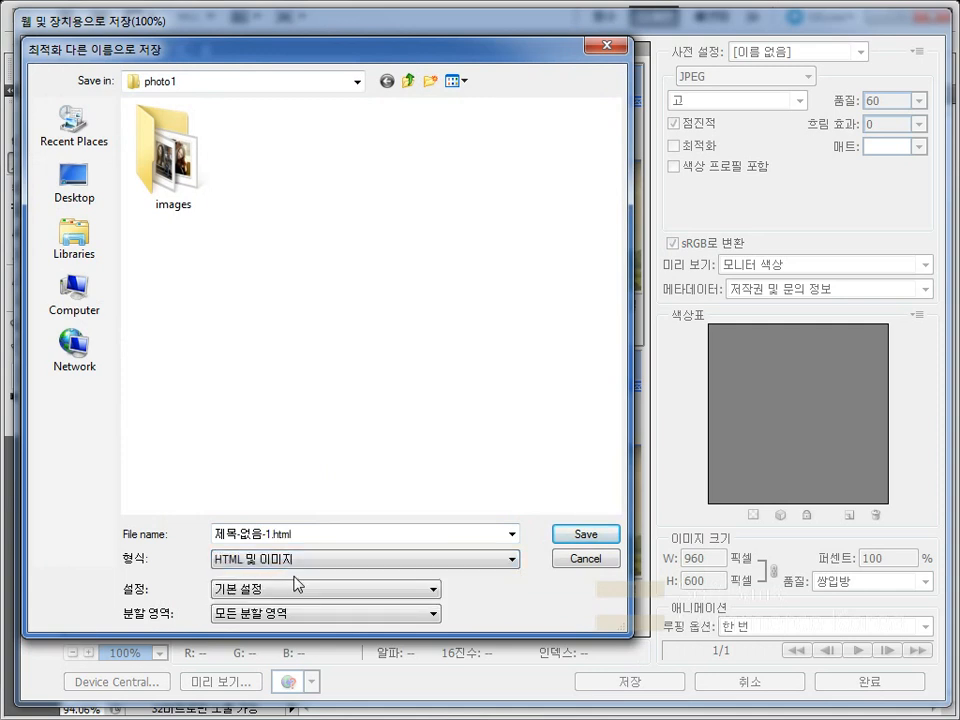
# Choose the photo3 folder inside Downloads > 포토샵동영상강의 as the save location for the exported web page.
pyautogui.click(409, 82)
pyautogui.click(409, 82)
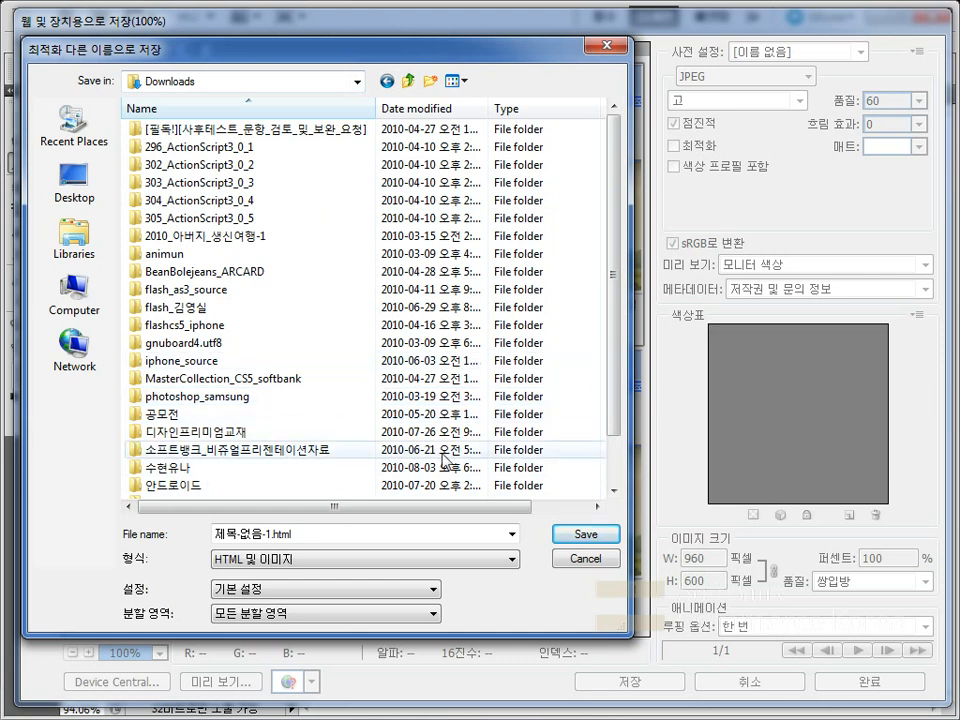
pyautogui.moveTo(612, 430); pyautogui.dragTo(613, 489)
pyautogui.doubleClick(182, 466)
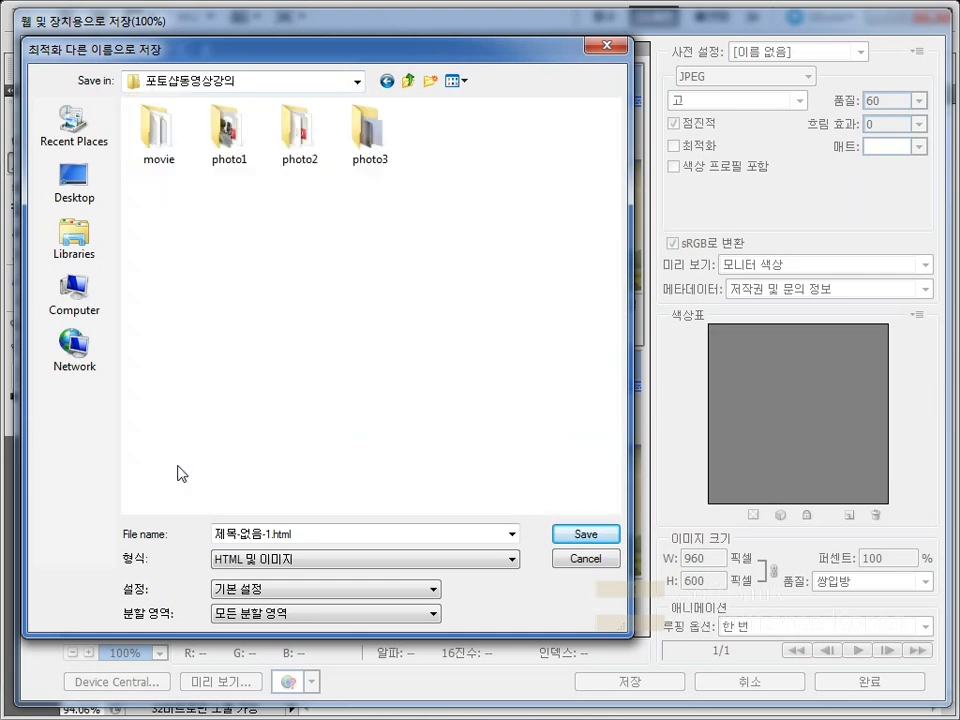
pyautogui.doubleClick(366, 125)
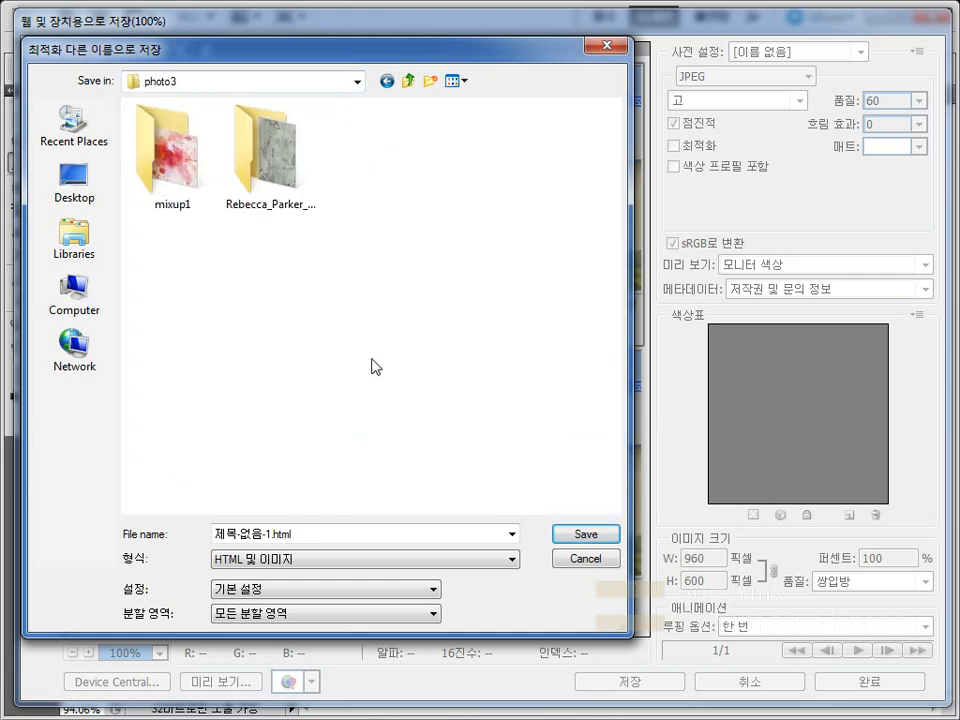
# Name the exported file "tour", save the HTML and images, and accept the file name compatibility warning.
pyautogui.doubleClick(306, 535)
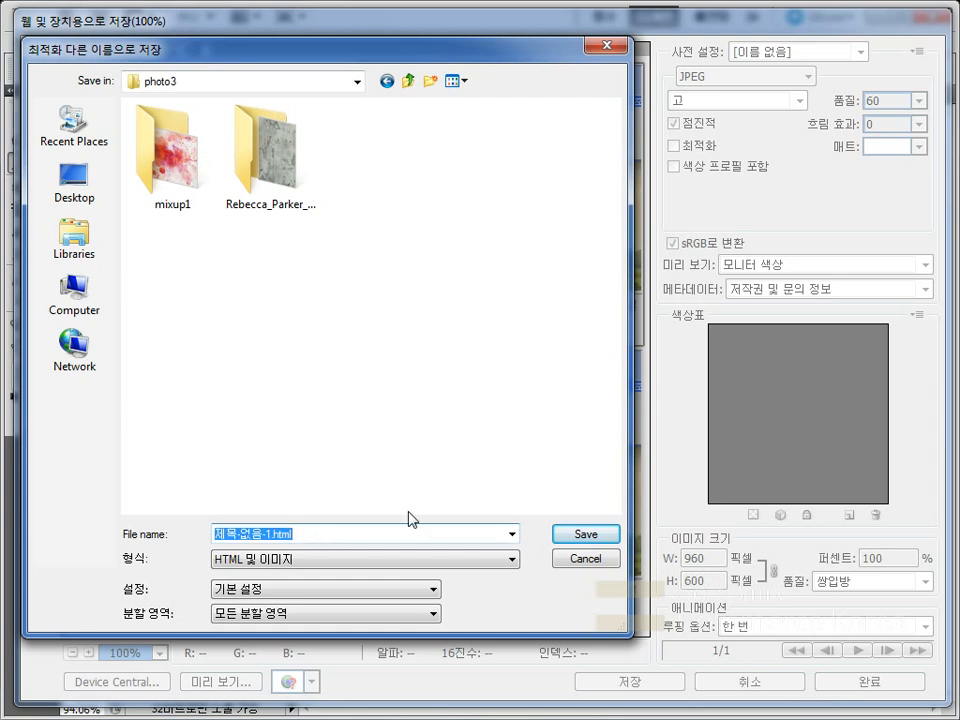
pyautogui.write('tou')
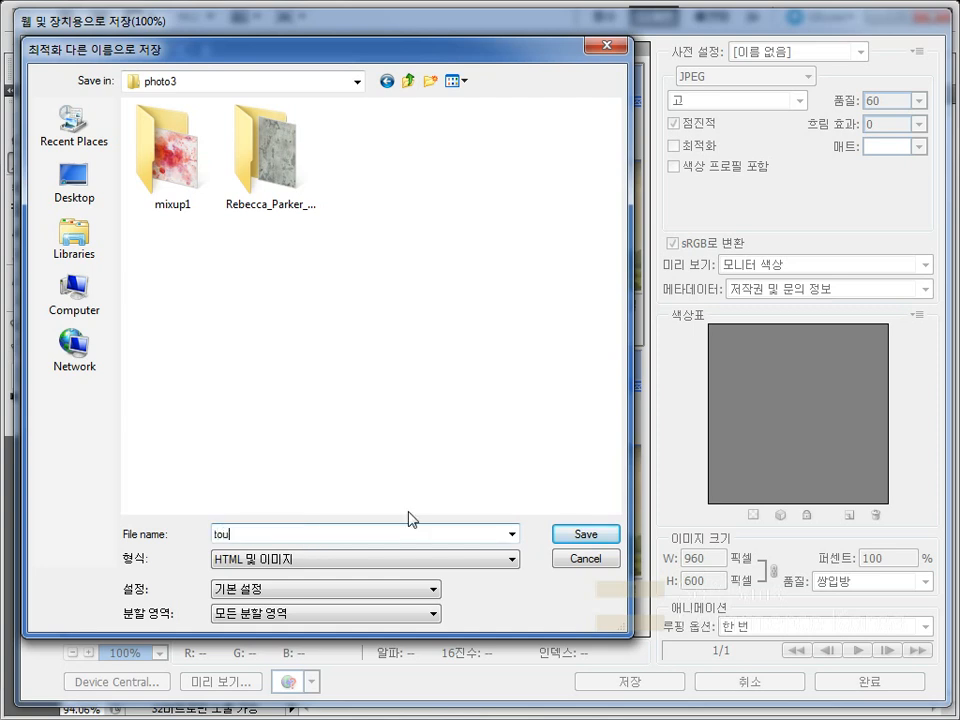
pyautogui.write('r')
pyautogui.click(586, 535)
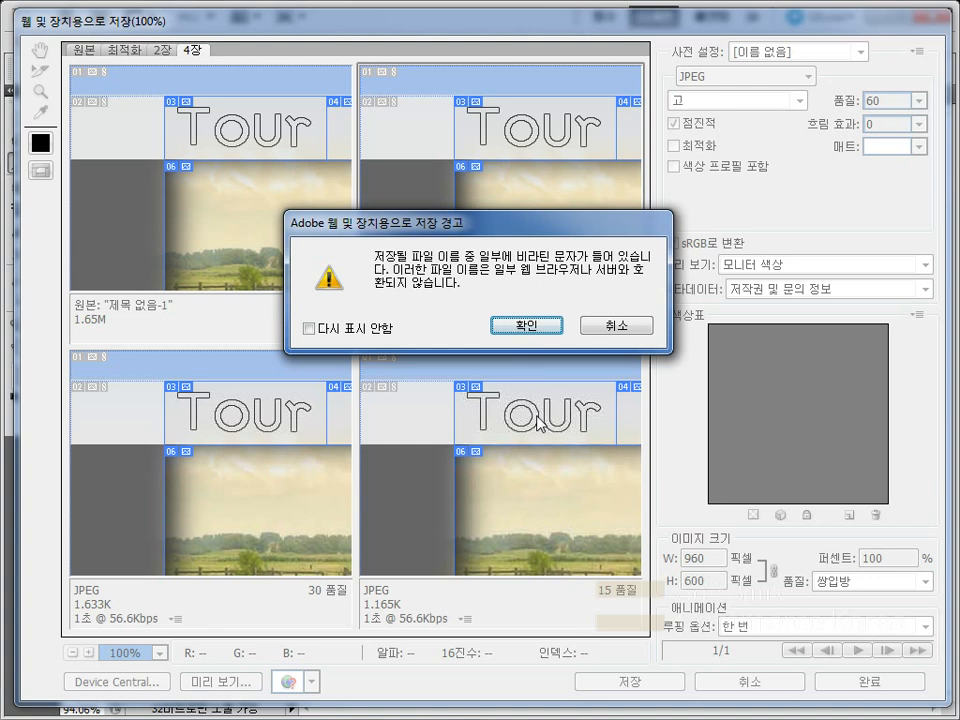
pyautogui.click(531, 330)
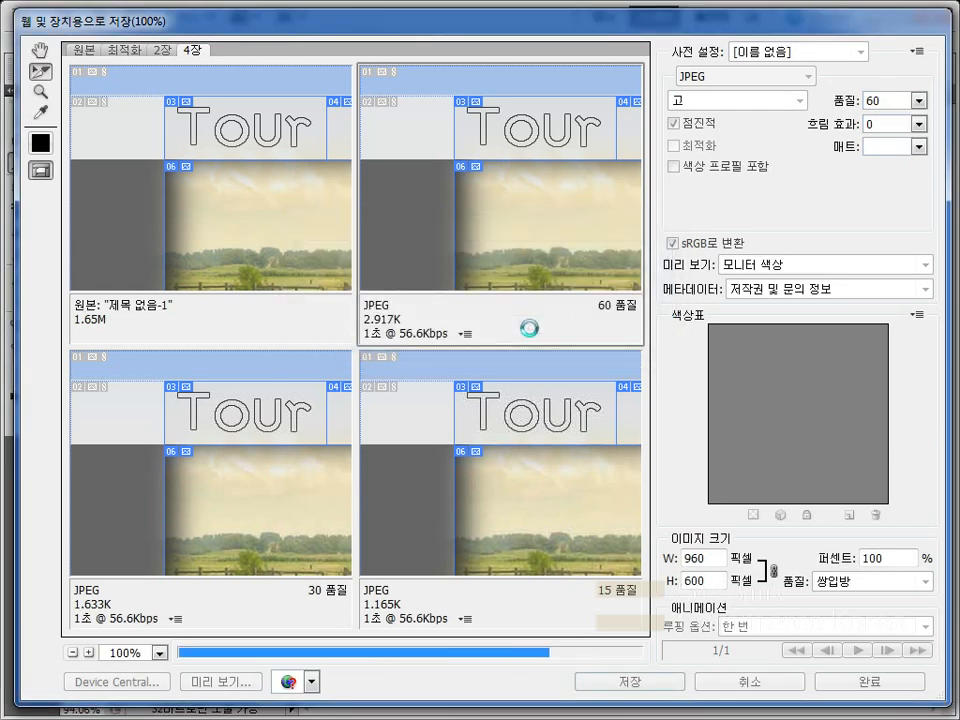
pyautogui.press('Escape')
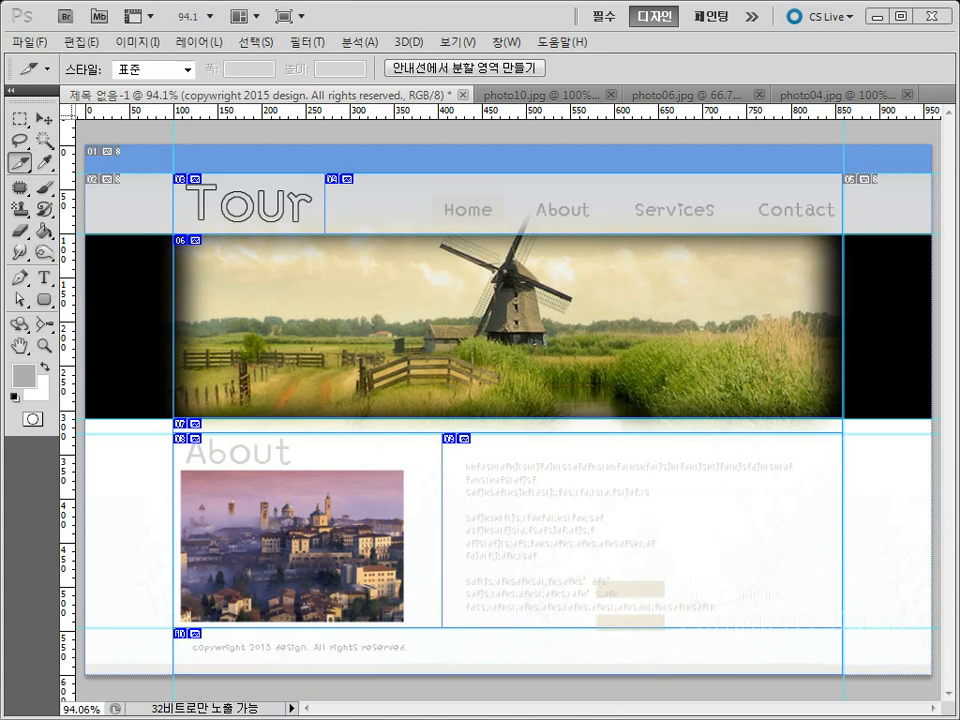
# Switch to the photo3 folder in Windows Explorer, inspect the exported slices in its images folder, and return to photo3.
pyautogui.moveTo(955, 112); pyautogui.dragTo(739, 100)
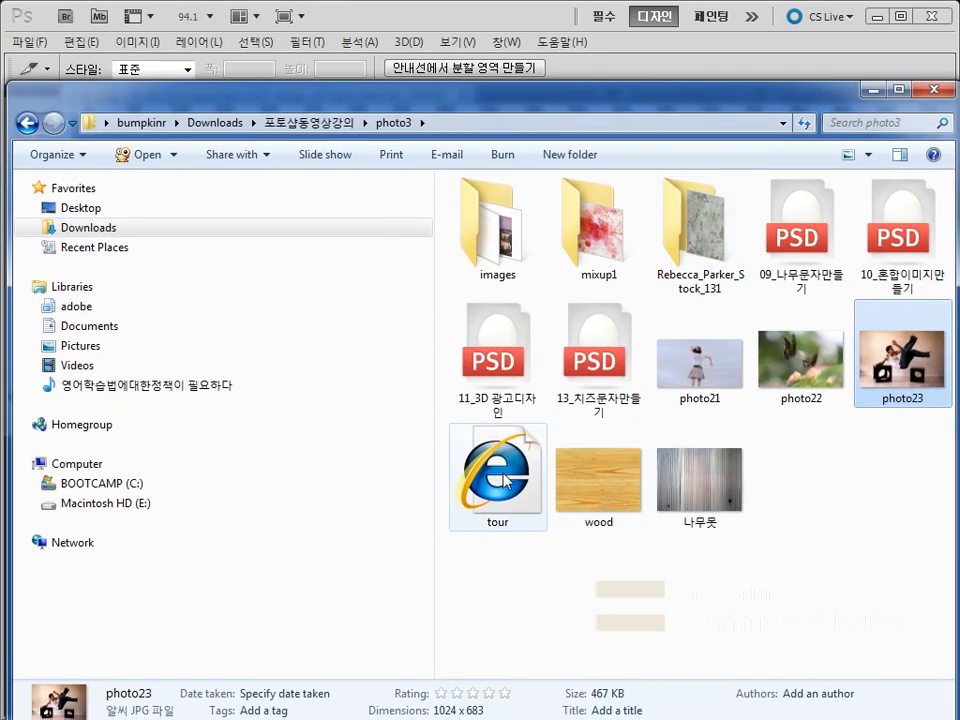
pyautogui.click(505, 481)
pyautogui.click(502, 246)
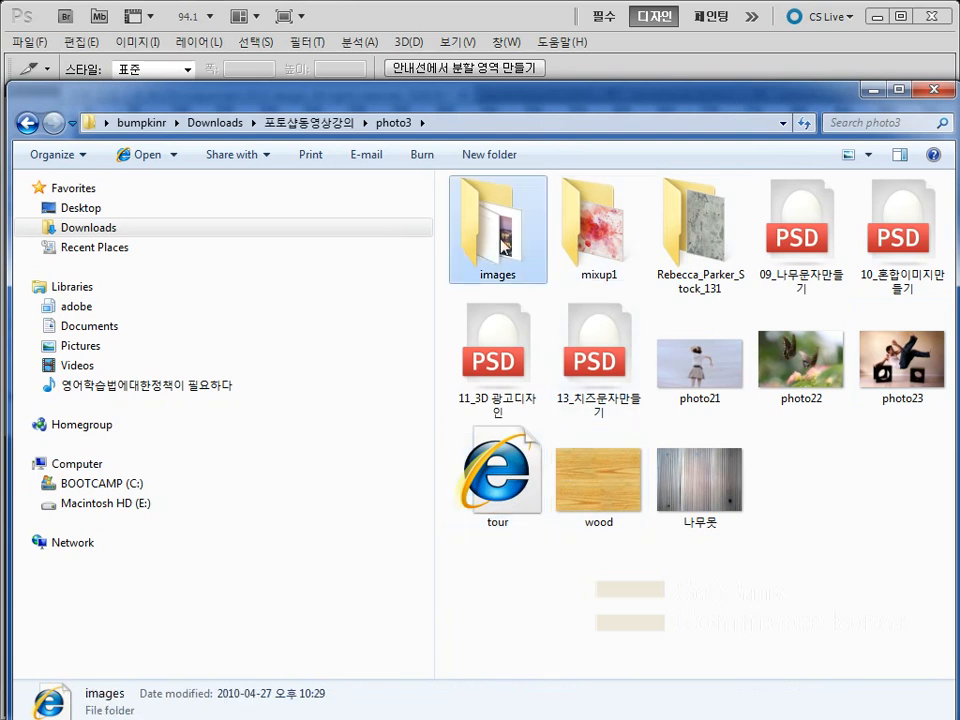
pyautogui.doubleClick(502, 246)
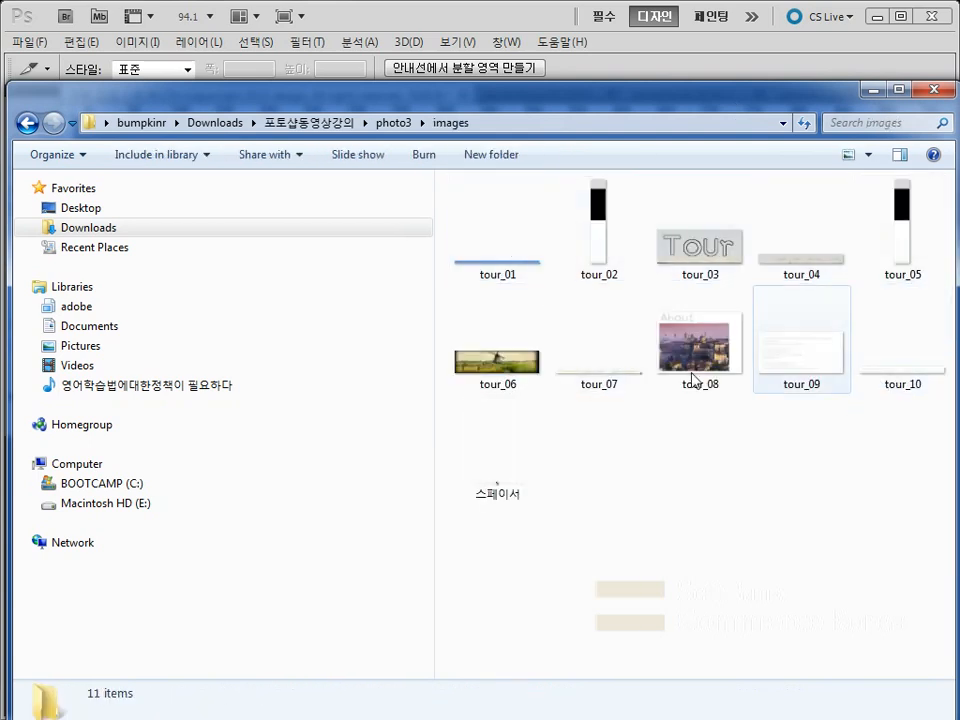
pyautogui.click(28, 122)
# Open the exported tour HTML file in Internet Explorer and review the page from the header to the copyright footer.
pyautogui.click(500, 481)
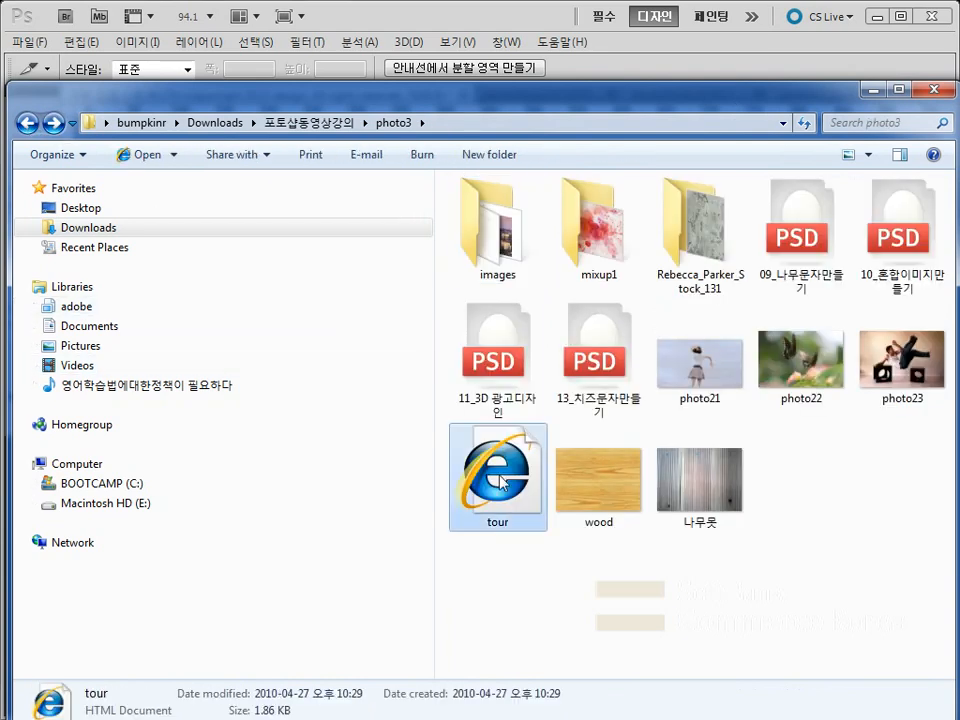
pyautogui.doubleClick(506, 478)
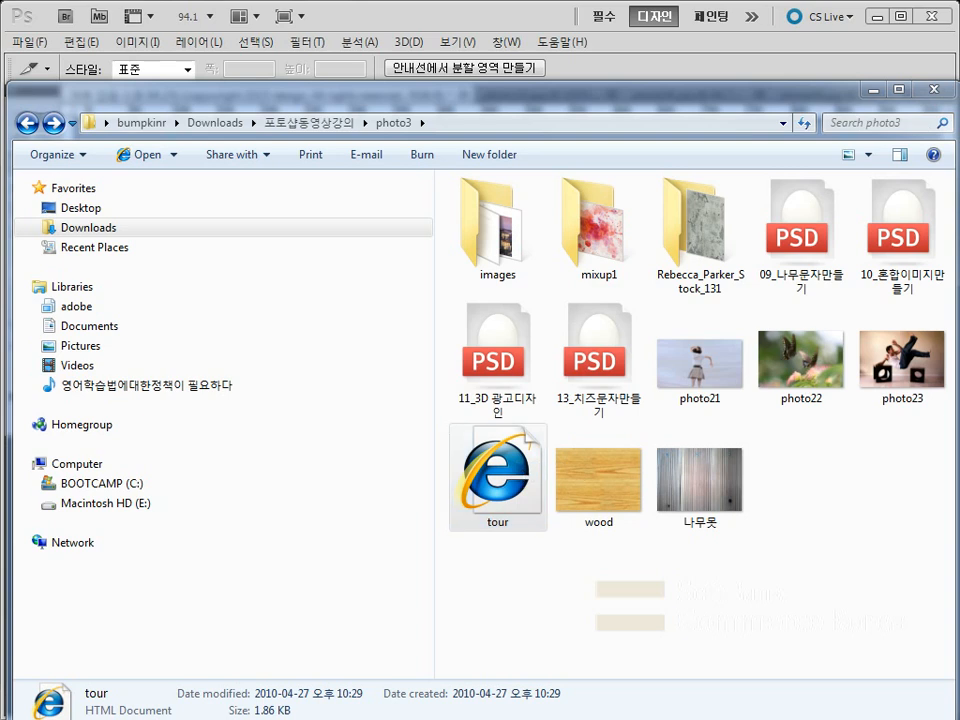
pyautogui.moveTo(959, 2); pyautogui.dragTo(317, 16)
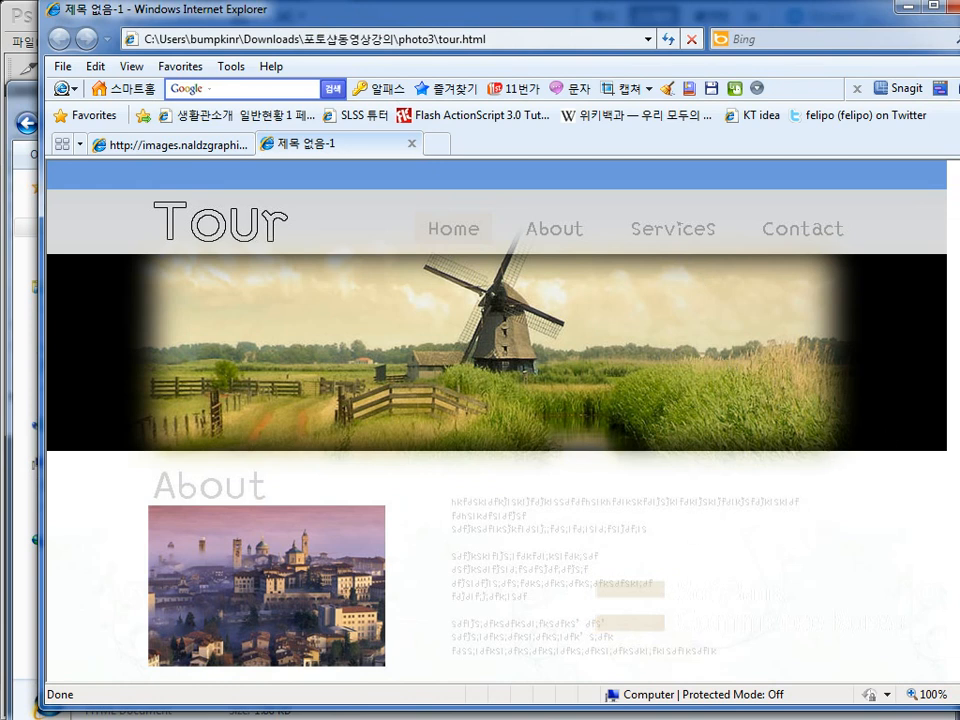
pyautogui.scroll(-2, 936, 480)
pyautogui.scroll(2, 936, 480)
pyautogui.scroll(-1, 849, 540)
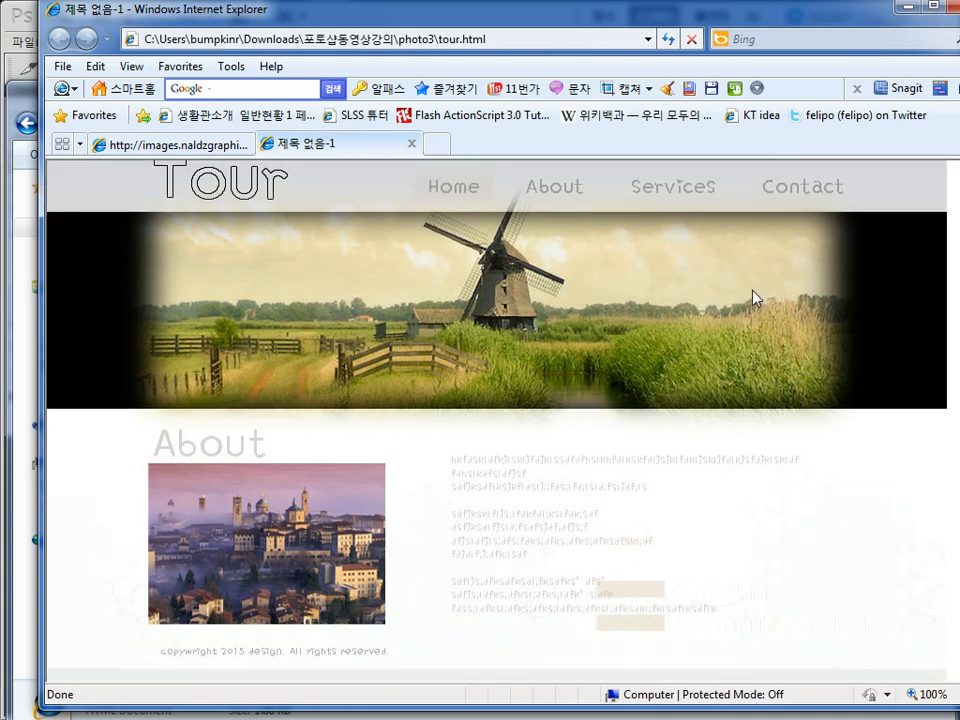
pyautogui.scroll(1, 632, 375)
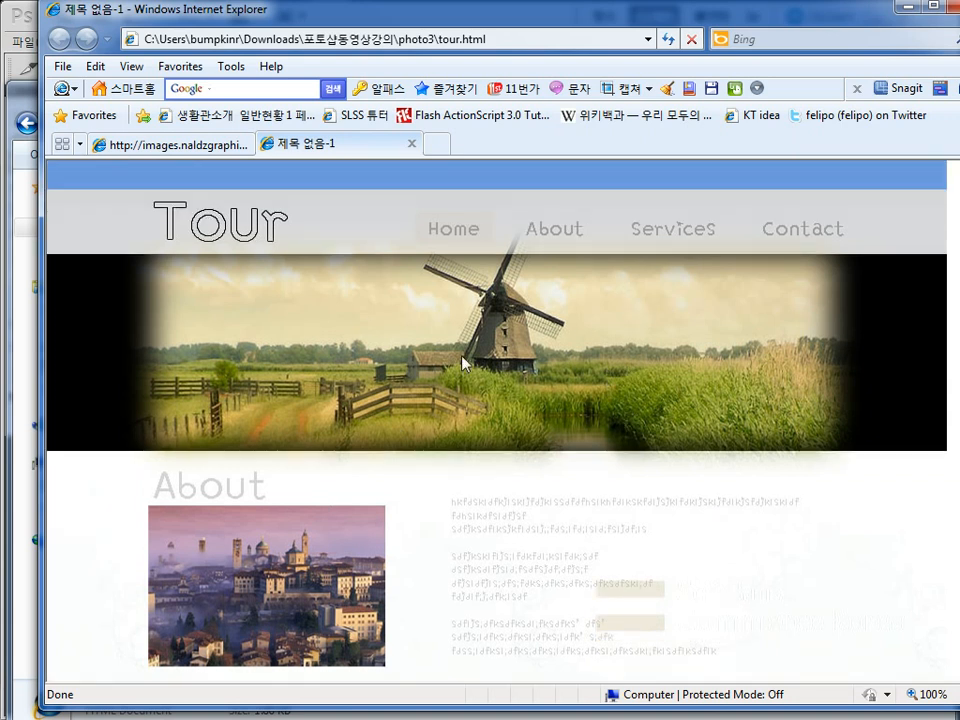